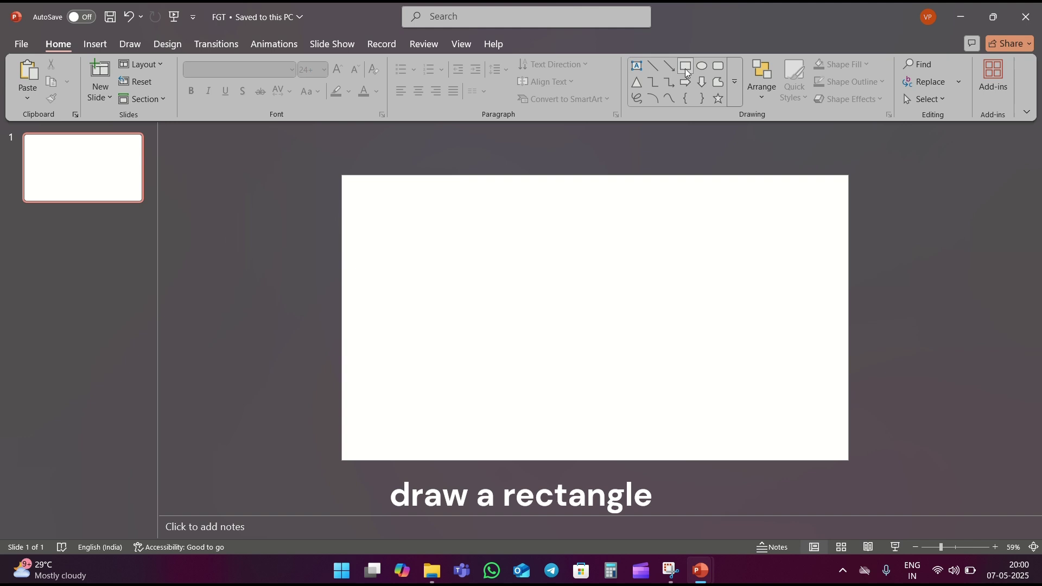
- Draw a rectangle stretched over the full slide, with no outline and a light-green fill
click(686, 72)
drag(365, 177, 848, 460)
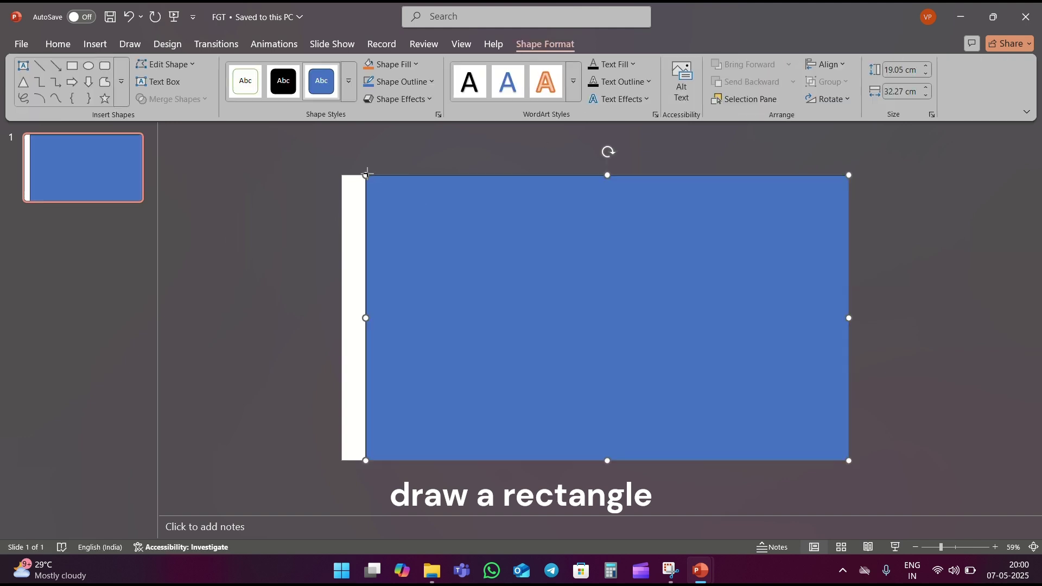
drag(367, 174, 342, 175)
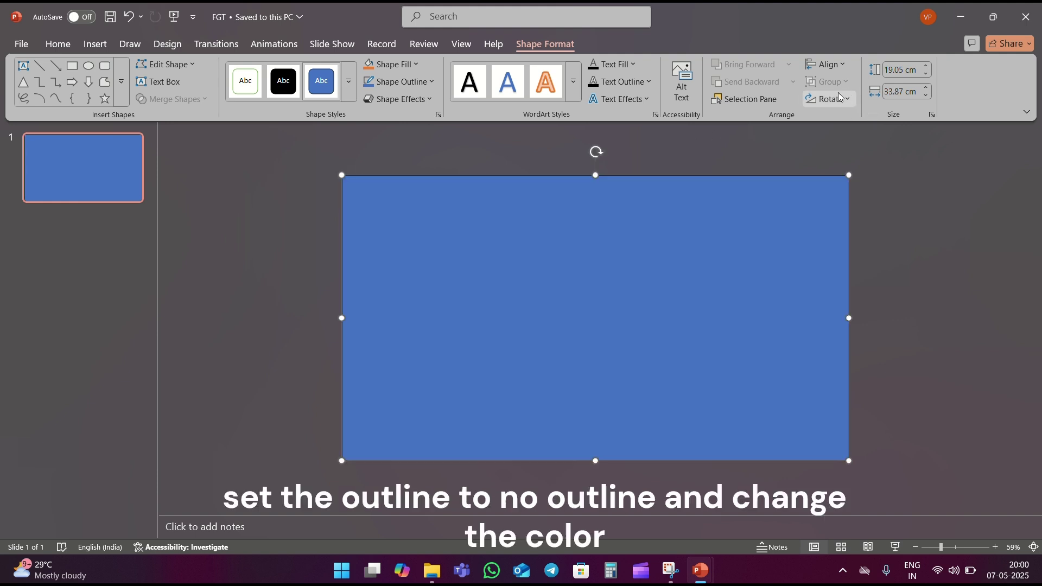
click(400, 82)
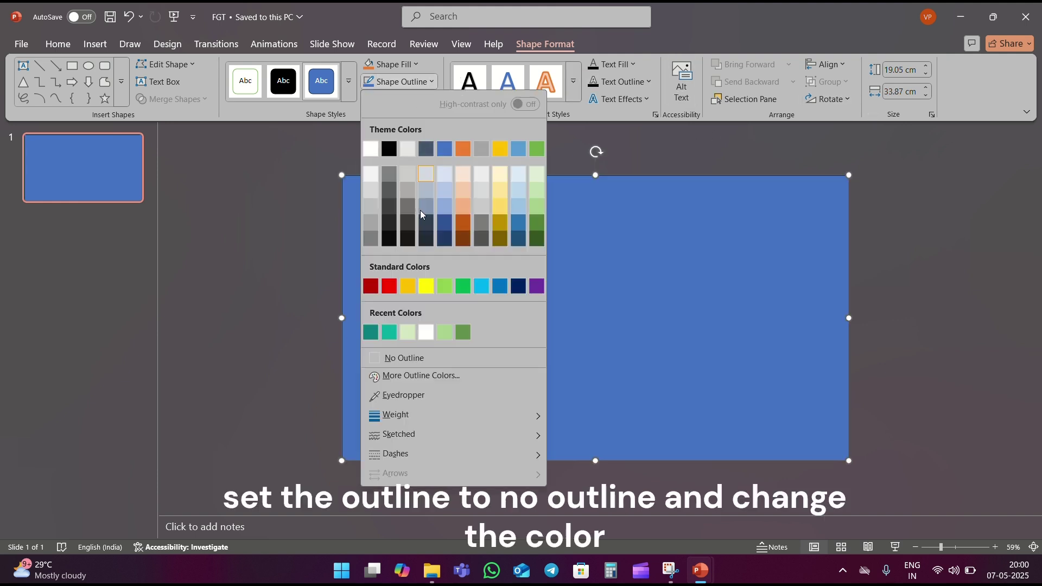
click(426, 357)
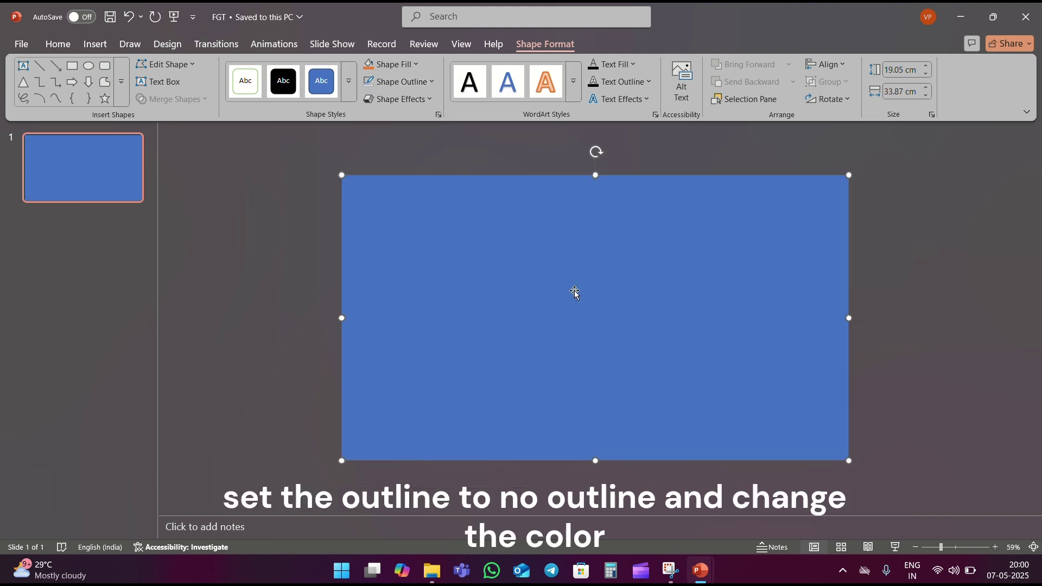
click(414, 68)
click(406, 318)
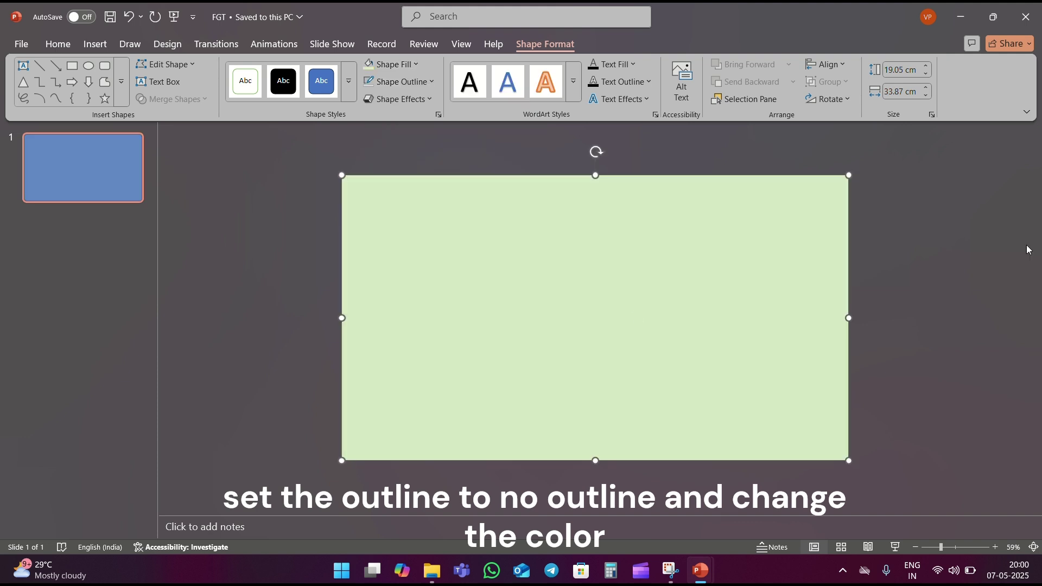
click(917, 231)
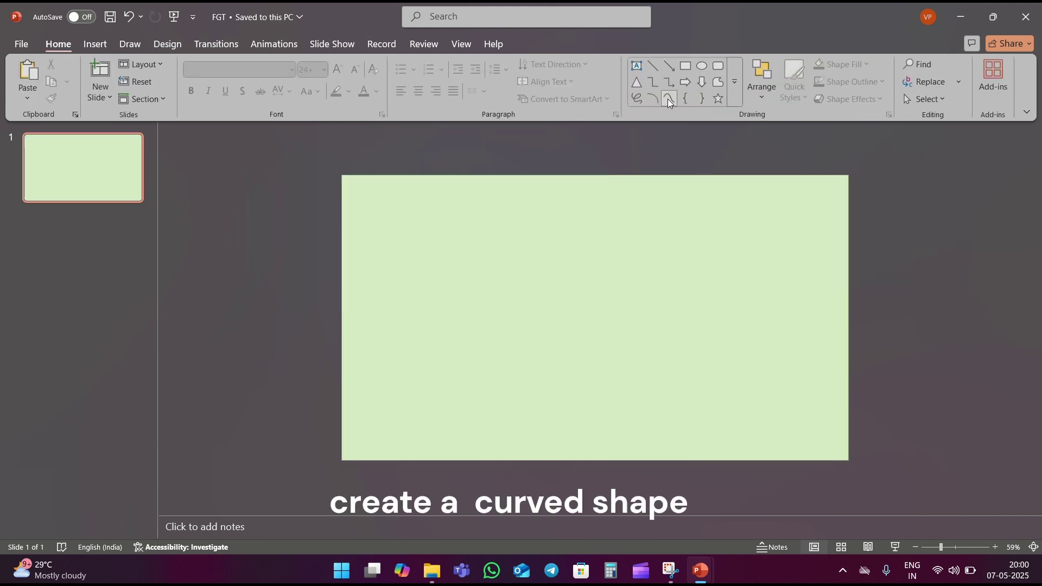
- Trace a wavy Curve from the slide's top edge down beyond its bottom-right corner
click(669, 98)
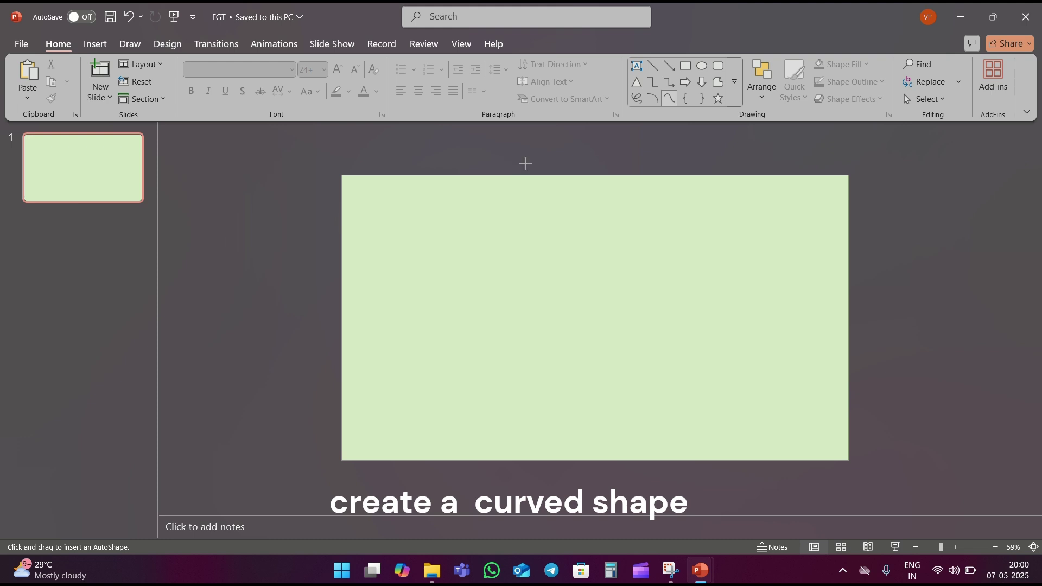
click(583, 220)
click(559, 299)
click(665, 311)
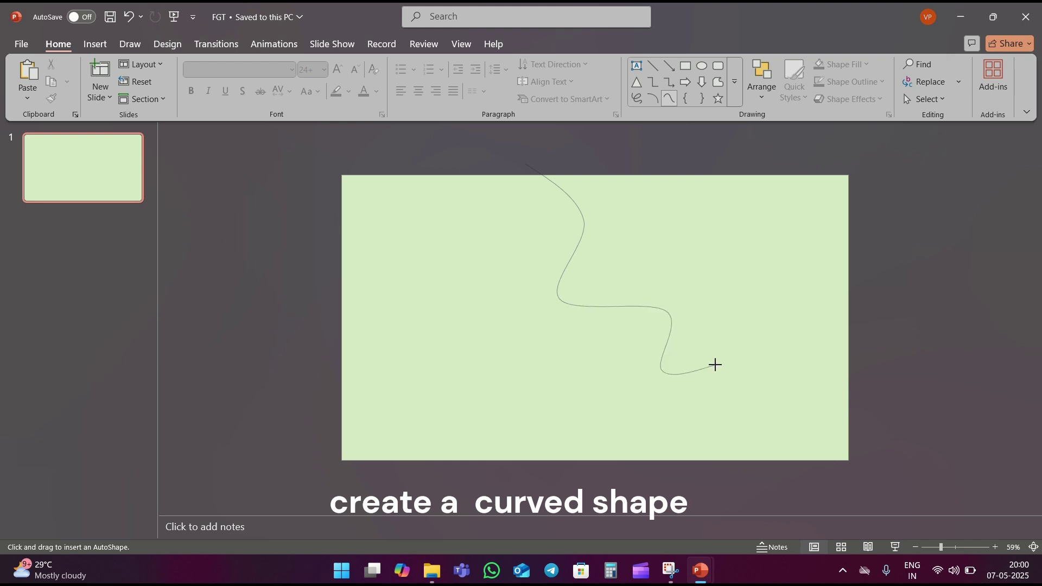
click(859, 441)
- Close the curve and Fragment it with the green rectangle using Merge Shapes
click(527, 166)
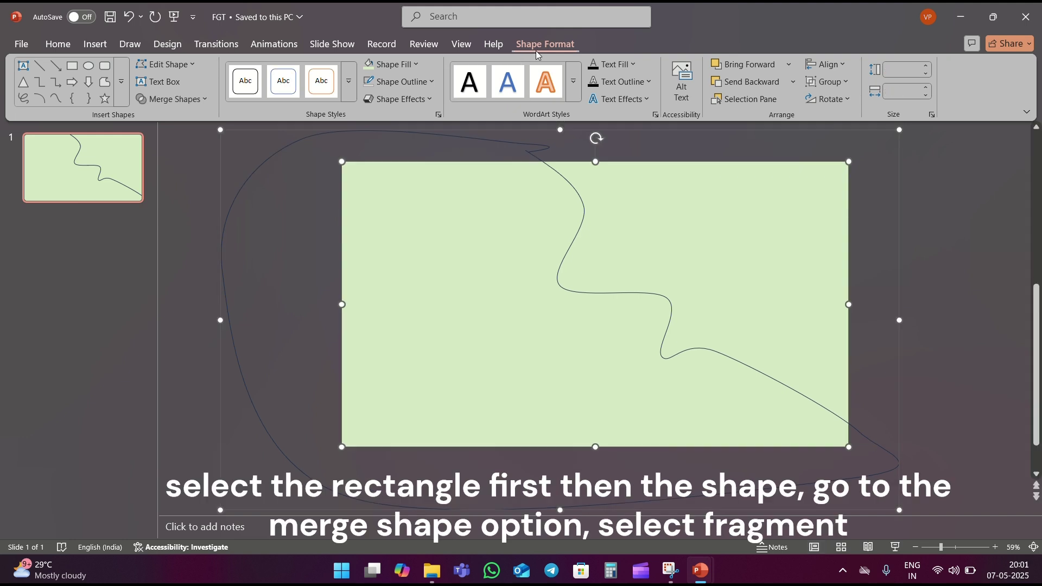
click(185, 102)
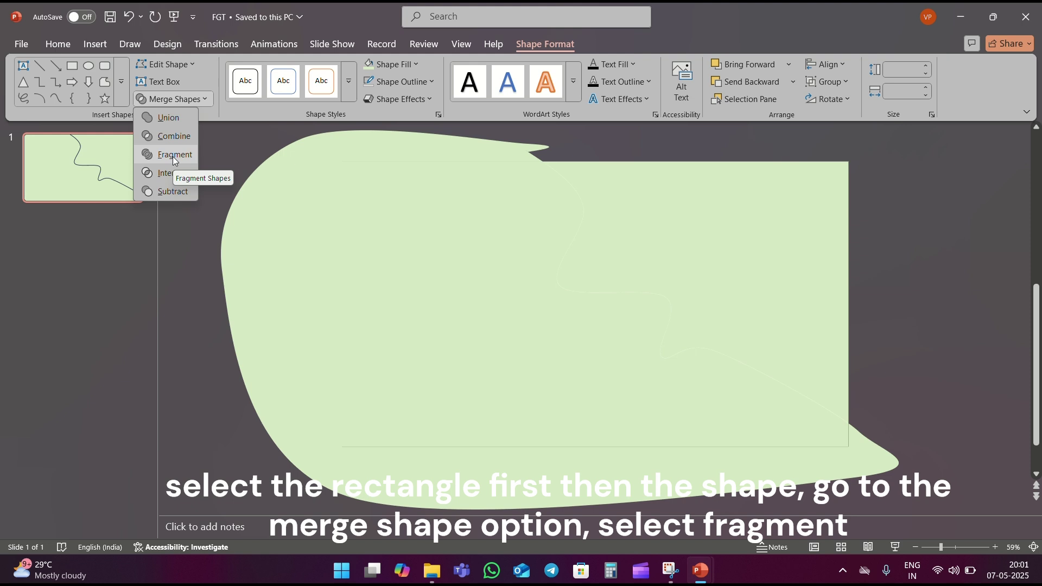
click(172, 157)
click(174, 183)
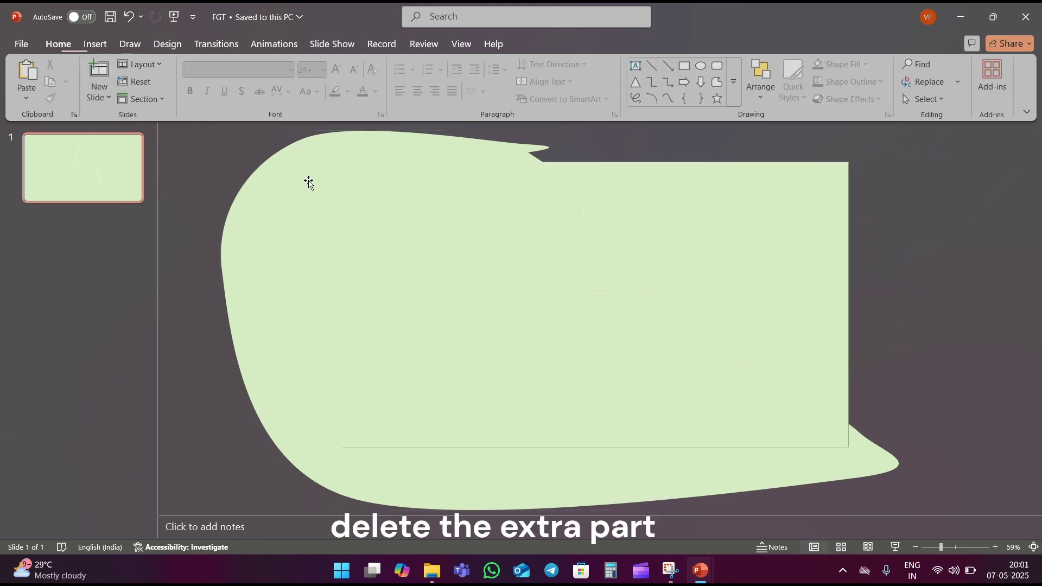
- Delete the outer leftover piece and move the upper-right fragment off the slide
click(305, 158)
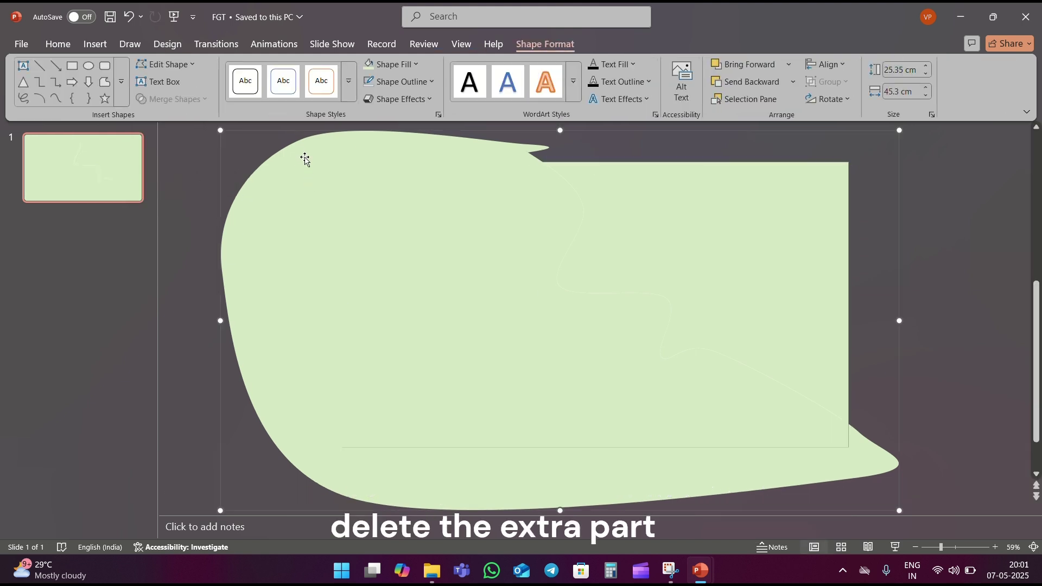
key(Delete)
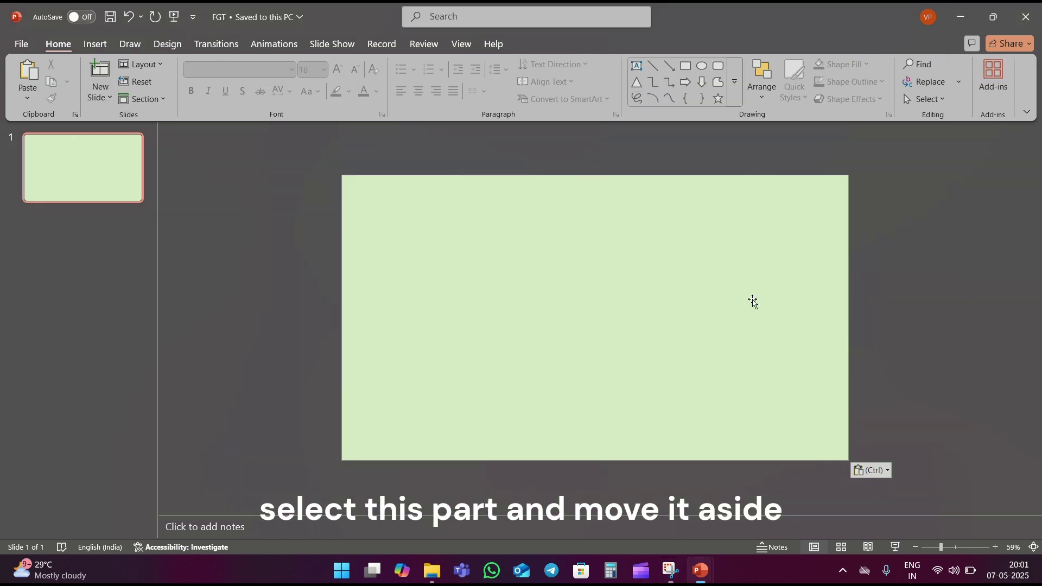
drag(721, 283, 823, 279)
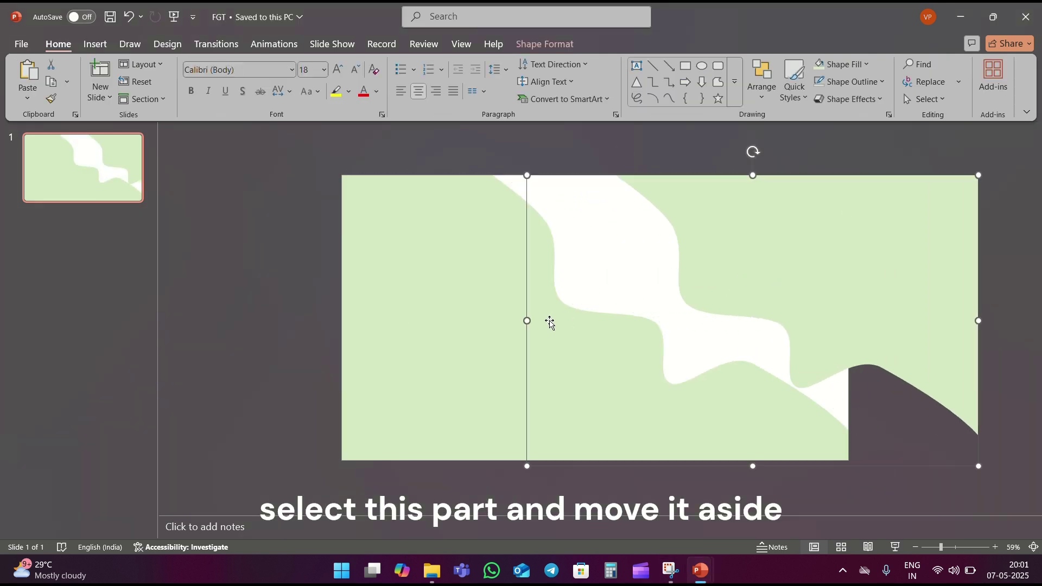
drag(716, 236, 768, 260)
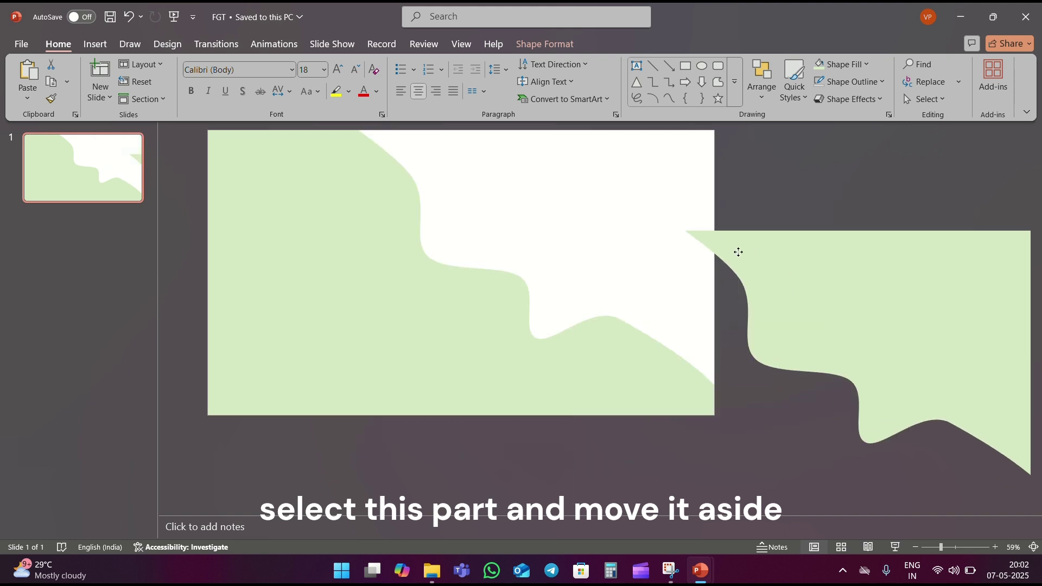
drag(769, 259, 774, 274)
drag(944, 552, 937, 552)
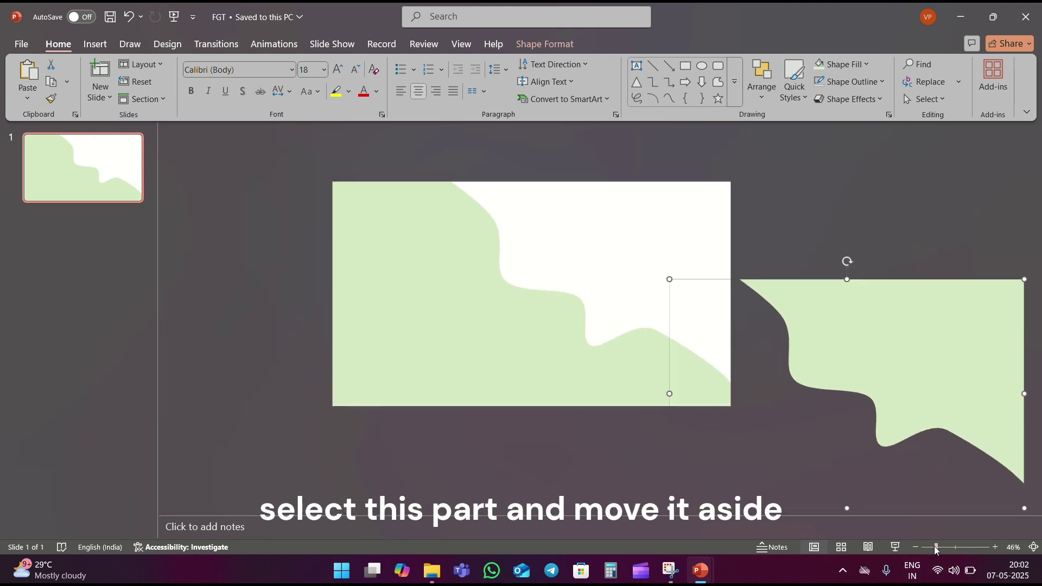
click(557, 219)
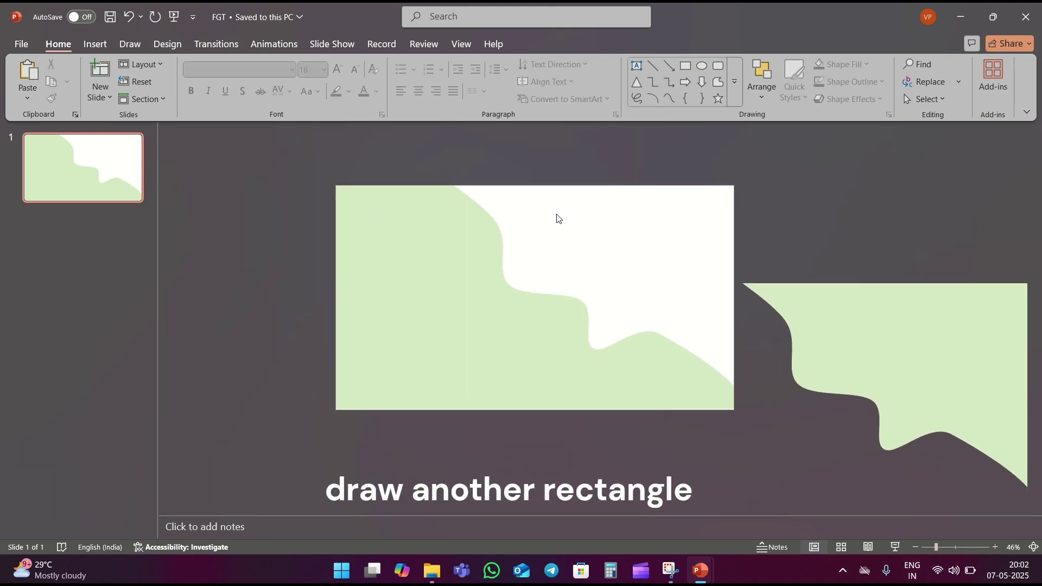
- Draw a slide-sized teal rectangle with no outline and send it behind the green shape
click(686, 66)
drag(347, 187, 733, 410)
drag(346, 182, 335, 185)
click(402, 81)
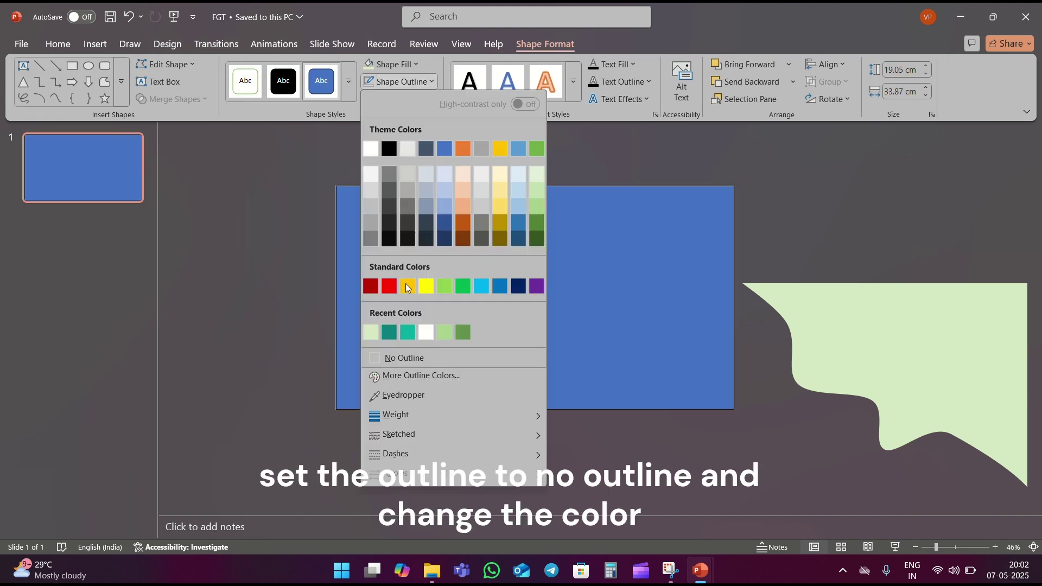
click(394, 358)
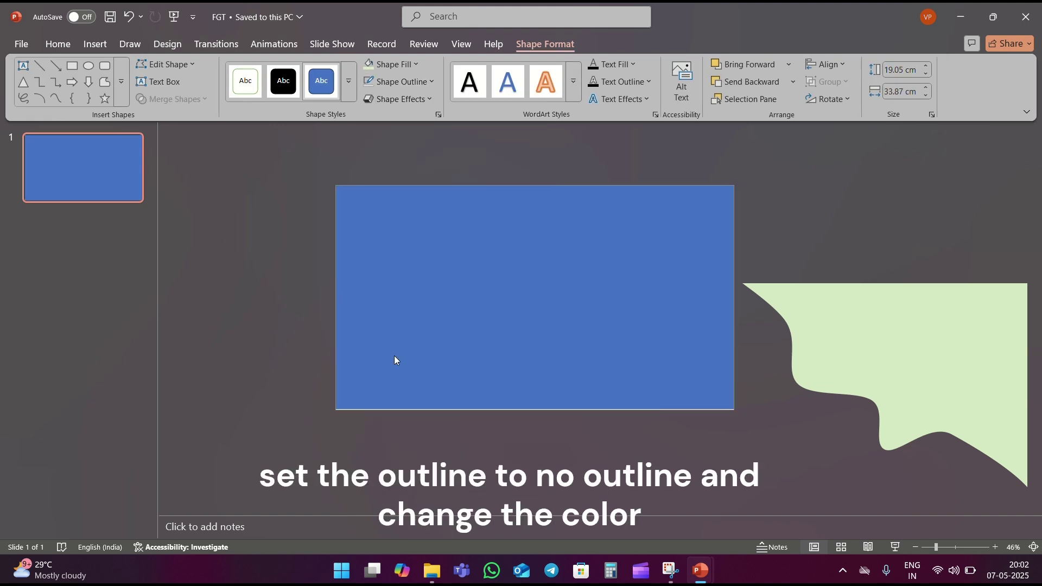
click(389, 64)
click(408, 315)
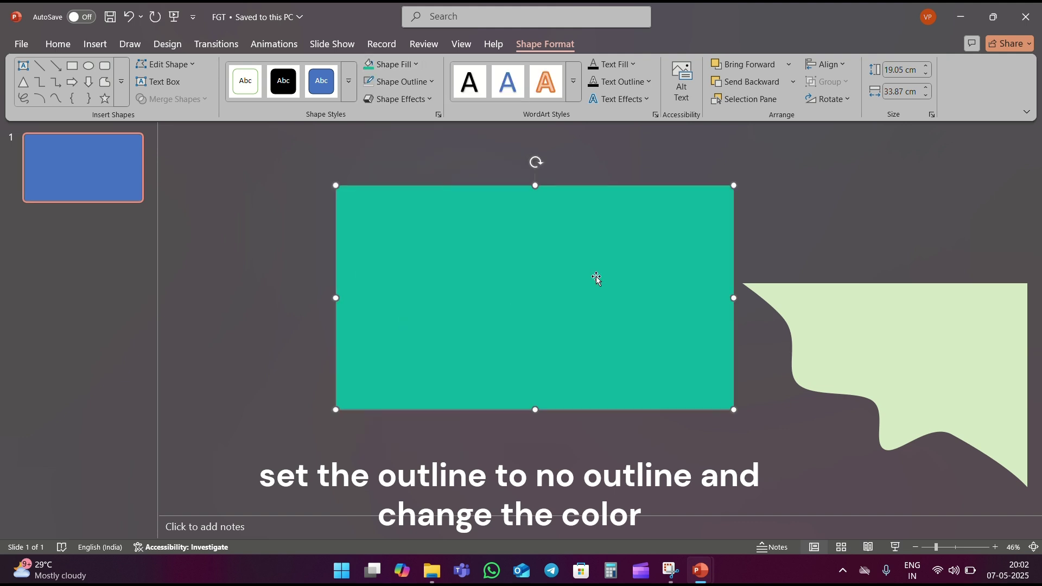
right_click(662, 226)
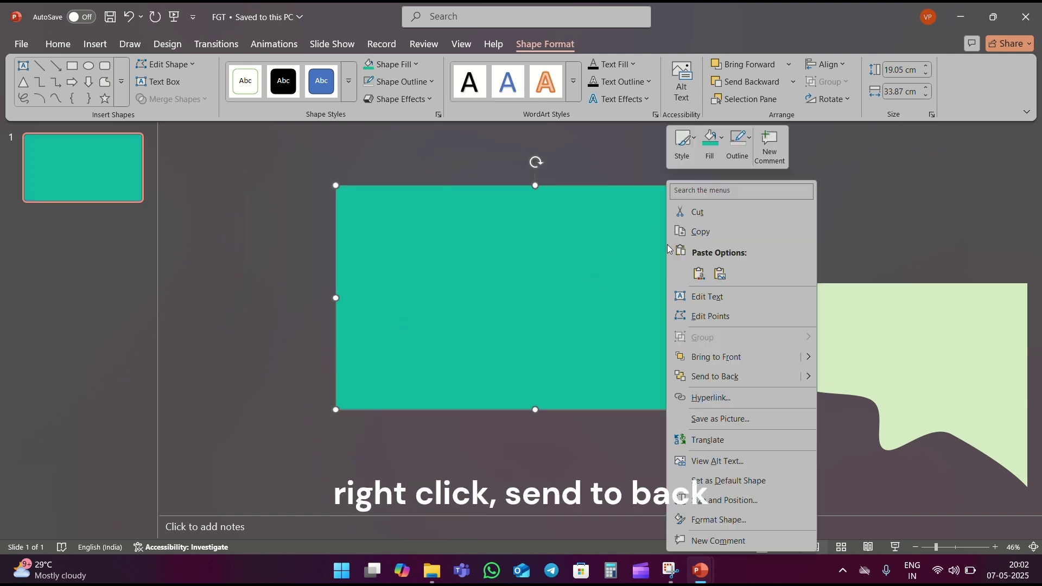
click(699, 375)
- Draw a closed freeform curve over the slide's left side, tracing just below the wave
click(777, 197)
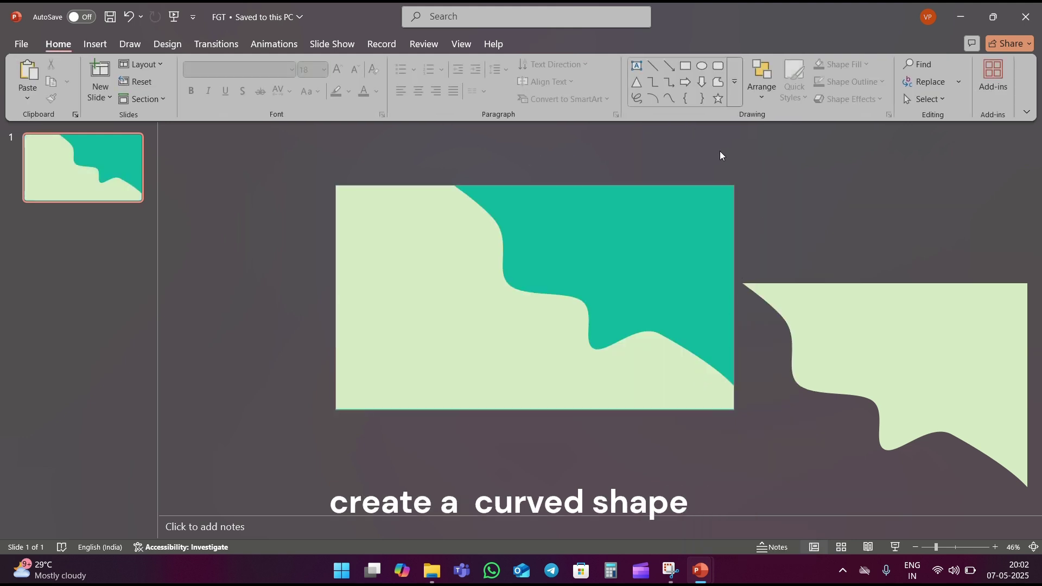
click(669, 98)
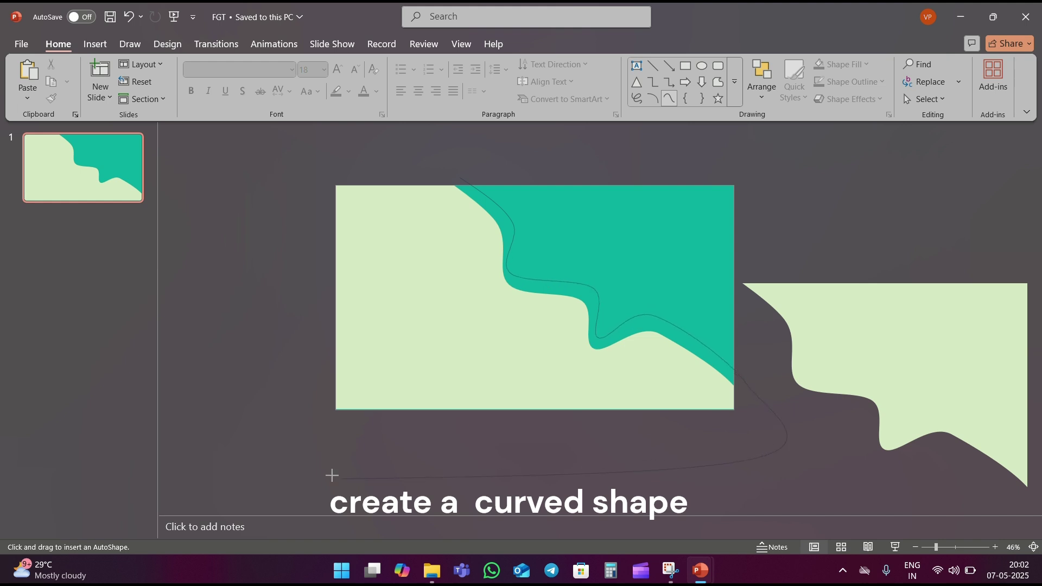
click(459, 176)
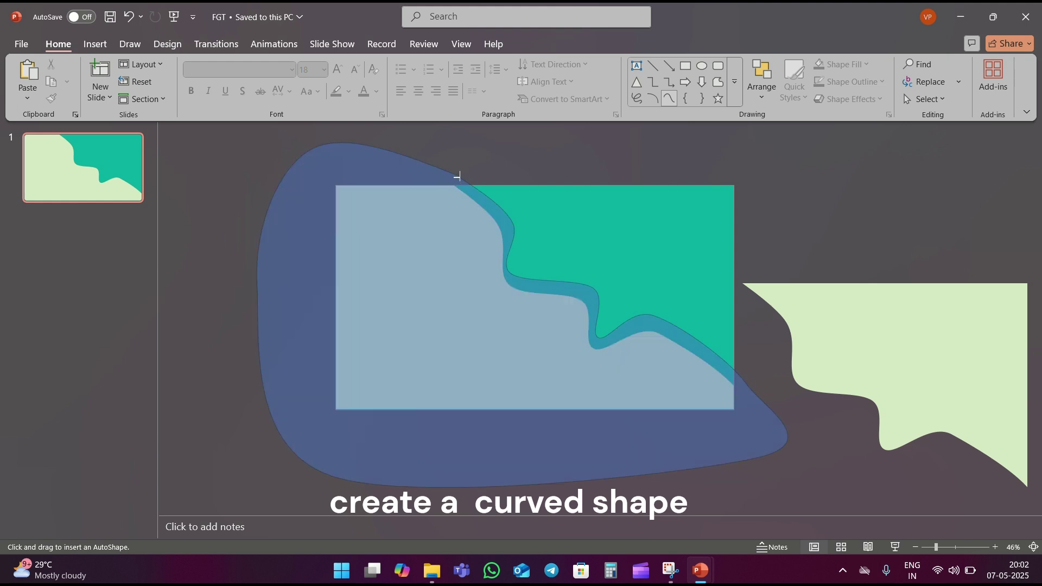
click(457, 176)
click(852, 190)
click(666, 217)
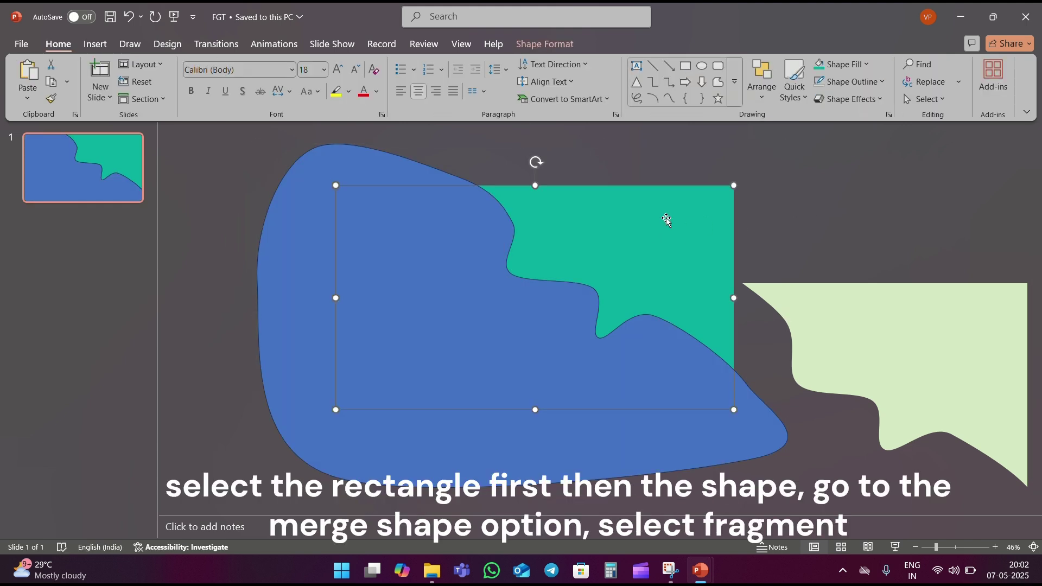
- Fragment the teal rectangle with the curvy shape, delete the outer blob, and move the top piece off-slide
shift+click(313, 170)
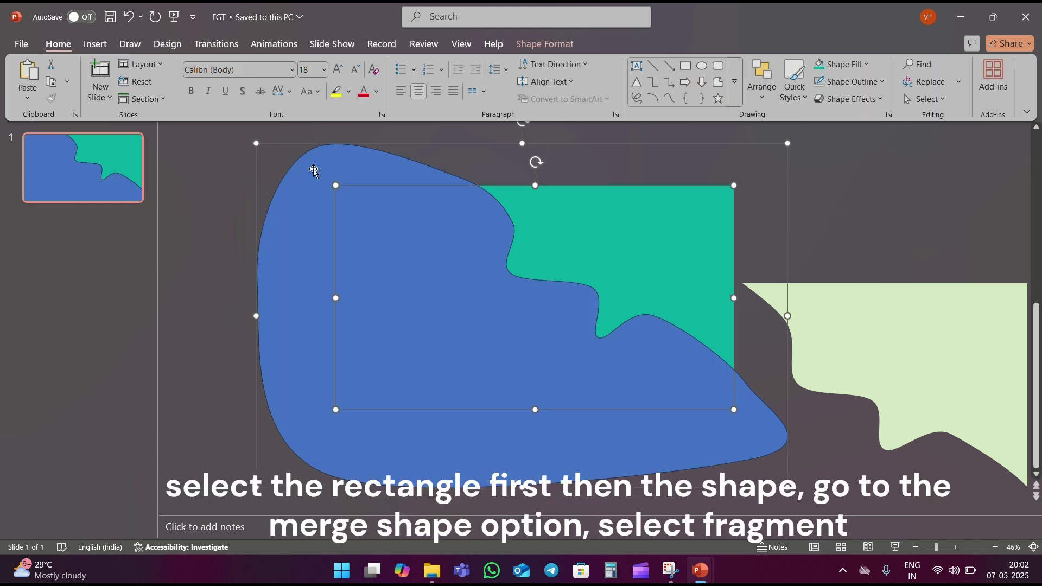
click(570, 48)
click(189, 100)
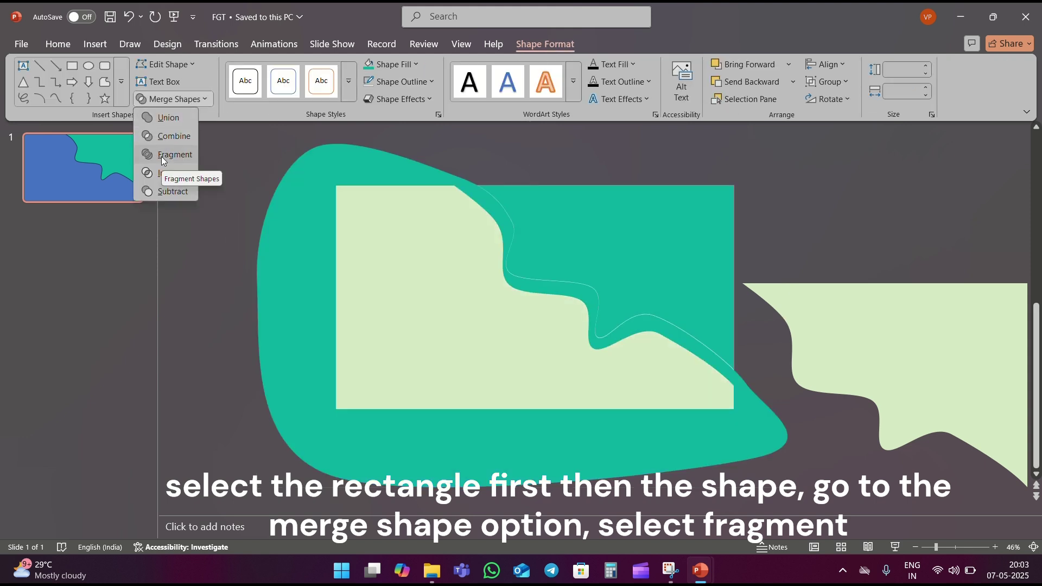
click(161, 156)
click(223, 240)
click(308, 205)
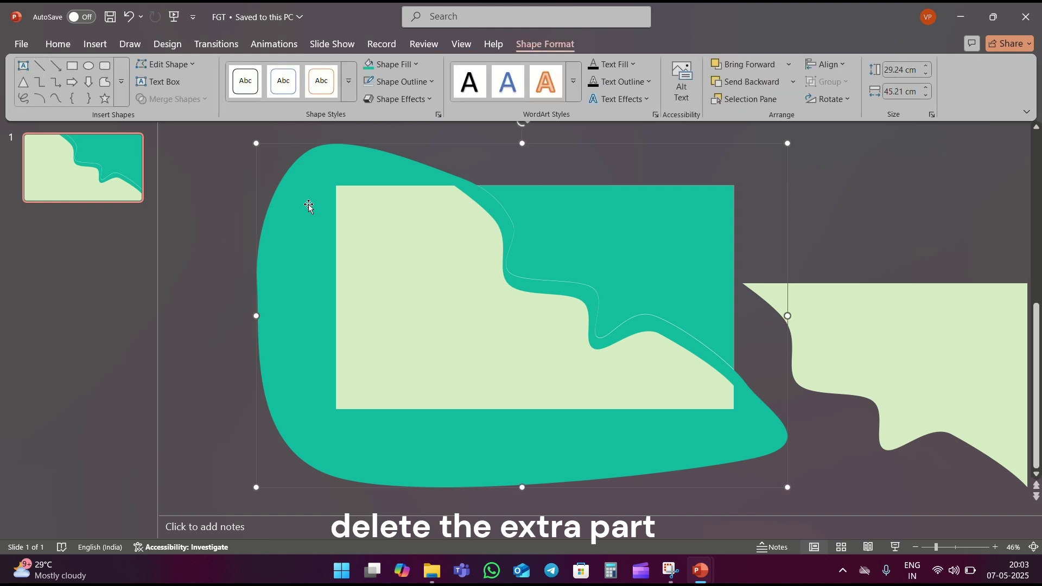
key(Delete)
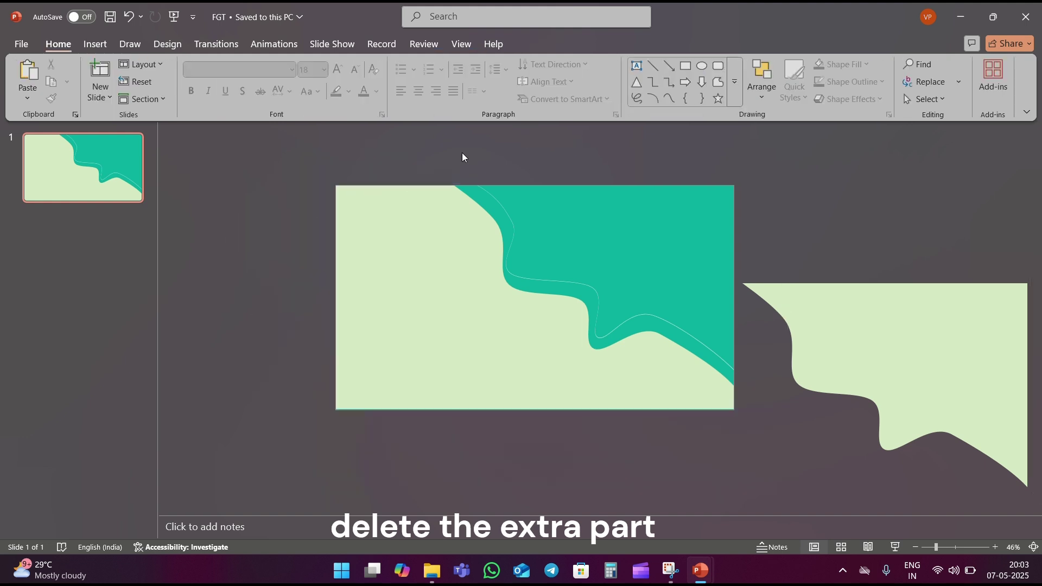
drag(611, 226, 830, 247)
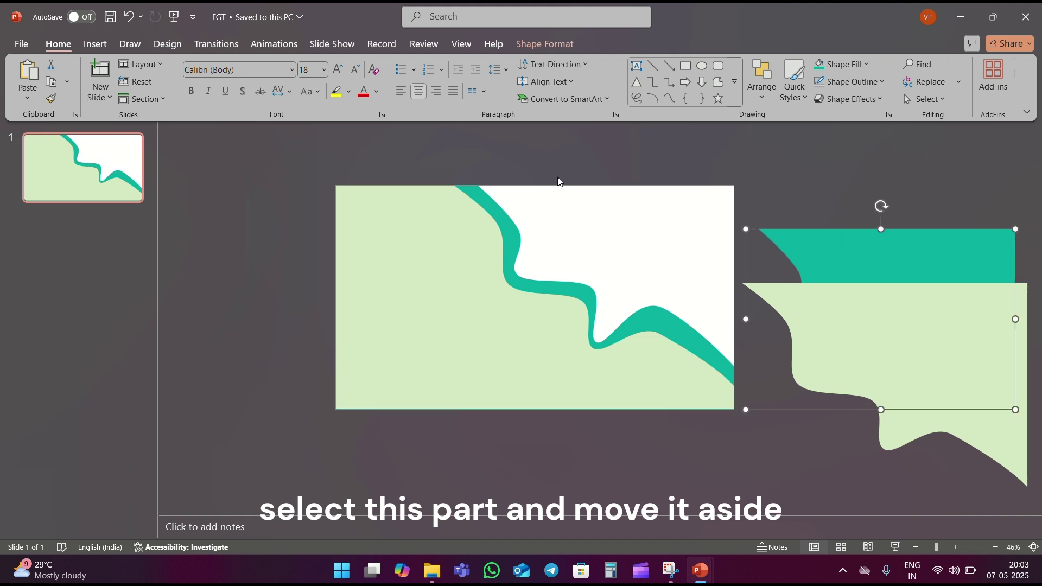
- Draw a full-slide rectangle with no outline and teal fill, then send it to the back
click(685, 66)
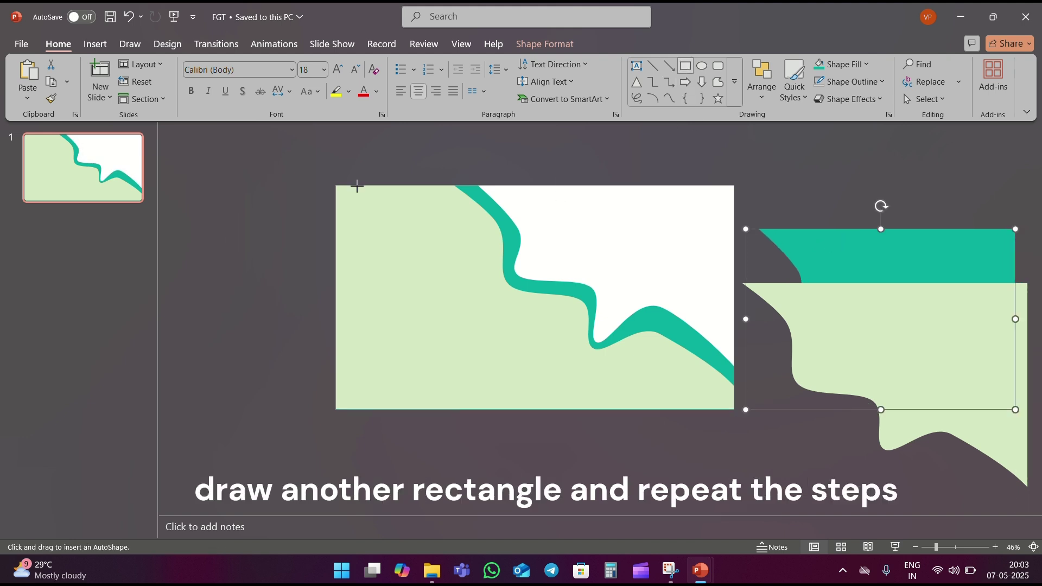
drag(356, 186, 732, 410)
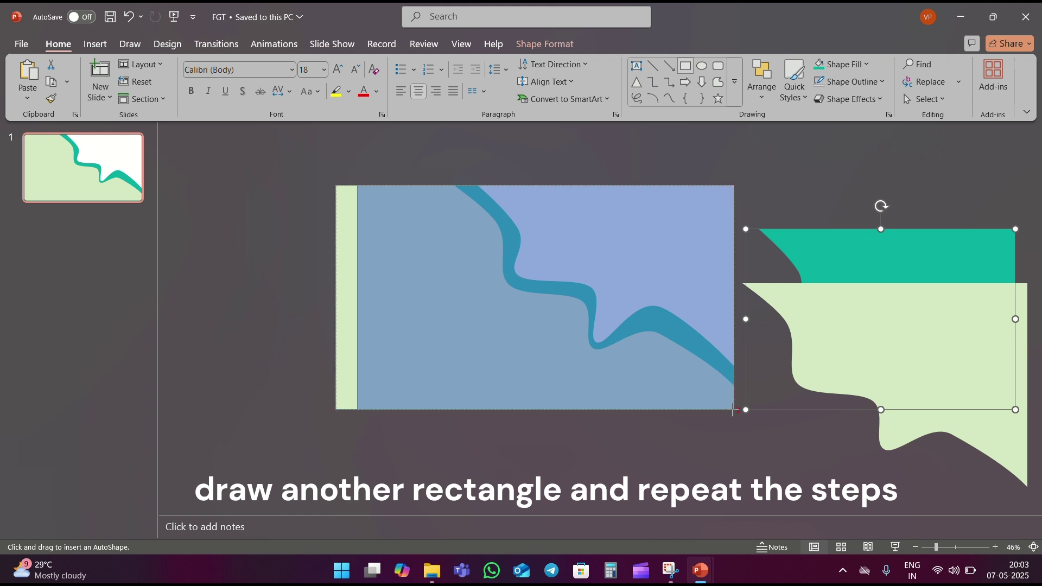
drag(356, 298, 336, 299)
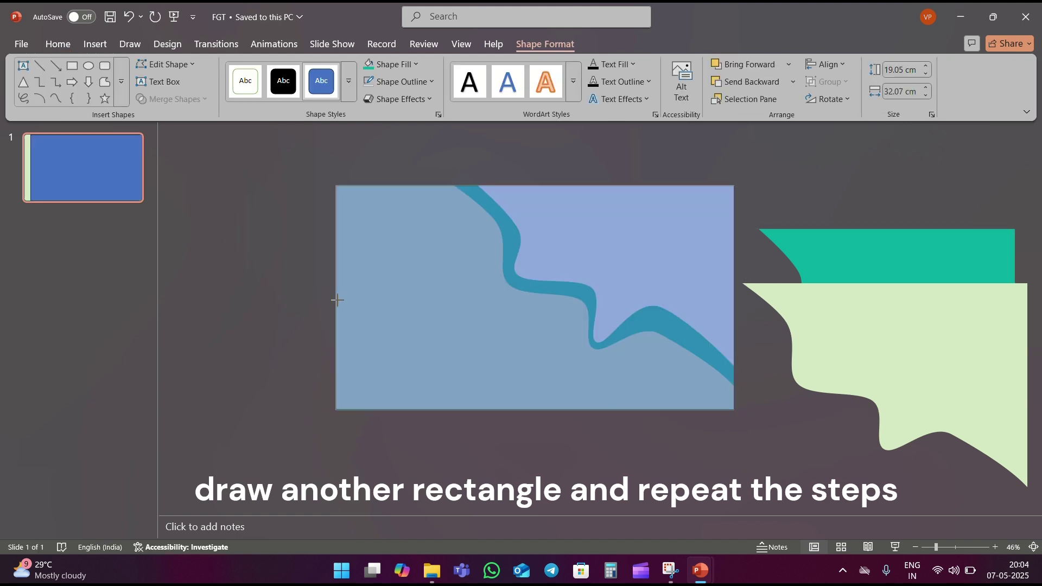
click(400, 81)
click(393, 358)
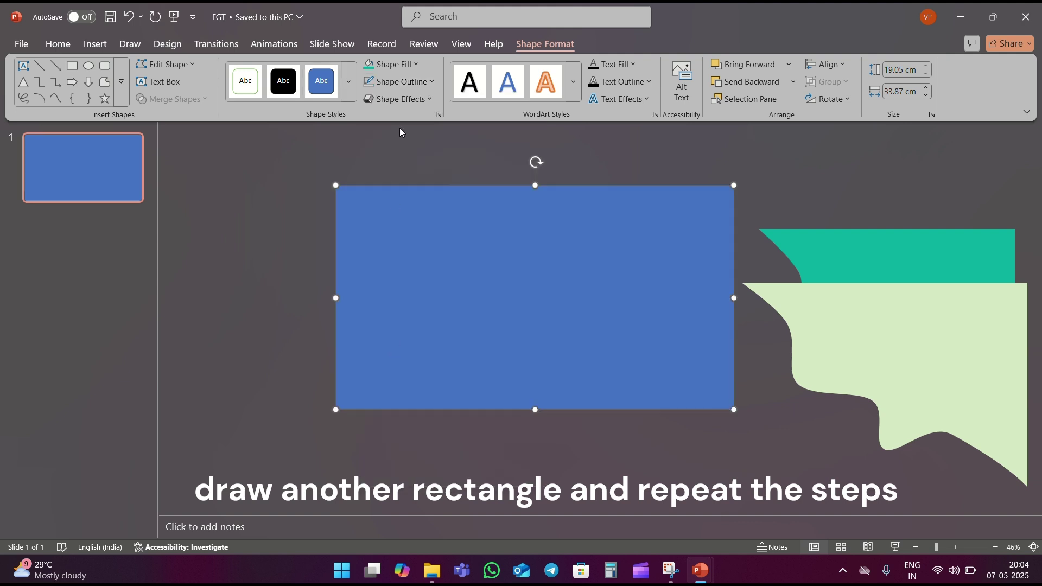
click(393, 65)
click(405, 312)
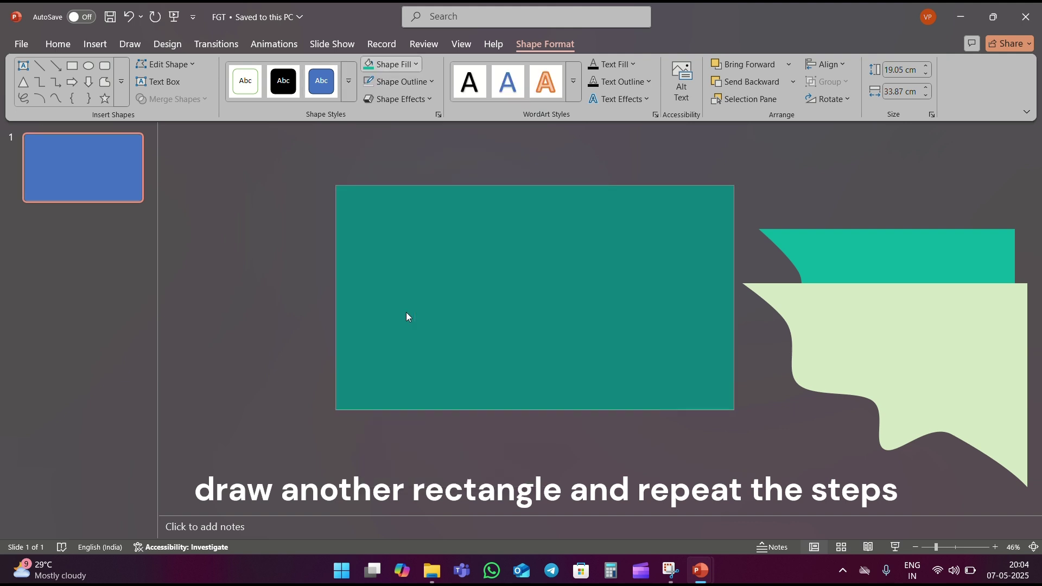
right_click(402, 270)
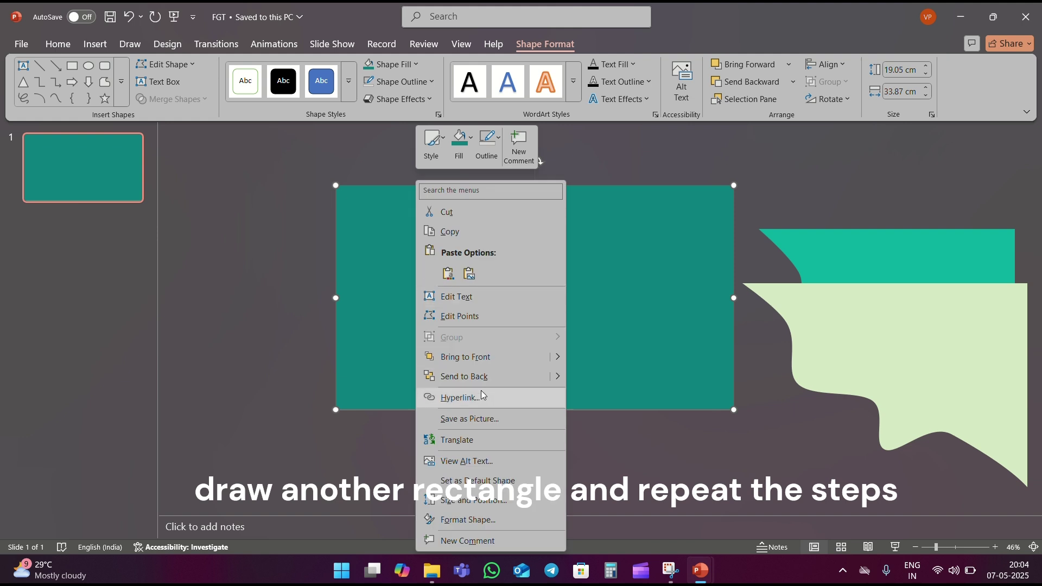
click(485, 374)
click(649, 151)
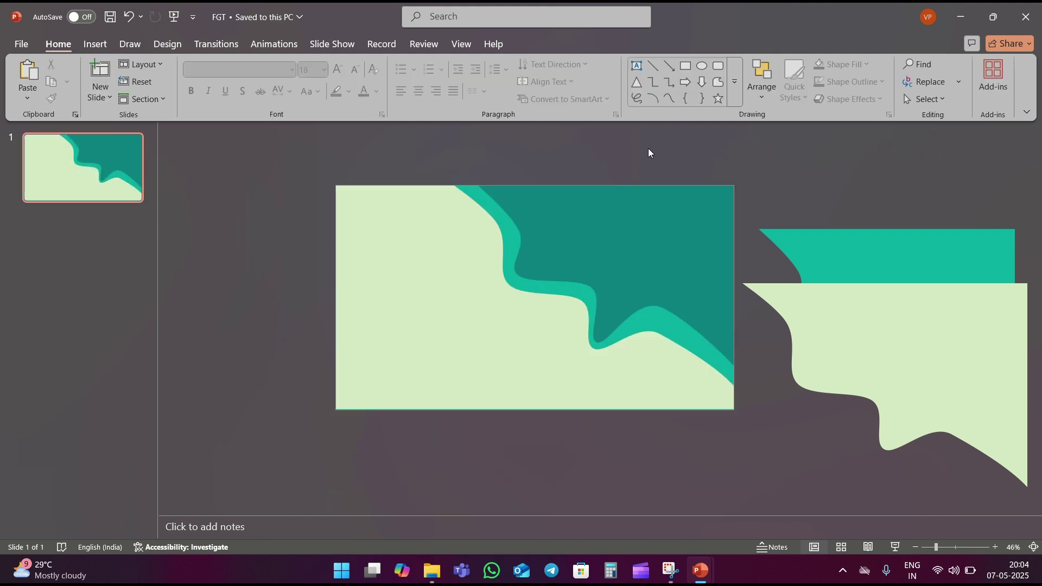
- Draw a closed freeform curve shape across the slide
click(672, 101)
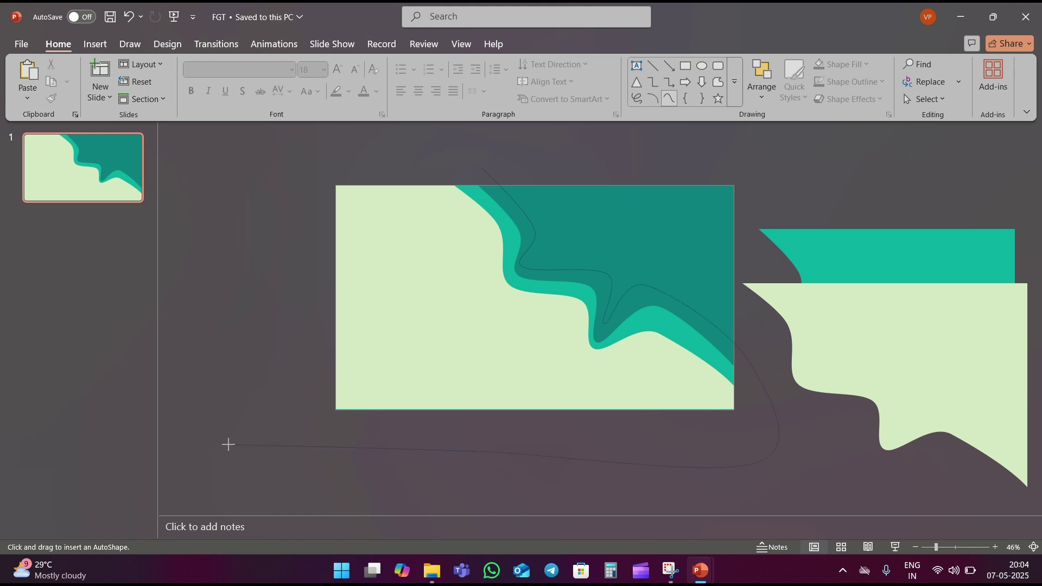
click(476, 166)
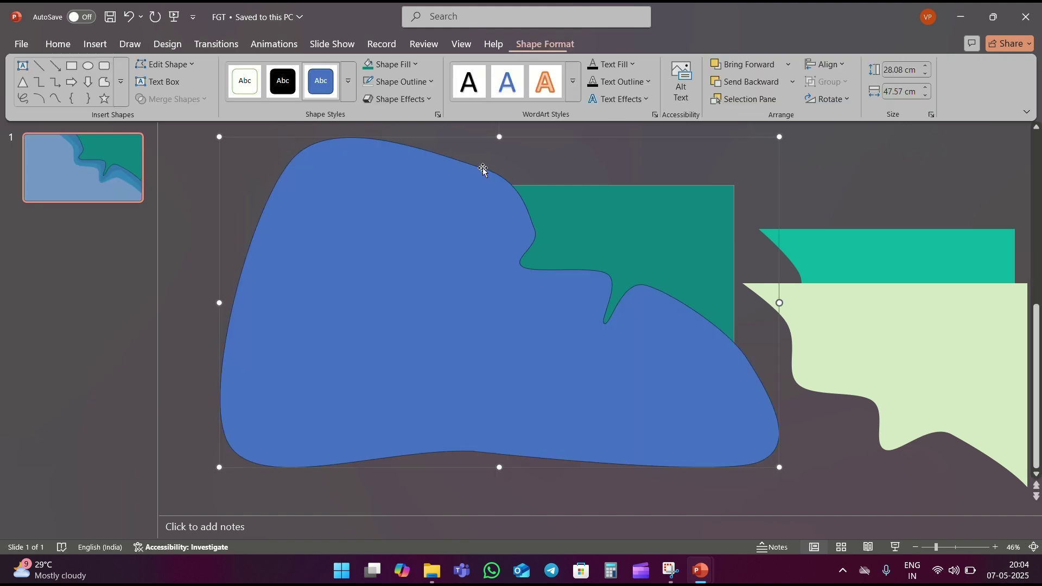
click(845, 160)
- Fragment the teal rectangle with the curve, delete the leftover blob, and move the extra piece off-slide
click(666, 191)
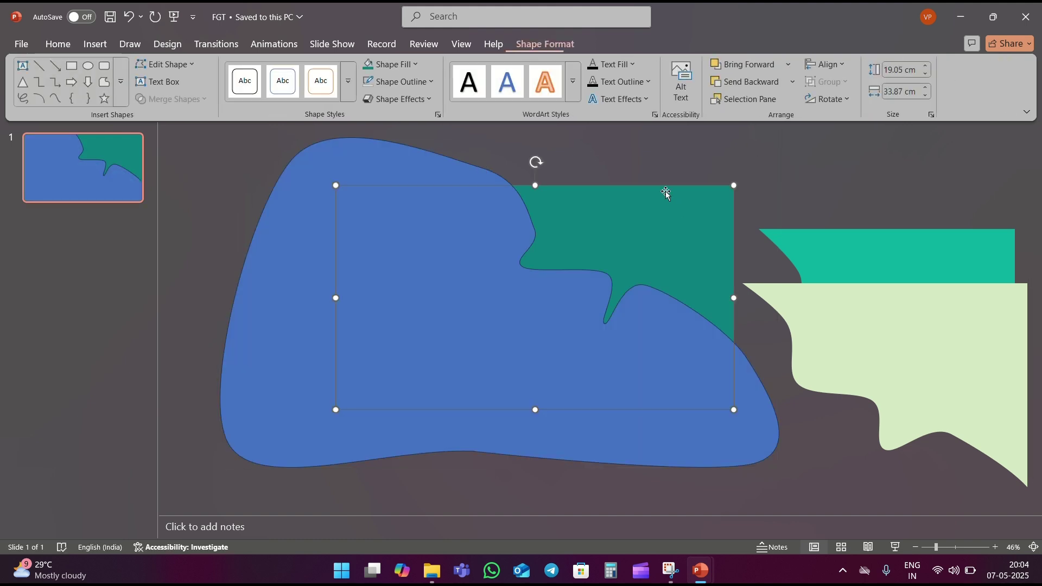
shift+click(261, 249)
click(181, 105)
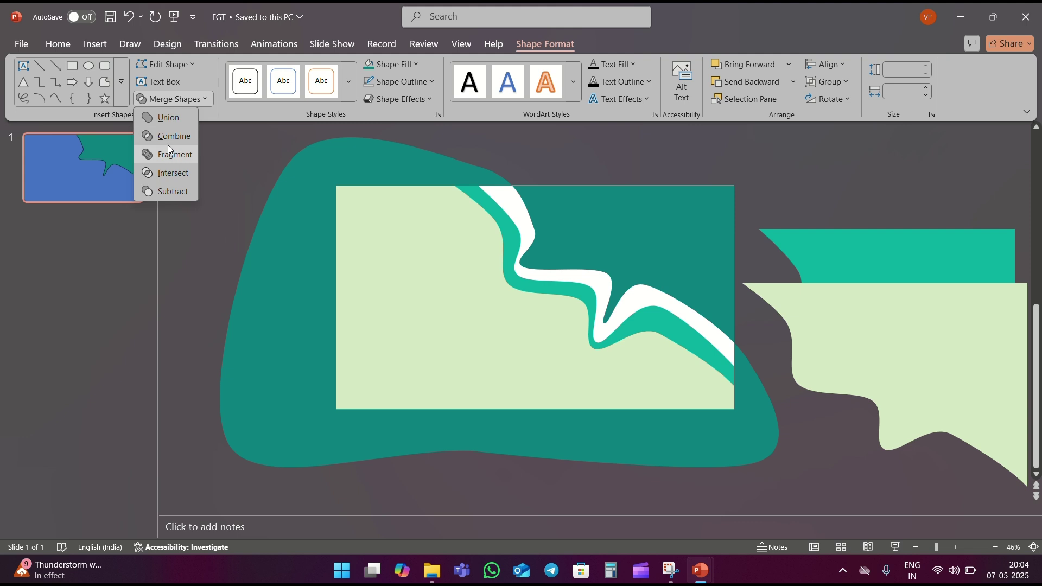
click(165, 149)
click(196, 200)
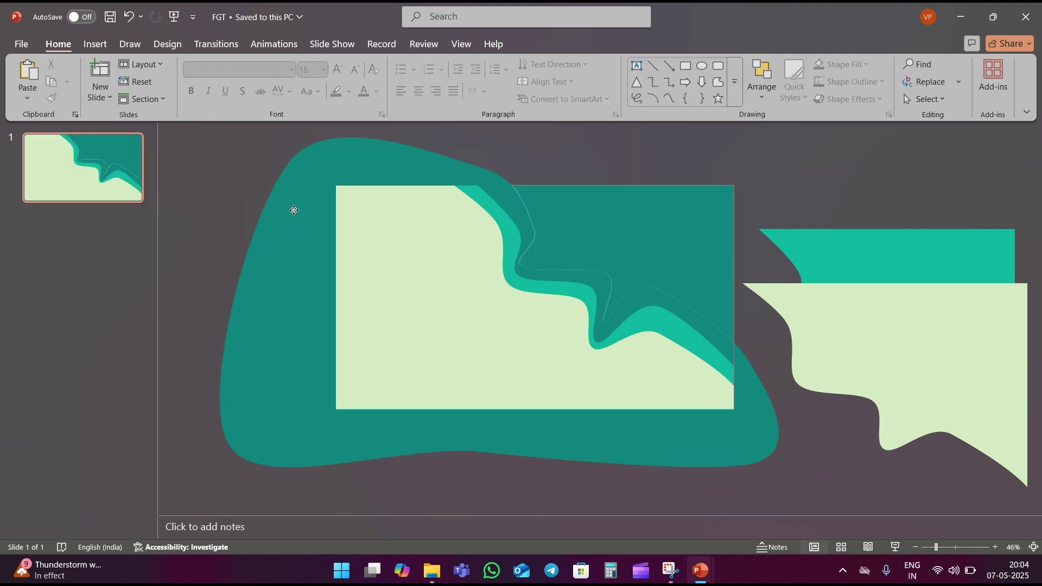
click(294, 212)
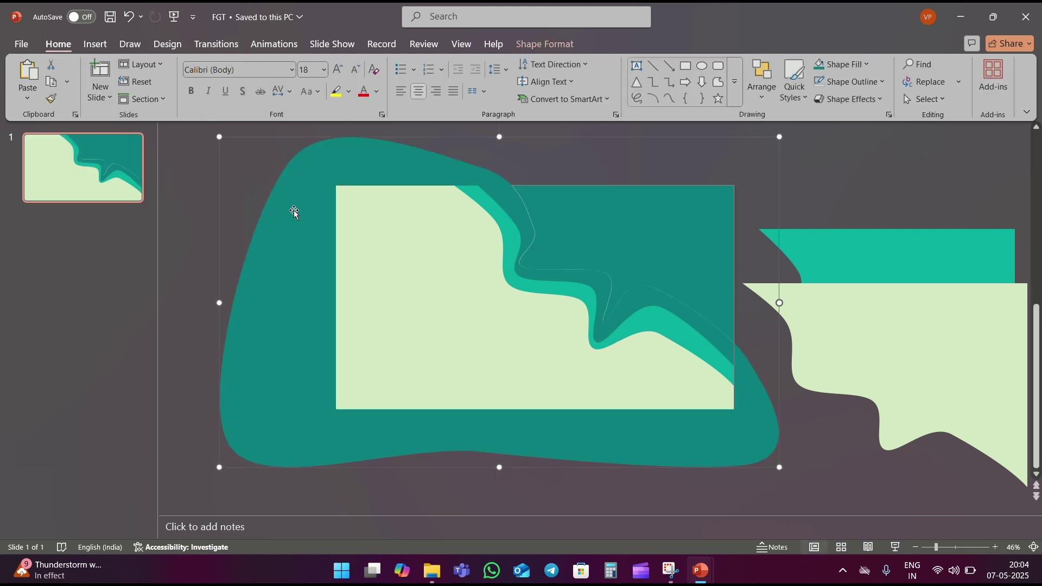
key(Delete)
drag(647, 242, 894, 225)
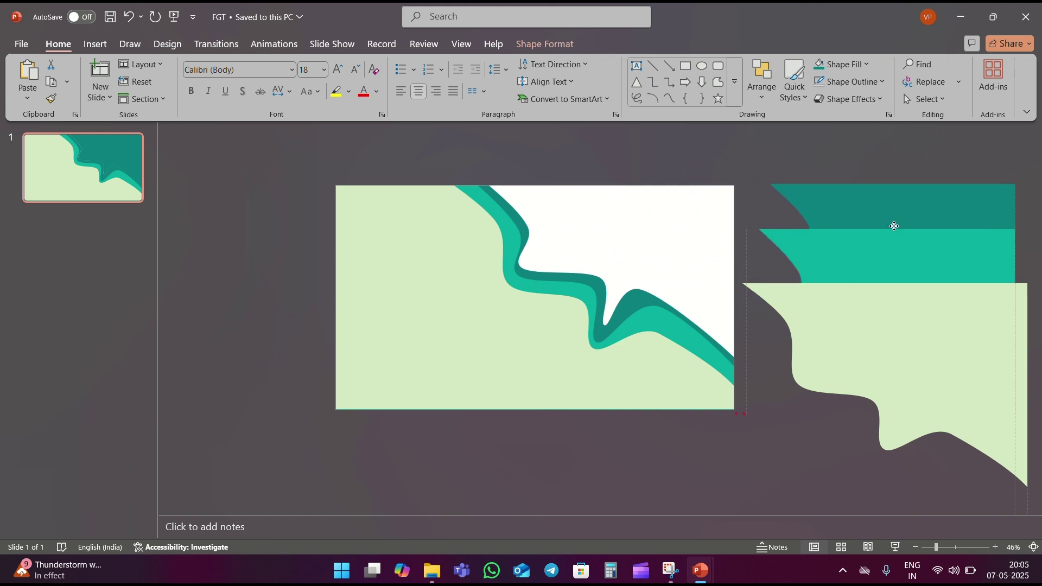
click(728, 471)
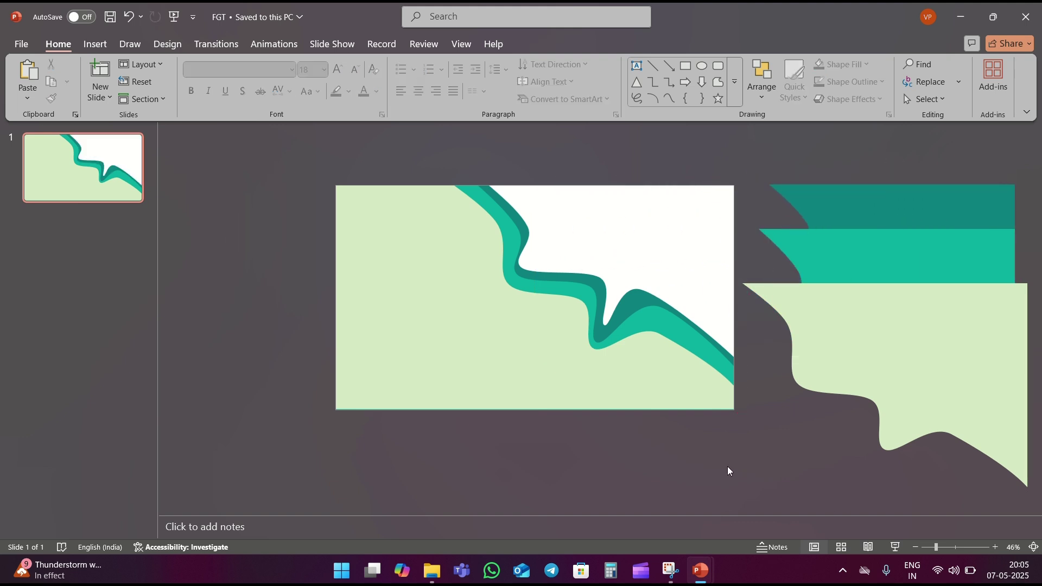
- Add a new slide and delete both of its placeholders
click(101, 70)
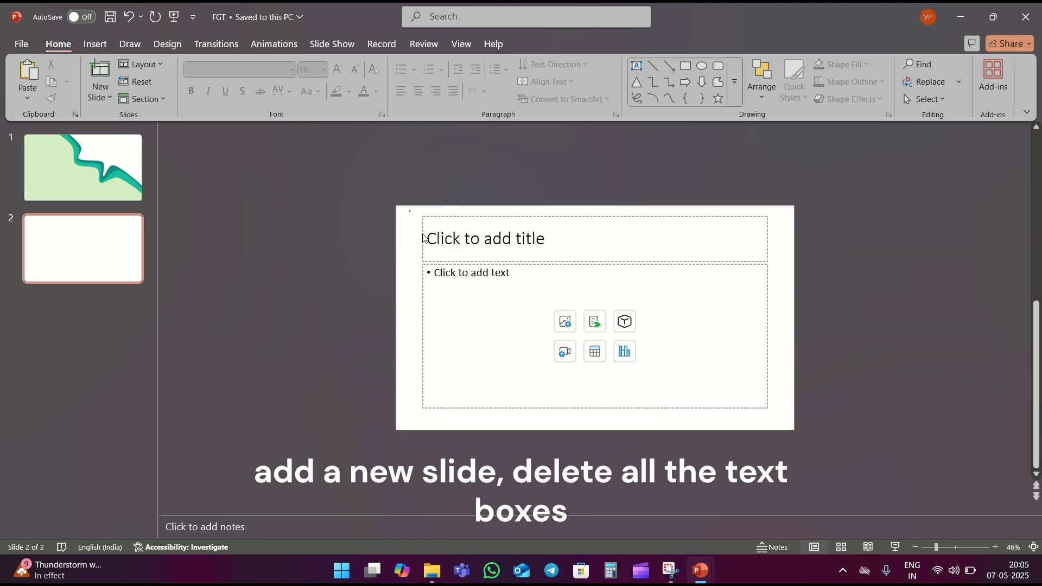
drag(424, 239, 811, 440)
key(Delete)
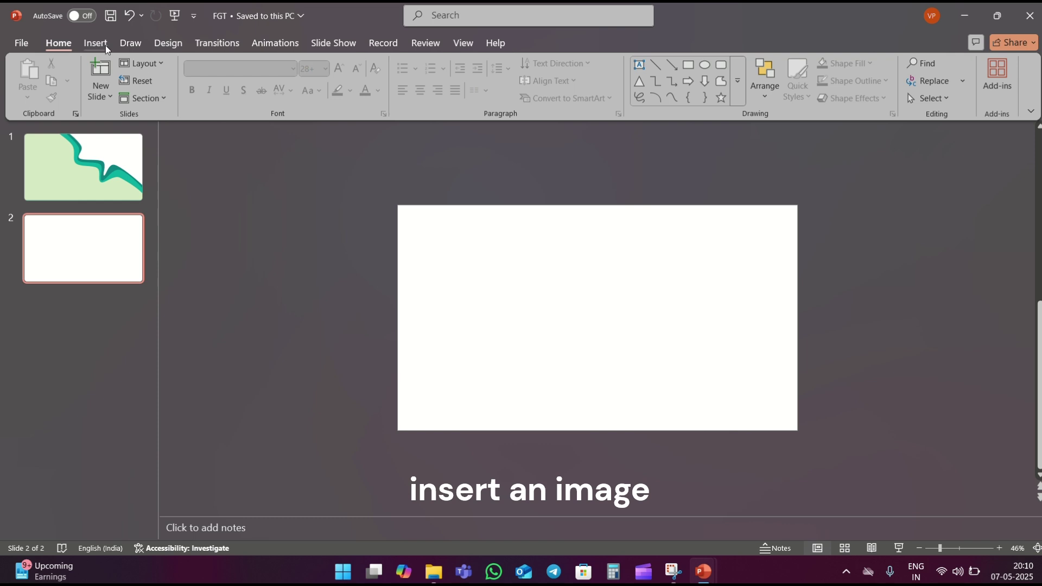
- Insert the fern image from Desktop > New folder (2) and stretch it to fill the slide
click(96, 43)
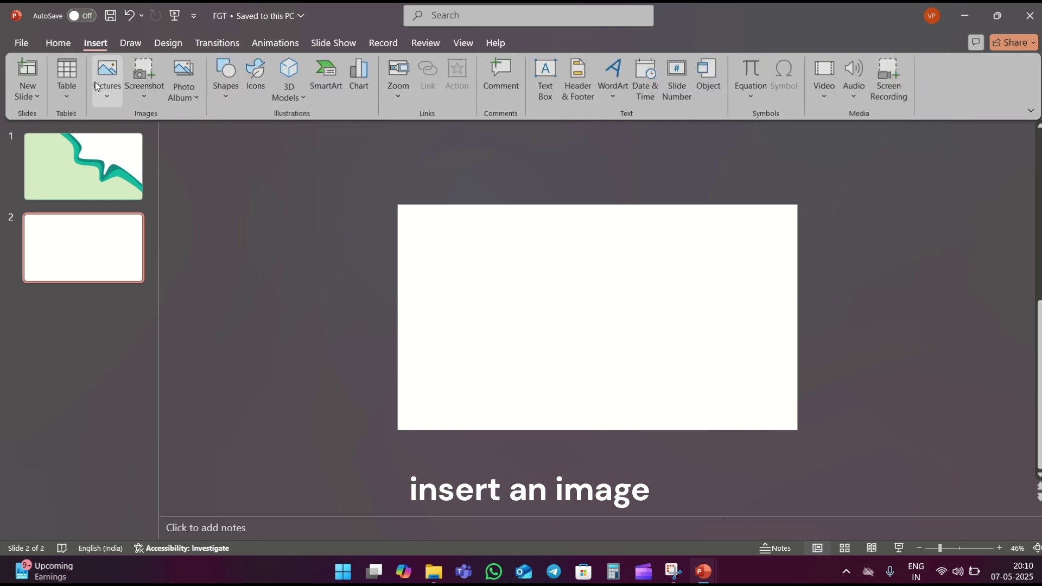
click(104, 81)
click(115, 140)
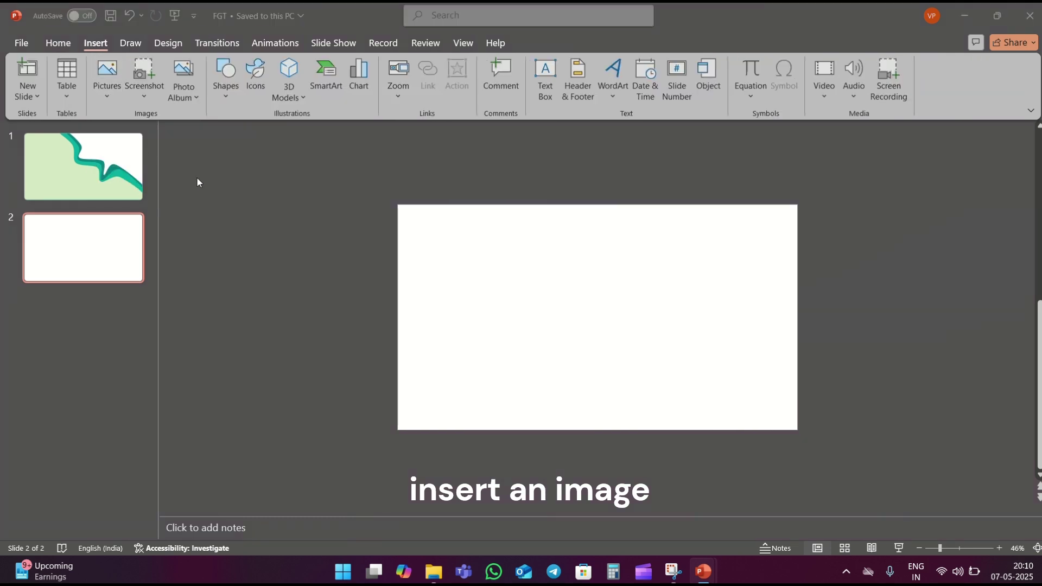
scroll(312, 229, down, 3)
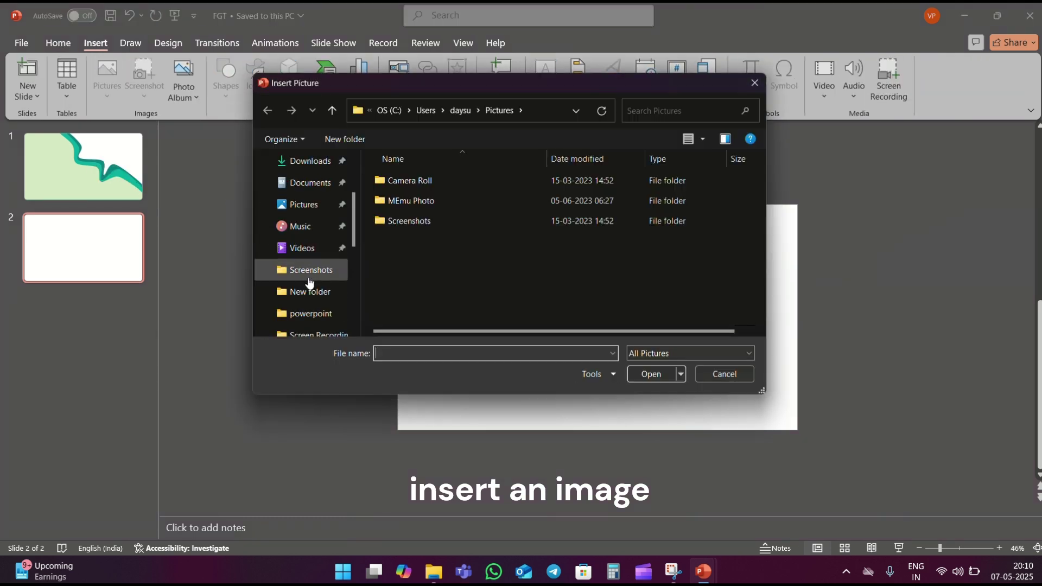
scroll(307, 231, up, 3)
click(301, 231)
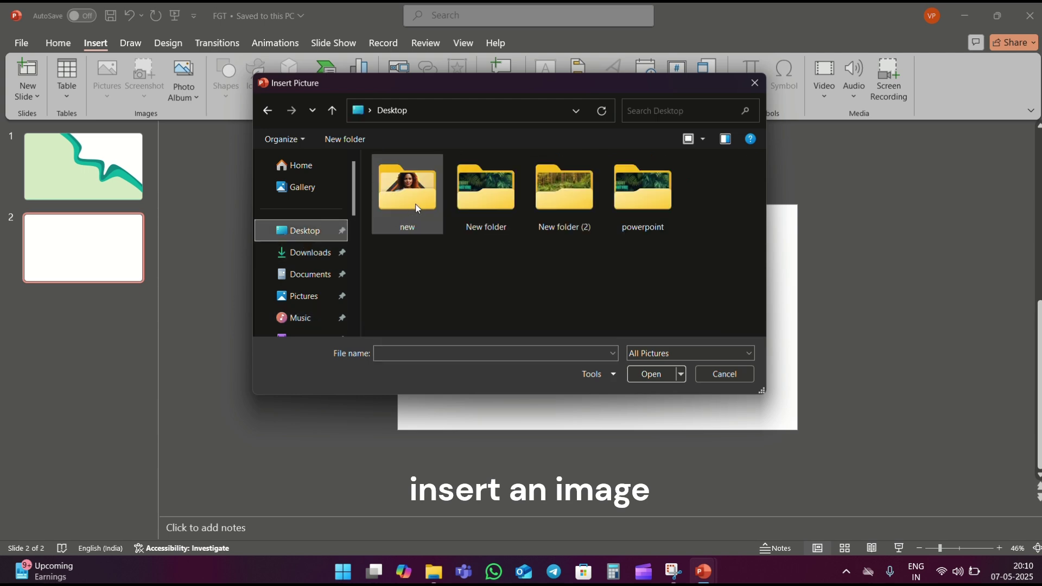
double_click(581, 201)
click(708, 214)
double_click(710, 215)
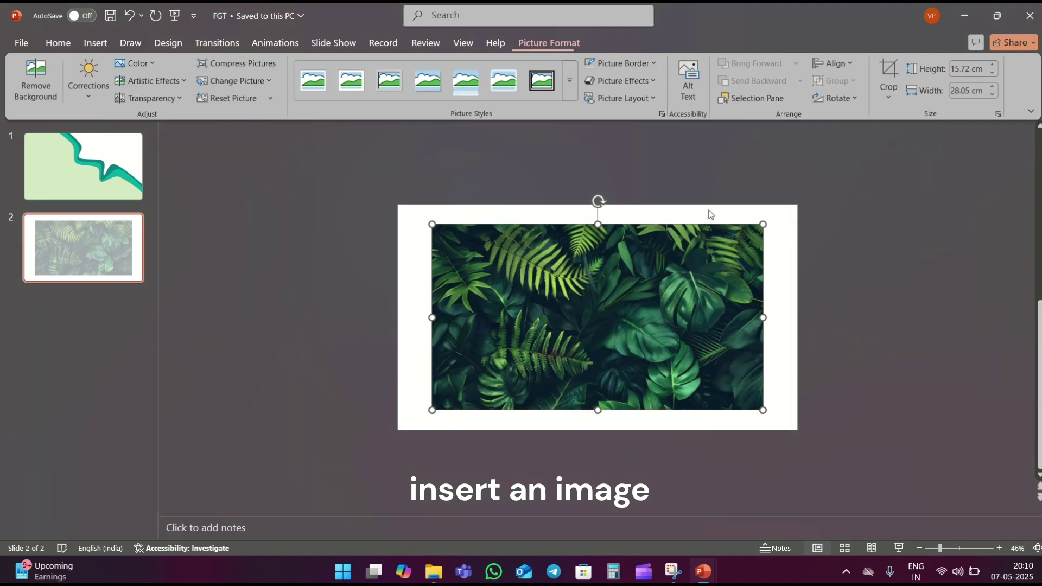
drag(429, 221, 405, 202)
drag(762, 410, 797, 430)
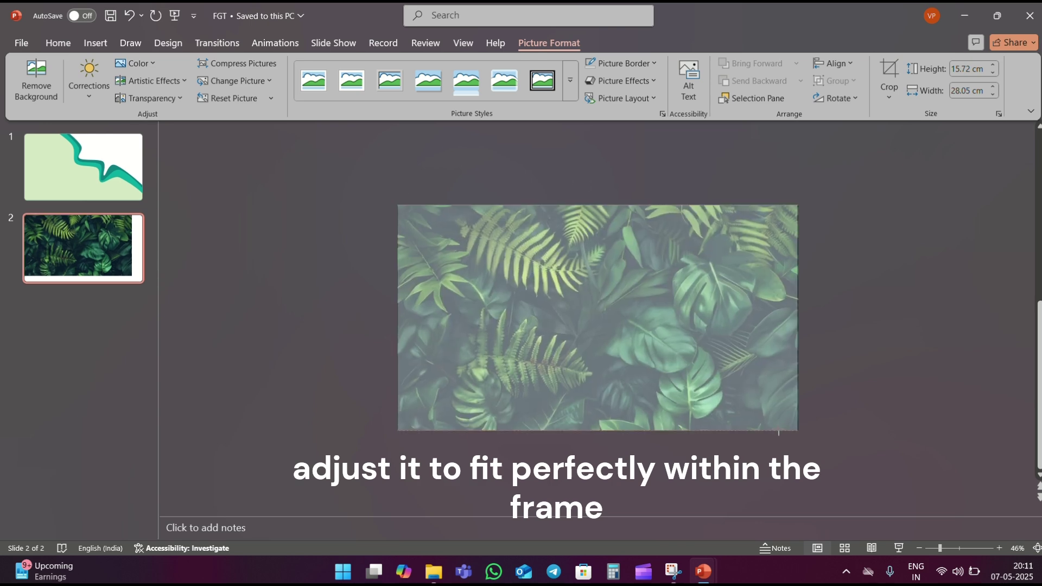
click(836, 271)
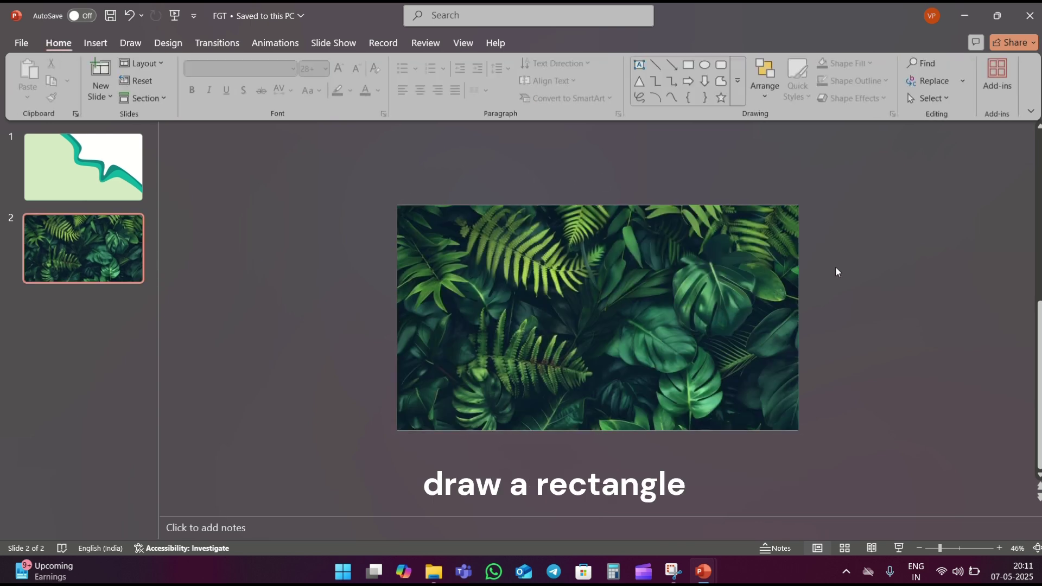
- Draw a rectangle covering the left half of the fern photo
click(688, 64)
mouse_move(461, 205)
mouse_down()
mouse_move(561, 384)
mouse_move(611, 416)
mouse_up()
drag(539, 298, 479, 302)
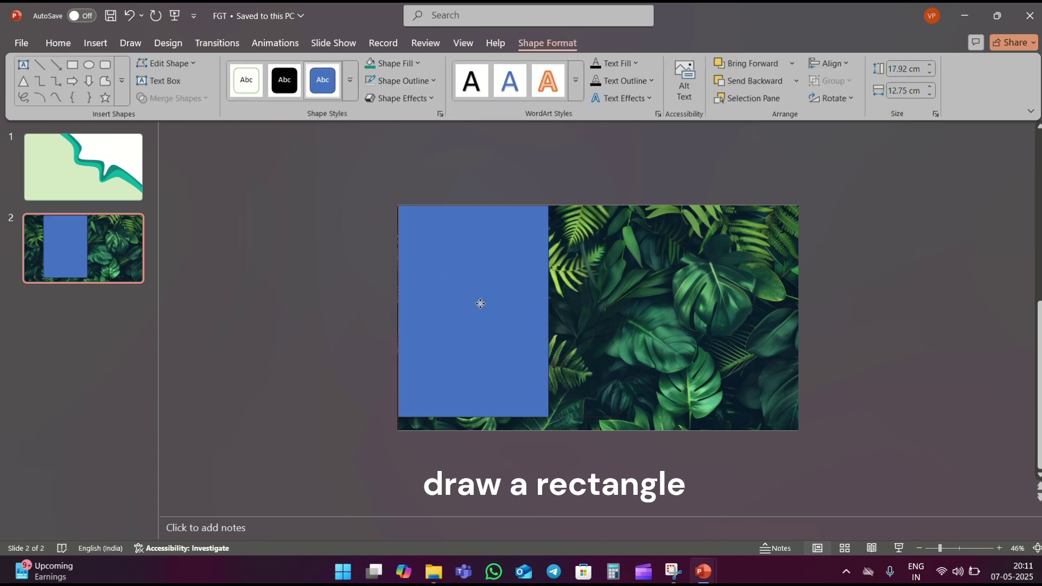
drag(553, 420, 599, 430)
- In Format Shape, set the rectangle to no line, solid black fill, and 53% transparency
right_click(433, 312)
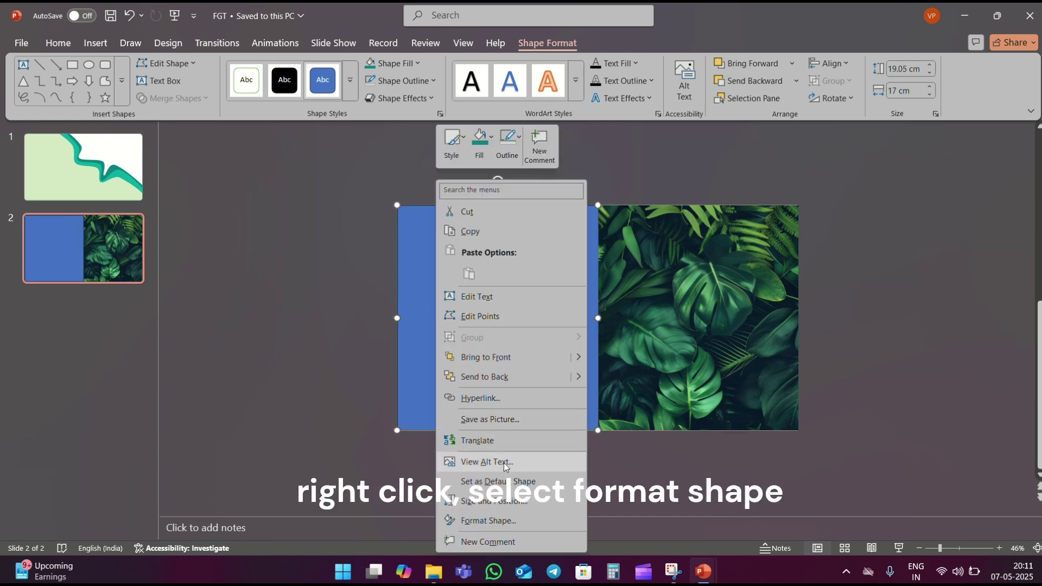
click(500, 525)
click(880, 243)
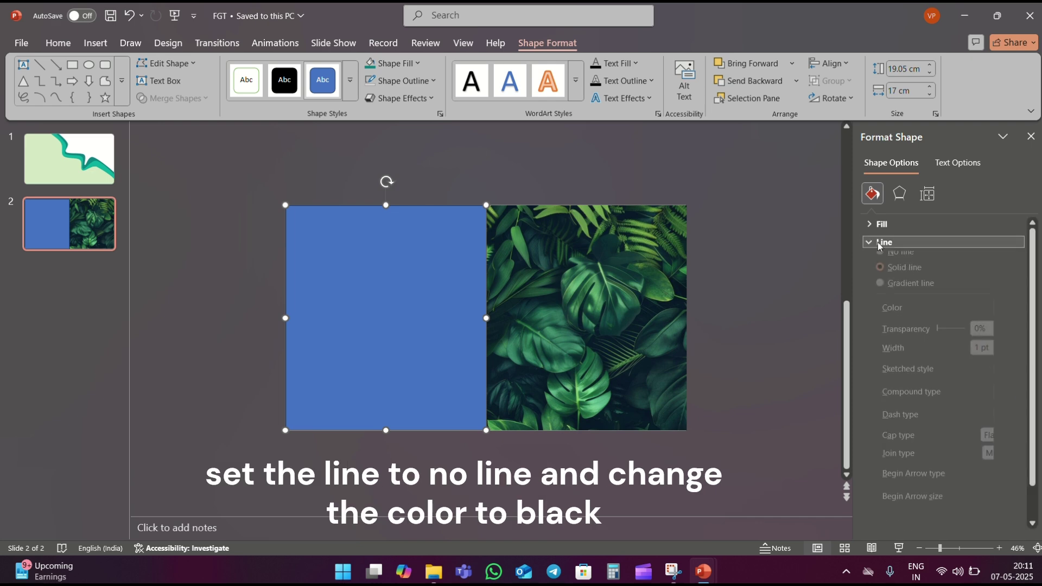
click(880, 263)
click(872, 225)
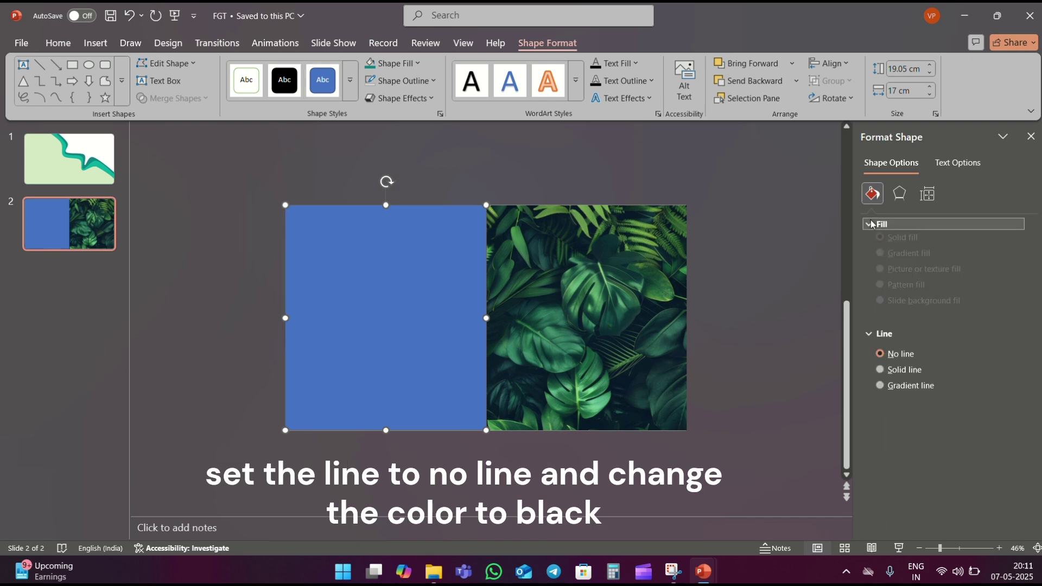
click(1007, 348)
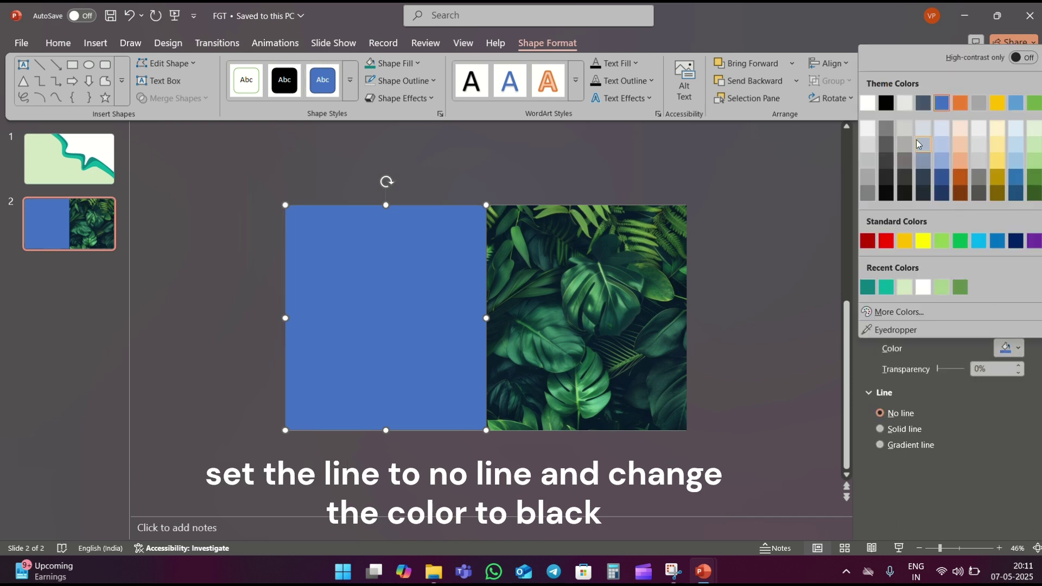
click(886, 103)
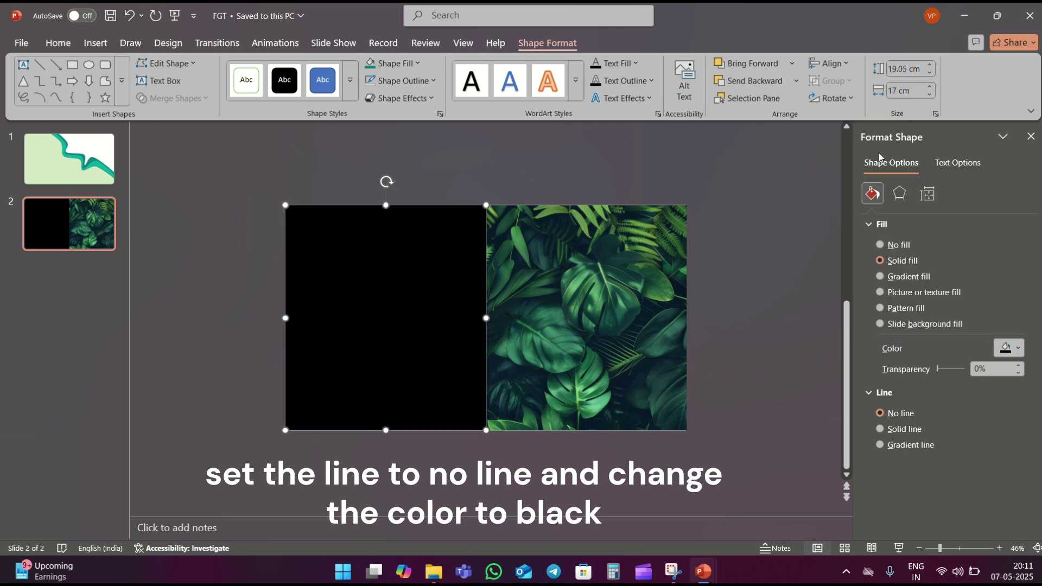
double_click(986, 368)
- Add a text box with the heading ENJOY NATURE on two lines
text(53)
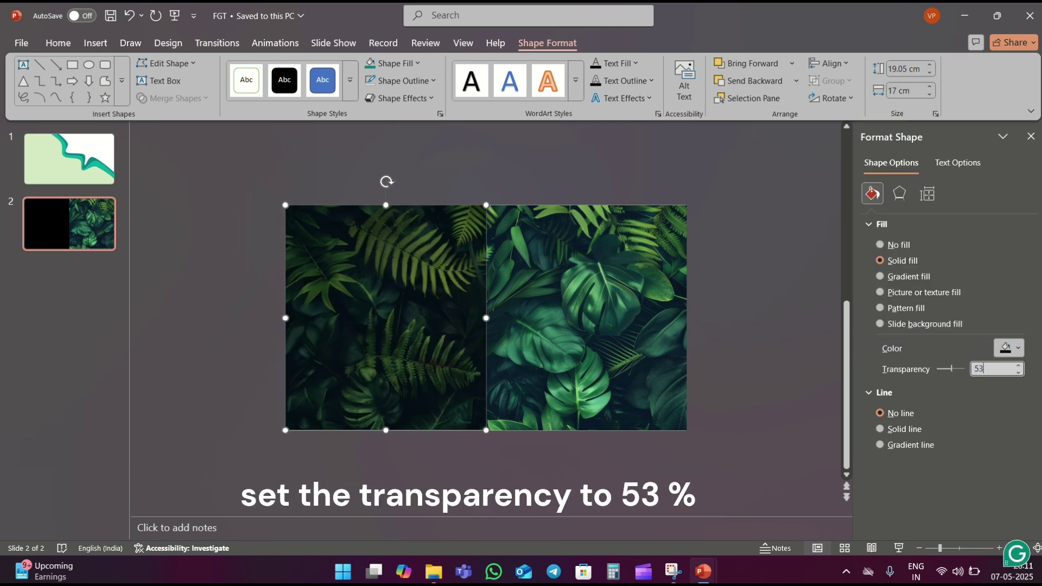
click(778, 331)
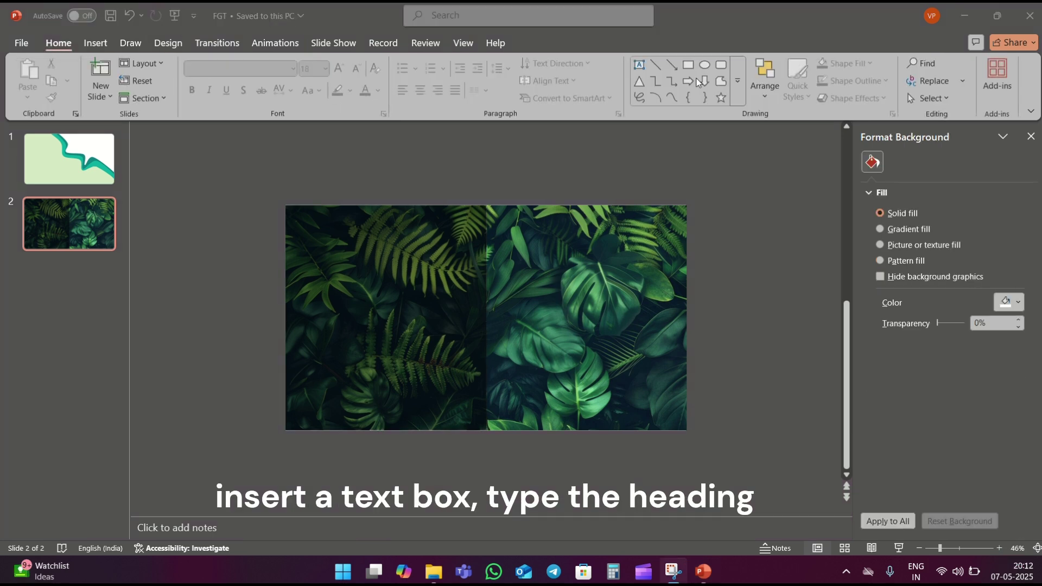
click(640, 64)
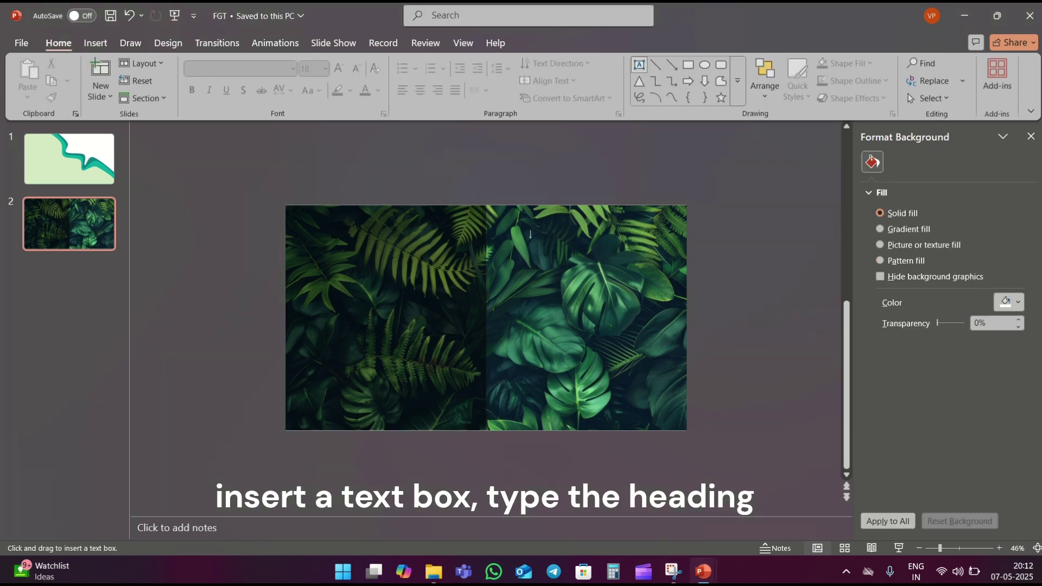
drag(682, 302, 687, 303)
text(ENJO)
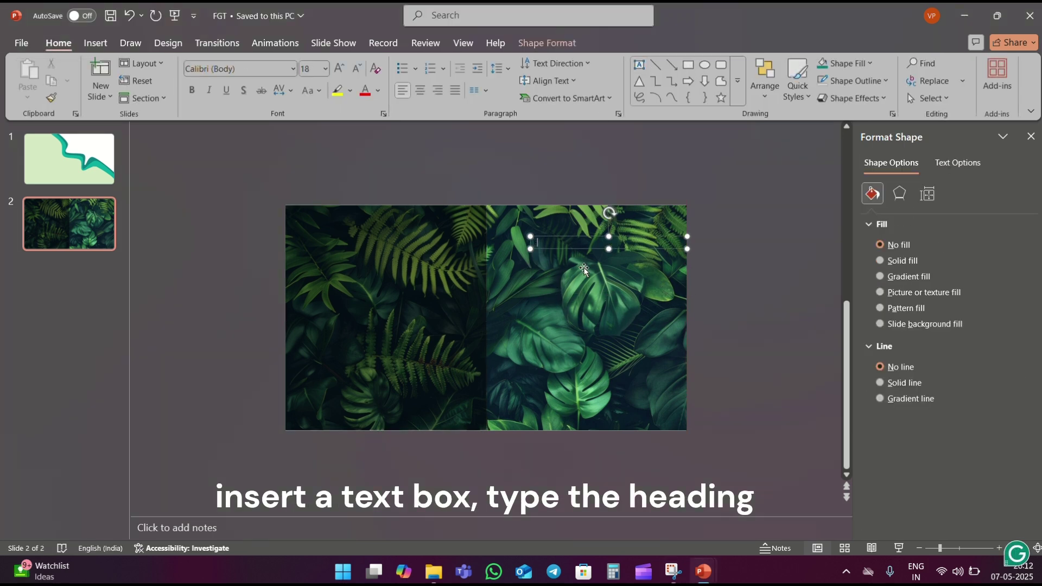
text(Y)
key(Return)
text(NATURE)
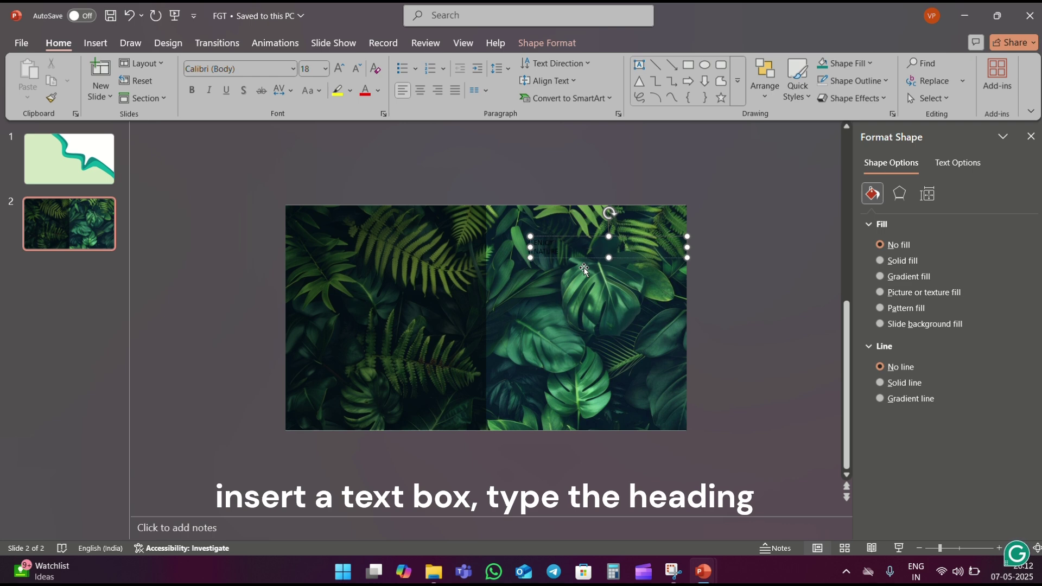
- Format the whole heading as white, 66 pt Impact
key(ctrl+a)
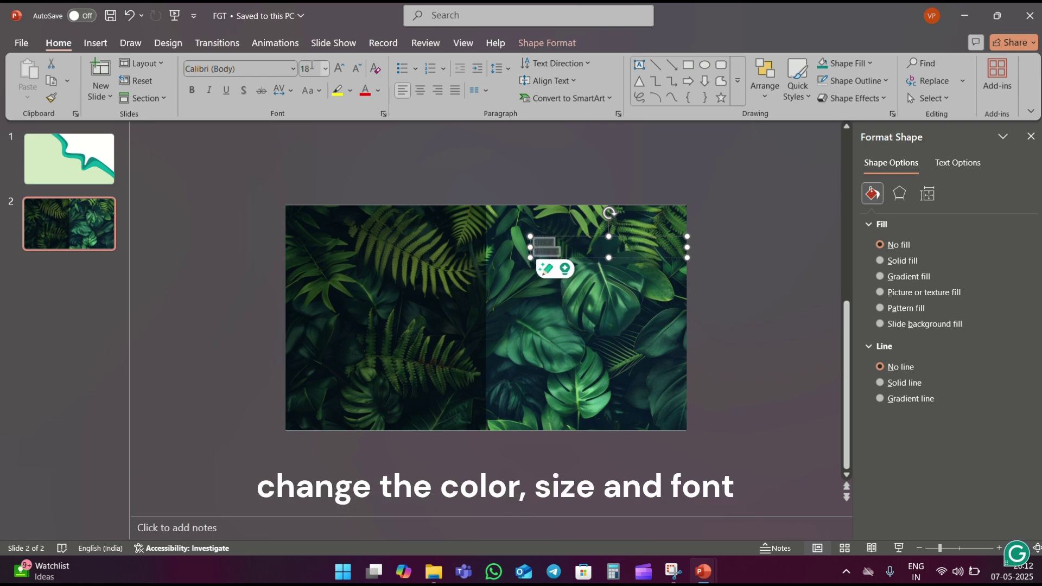
click(378, 91)
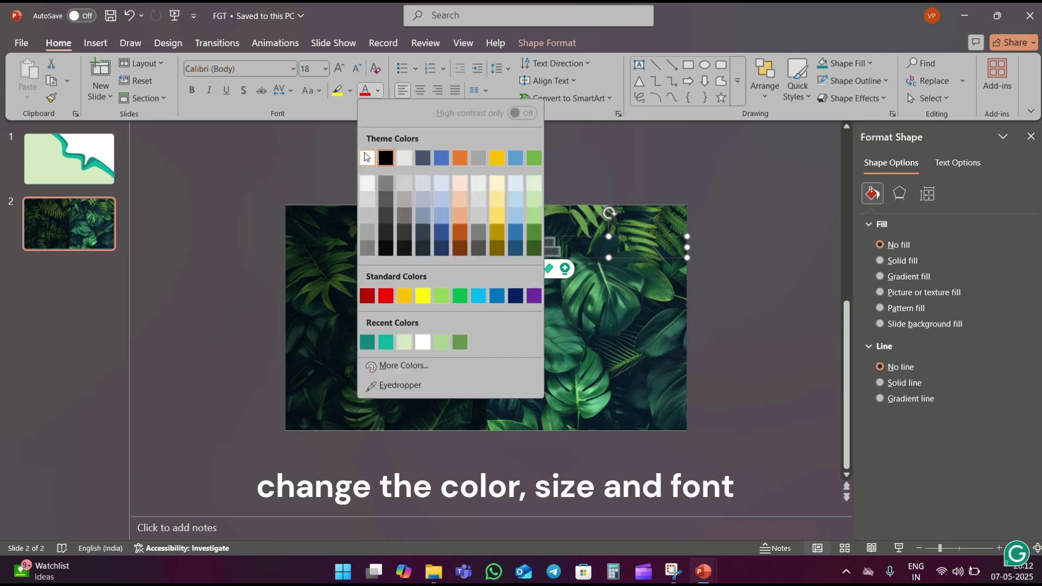
click(369, 156)
click(313, 70)
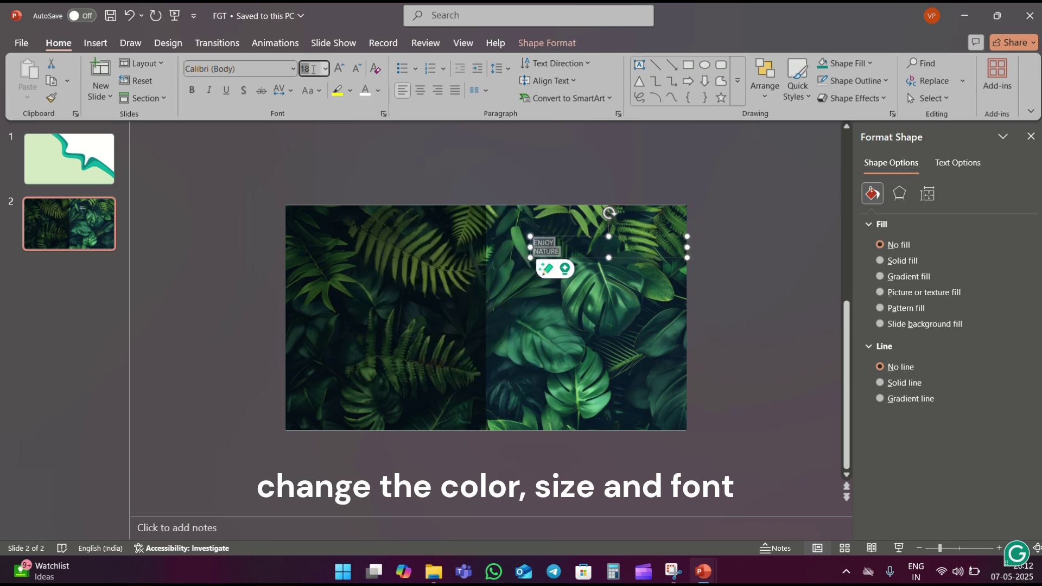
text(66)
click(275, 69)
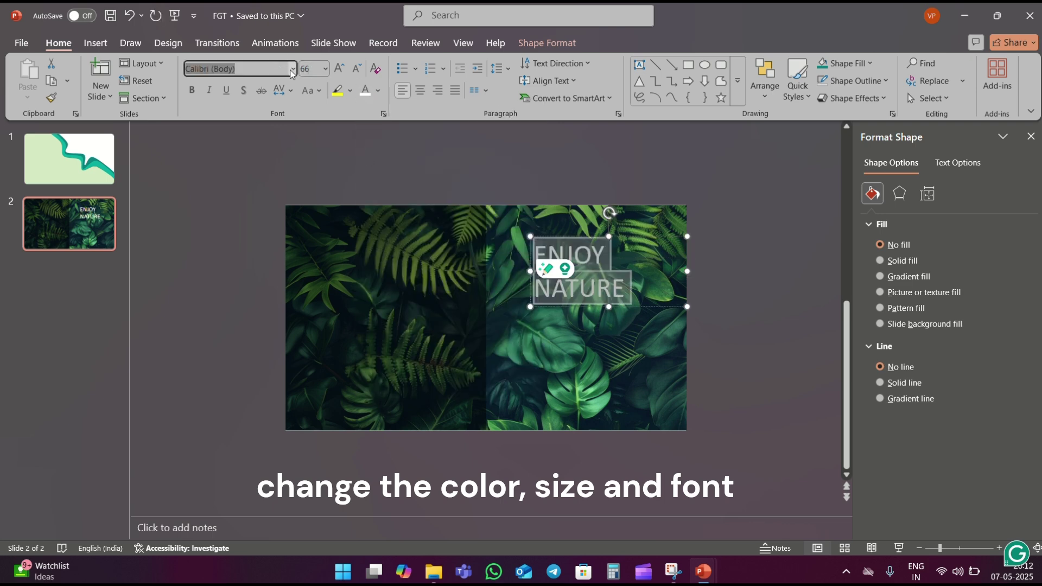
click(292, 71)
scroll(239, 380, down, 10)
click(247, 451)
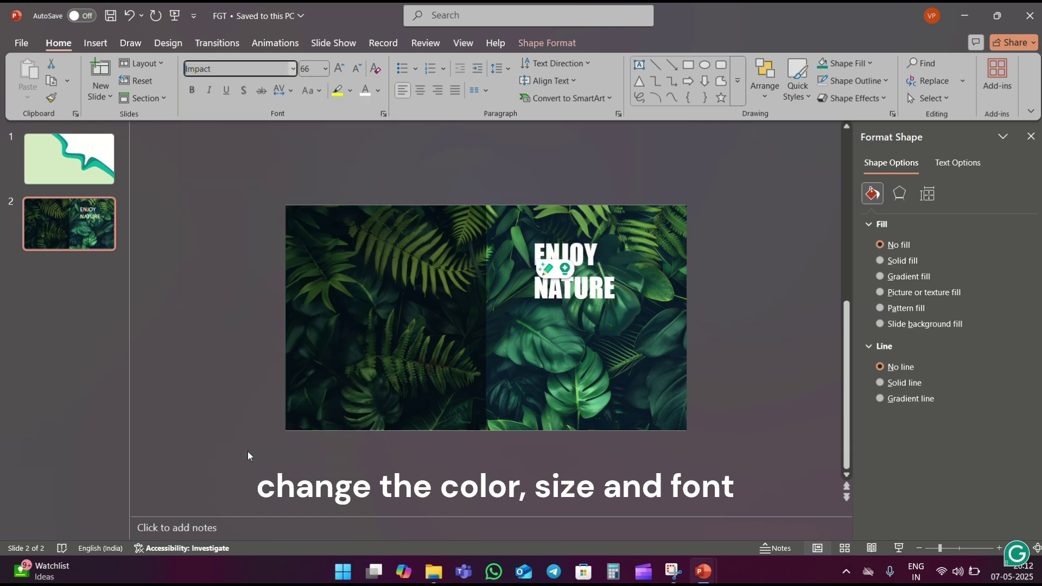
- Move the ENJOY NATURE heading onto the slide's dark left side
click(729, 221)
click(625, 304)
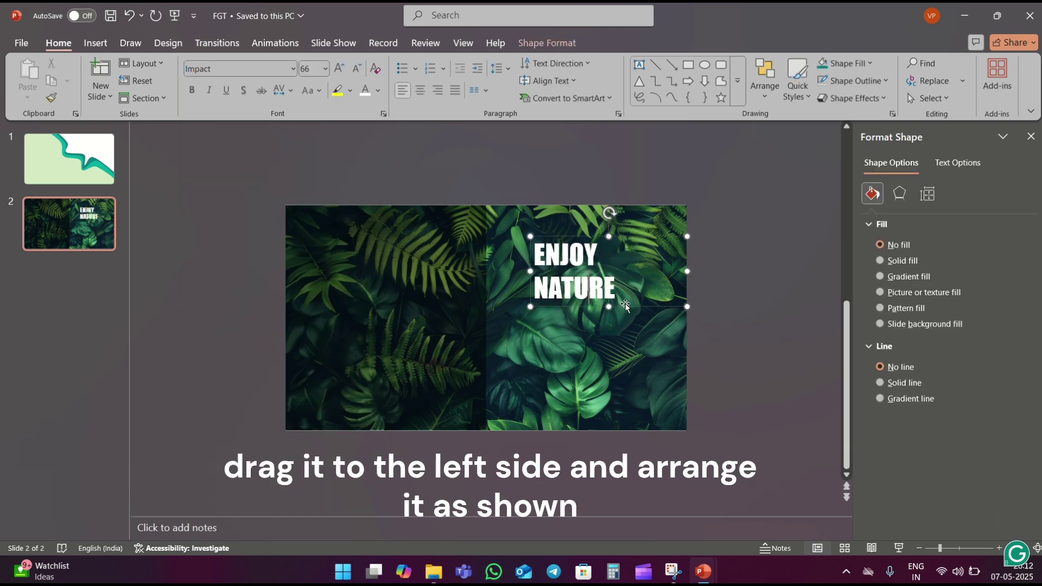
drag(632, 306, 404, 313)
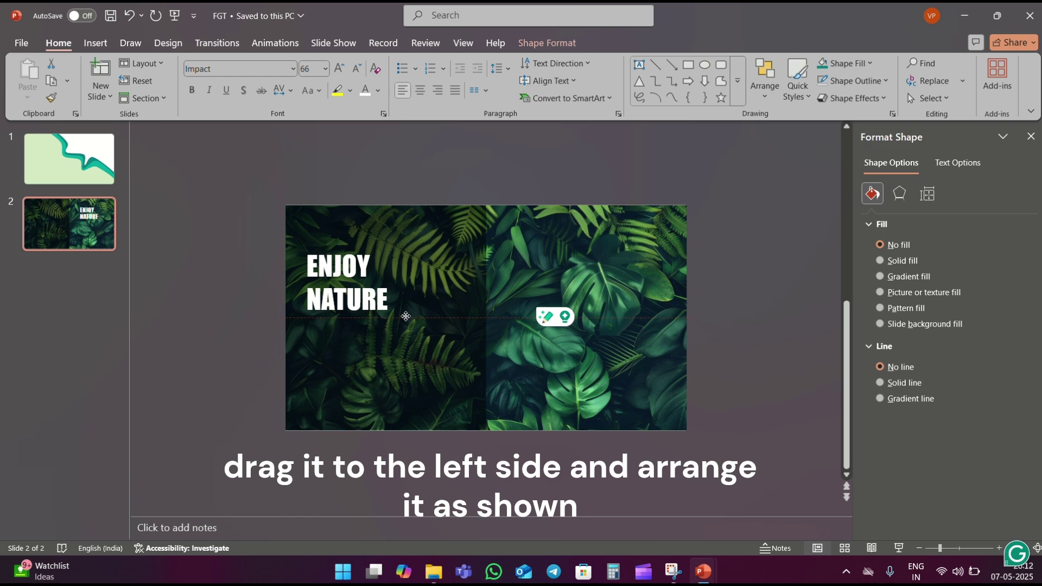
drag(404, 313, 409, 317)
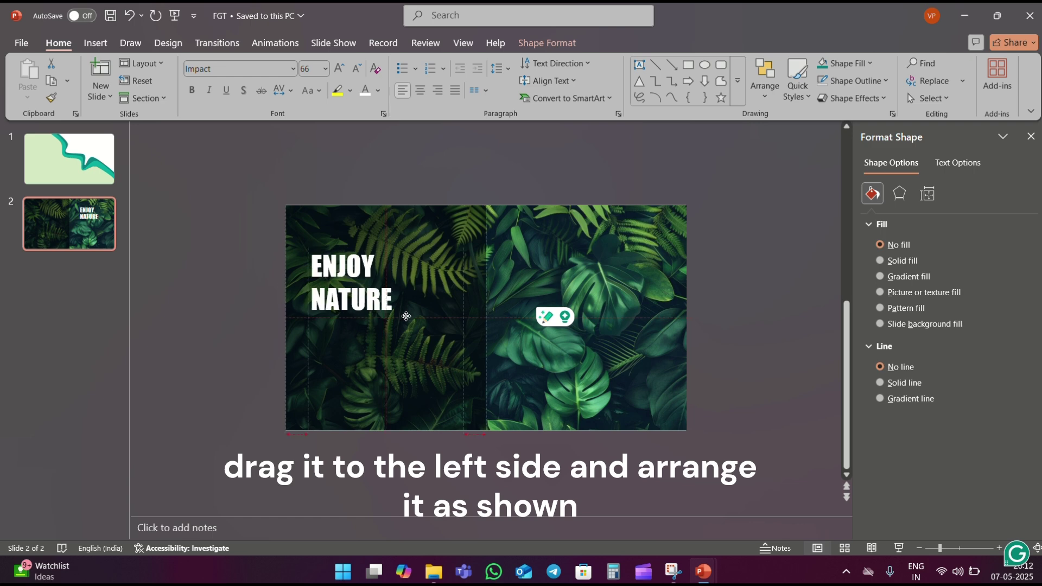
click(169, 210)
- Colour the word ENJOY light green and the word NATURE teal
click(361, 272)
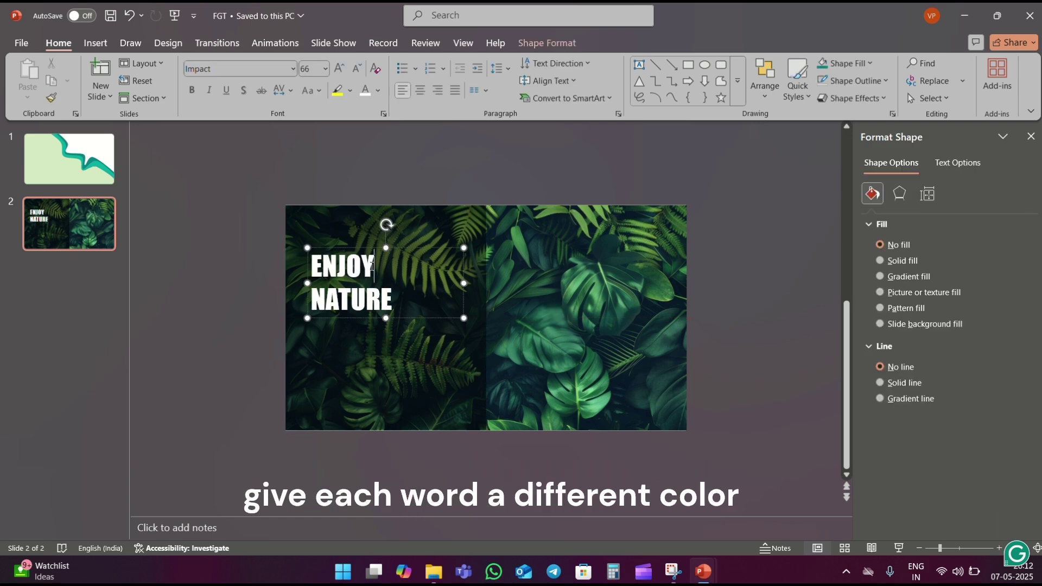
double_click(372, 265)
click(378, 91)
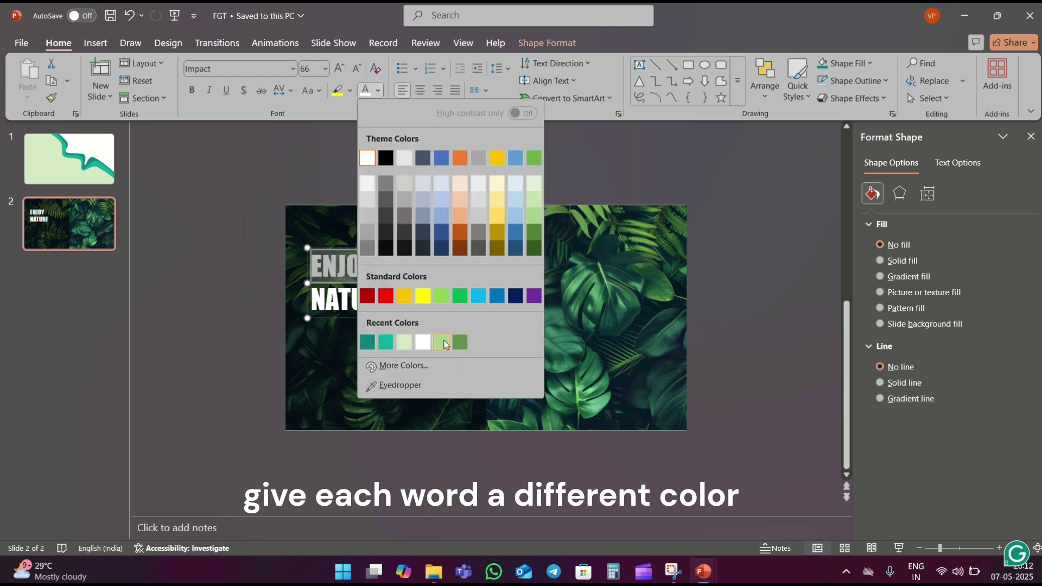
click(443, 342)
click(392, 269)
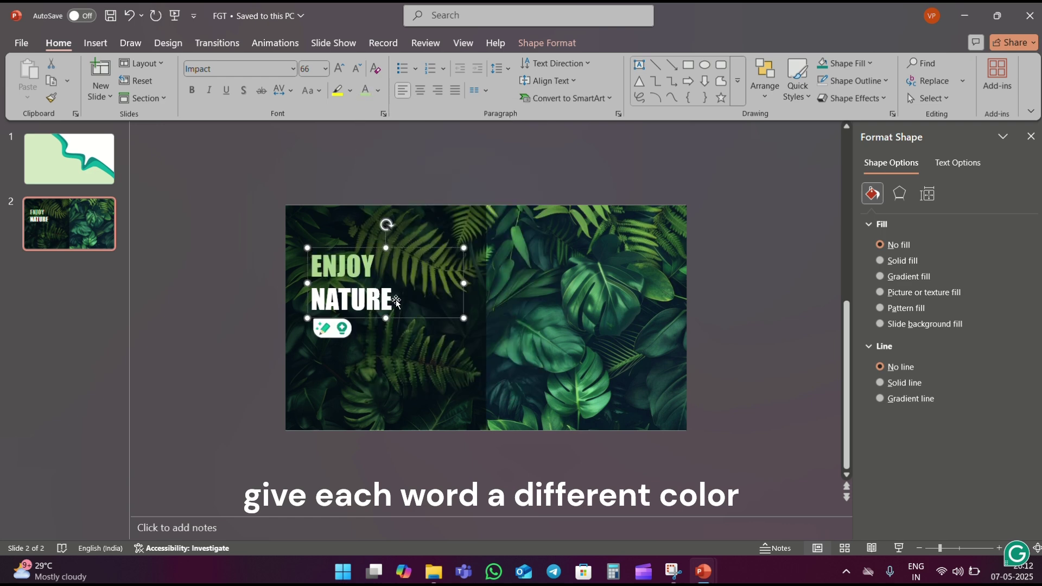
double_click(390, 297)
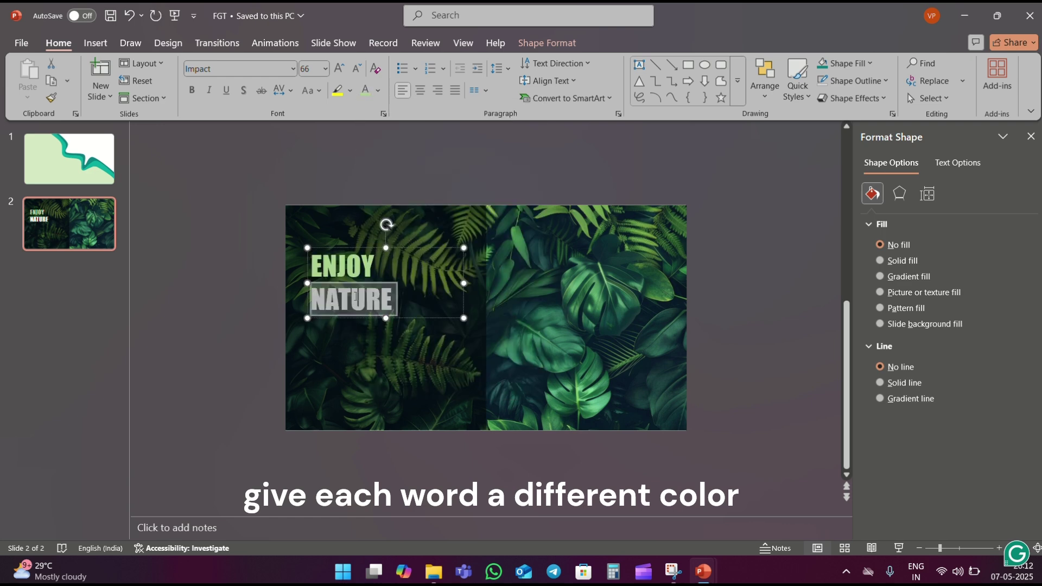
click(381, 93)
click(404, 342)
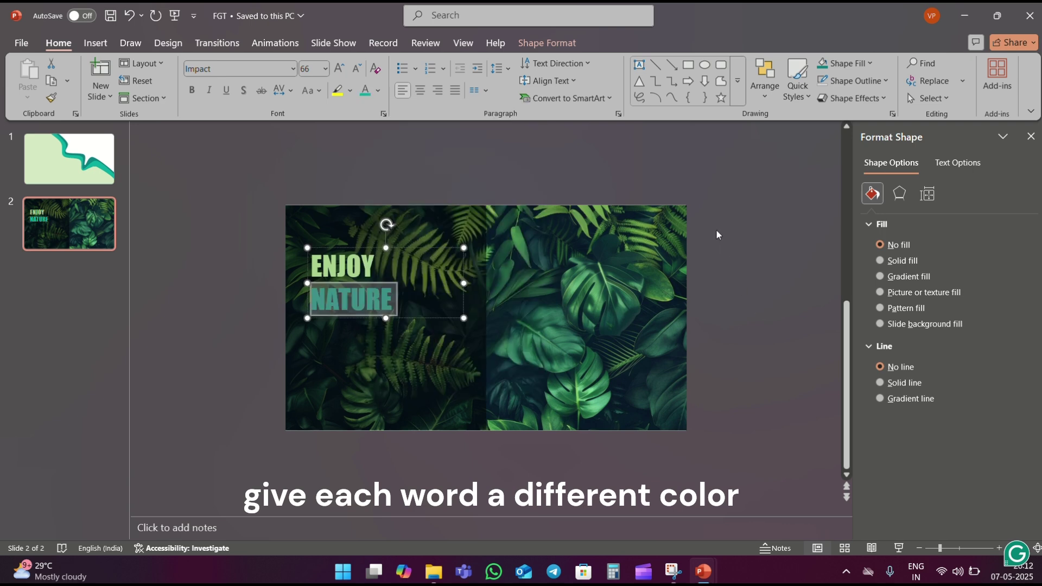
click(716, 229)
- Draw a light green 3 pt horizontal line and position it just below NATURE
click(656, 64)
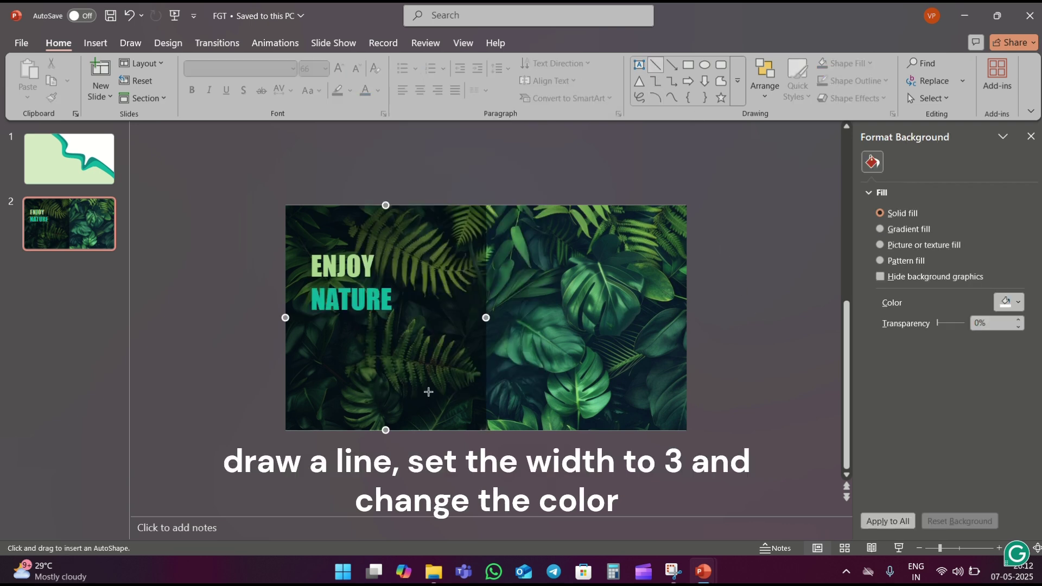
drag(323, 332, 414, 332)
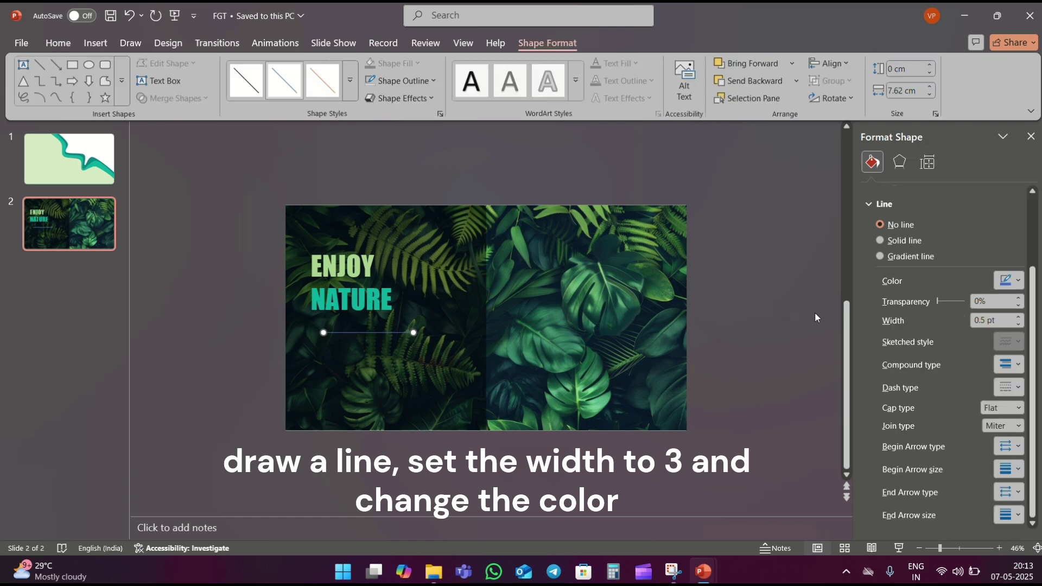
triple_click(1000, 319)
text(3)
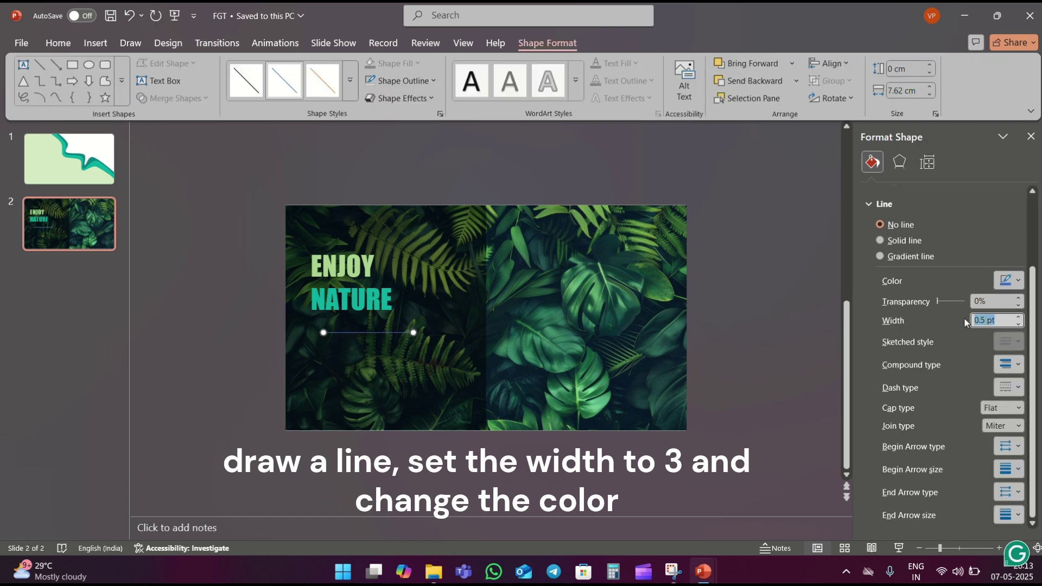
click(1005, 283)
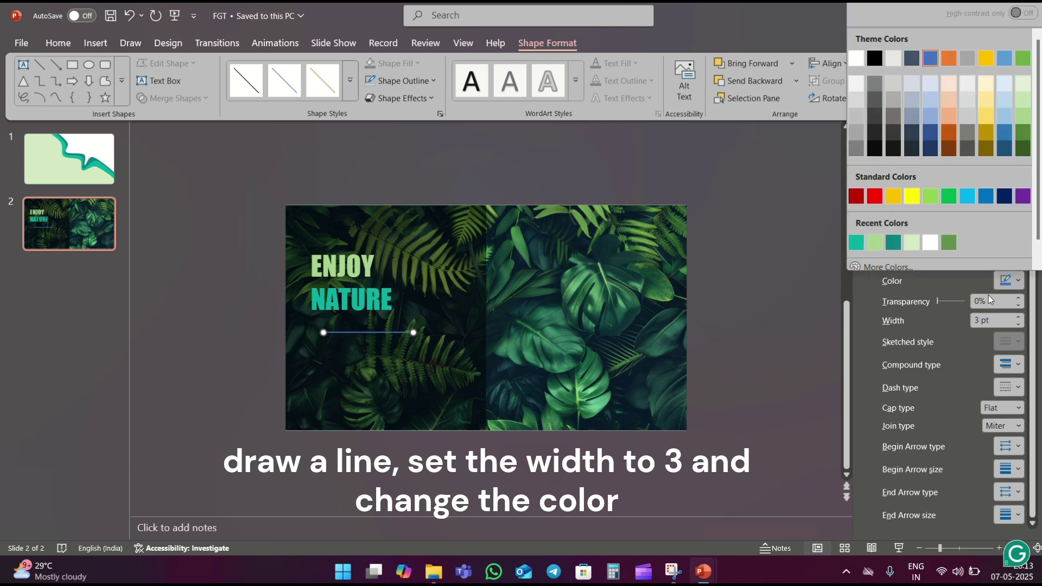
click(874, 243)
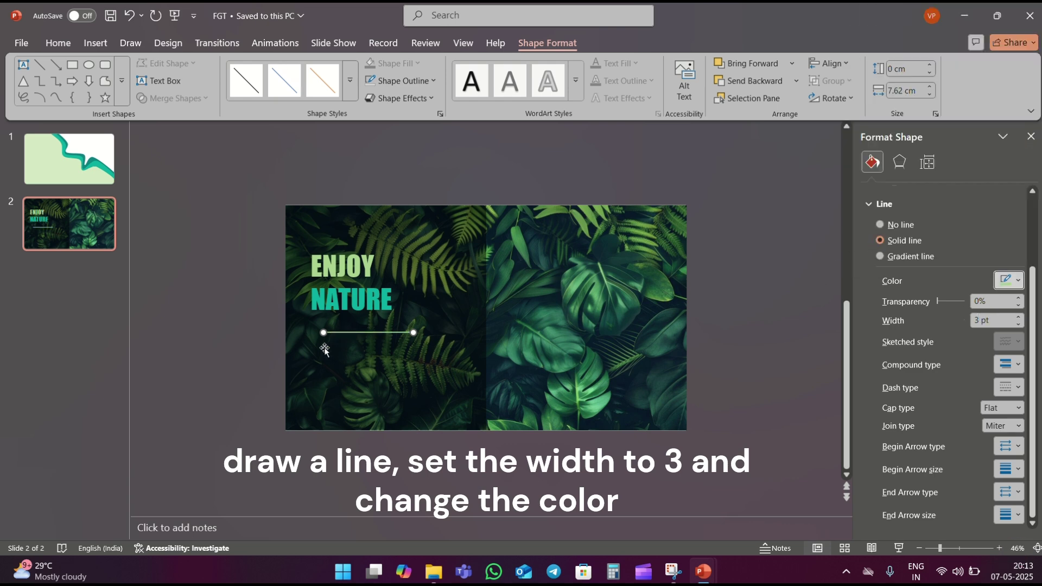
drag(394, 334, 383, 324)
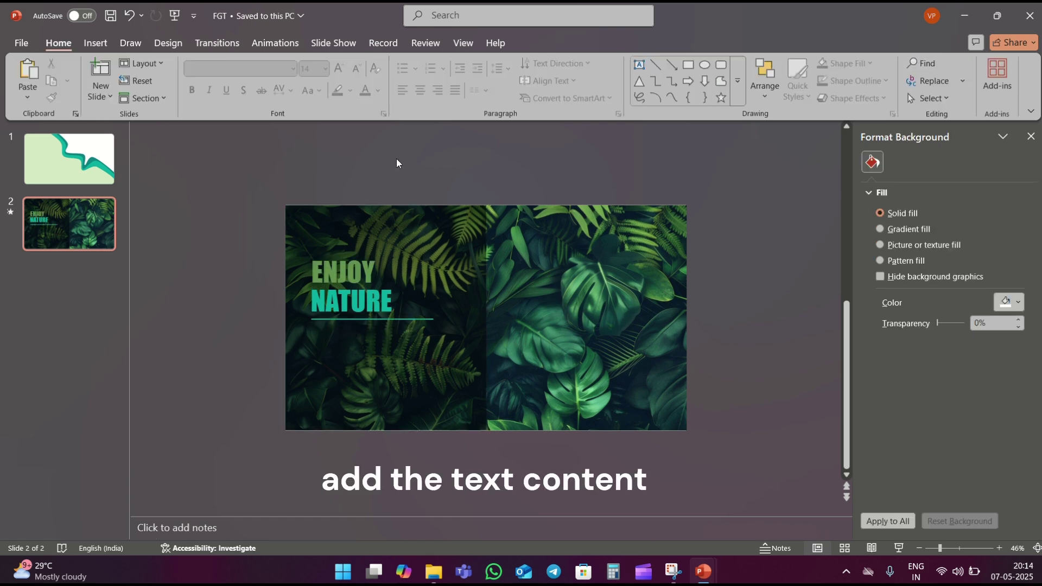
- Paste the body paragraph under the heading and add a small, well-rounded blue rectangle
key(ctrl+v)
click(460, 157)
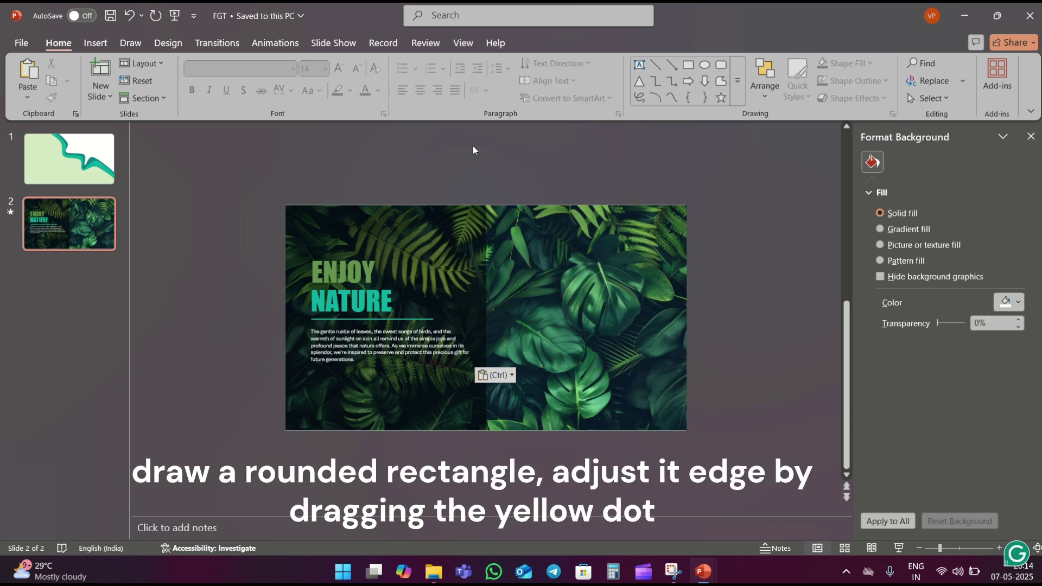
click(720, 65)
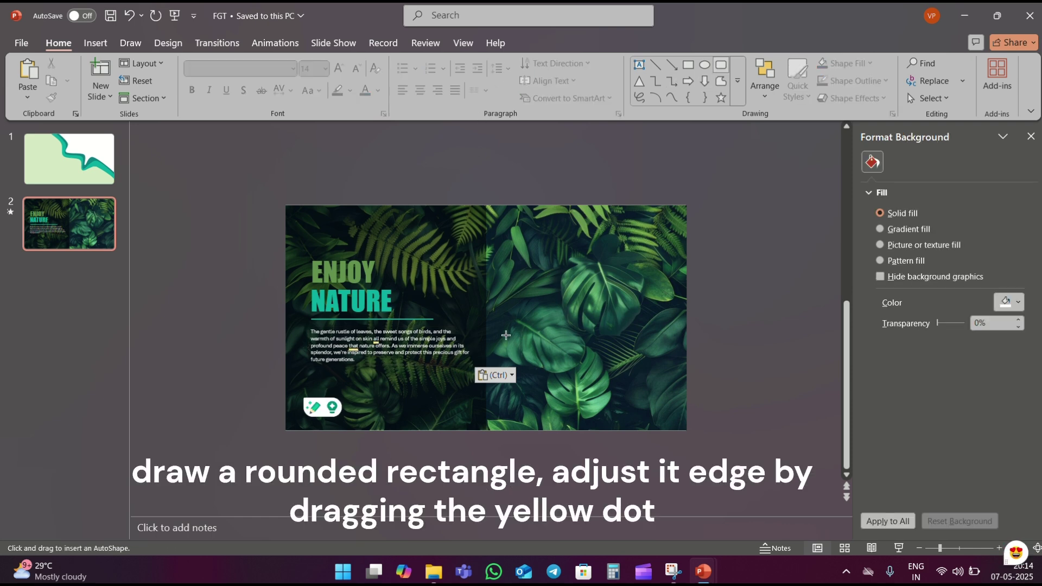
drag(533, 314, 596, 337)
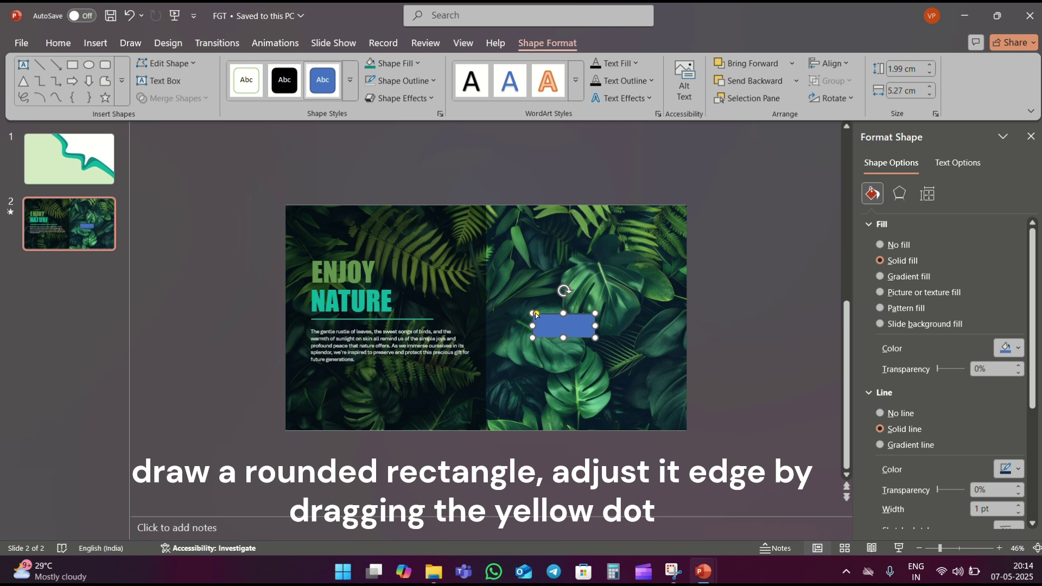
drag(535, 313, 544, 313)
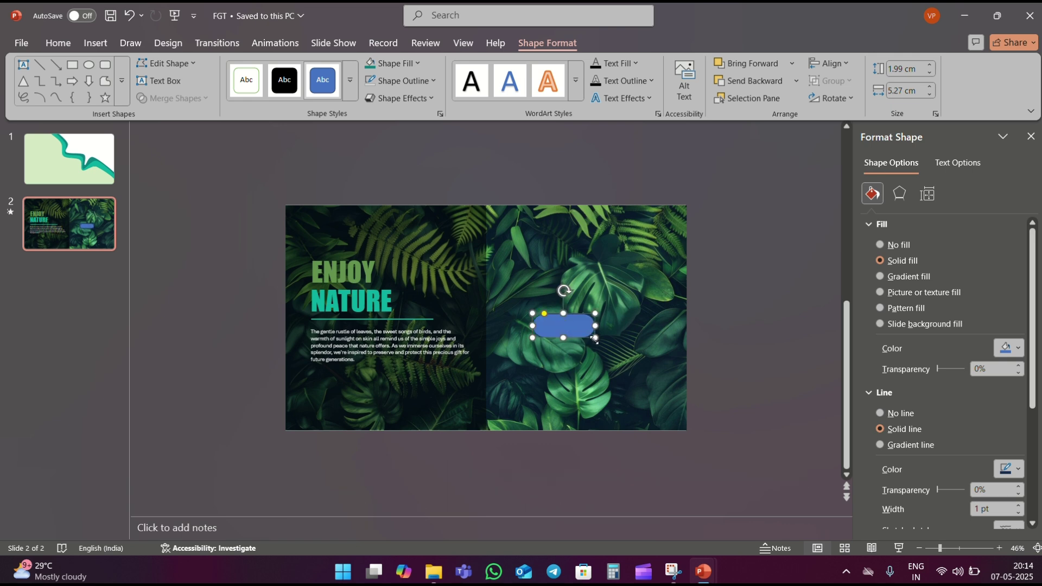
mouse_move(595, 338)
mouse_down()
mouse_move(569, 327)
mouse_move(553, 371)
mouse_up()
- Give the small rectangle no outline and a teal fill, placed below the paragraph
click(412, 80)
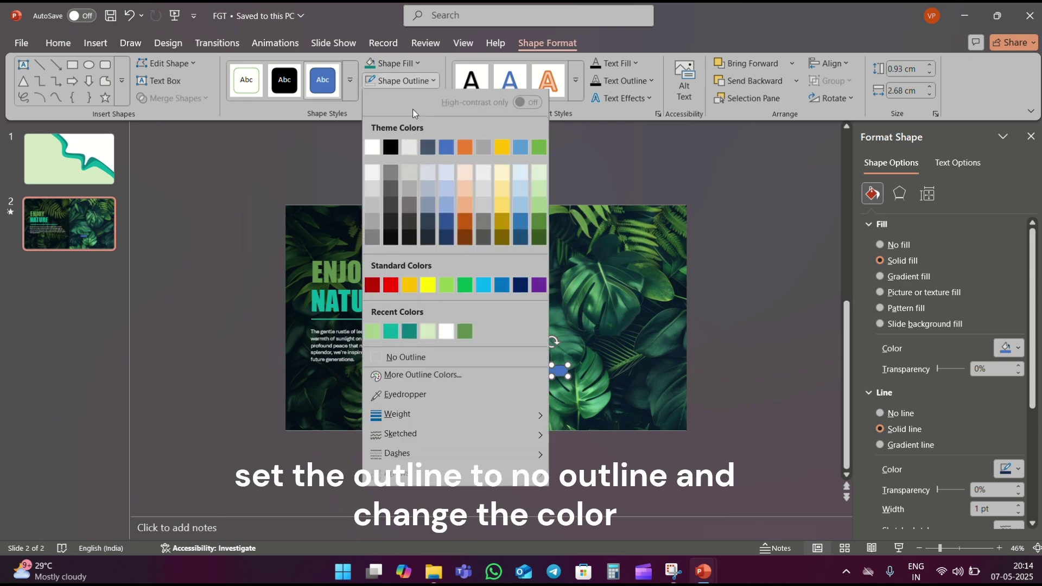
click(405, 357)
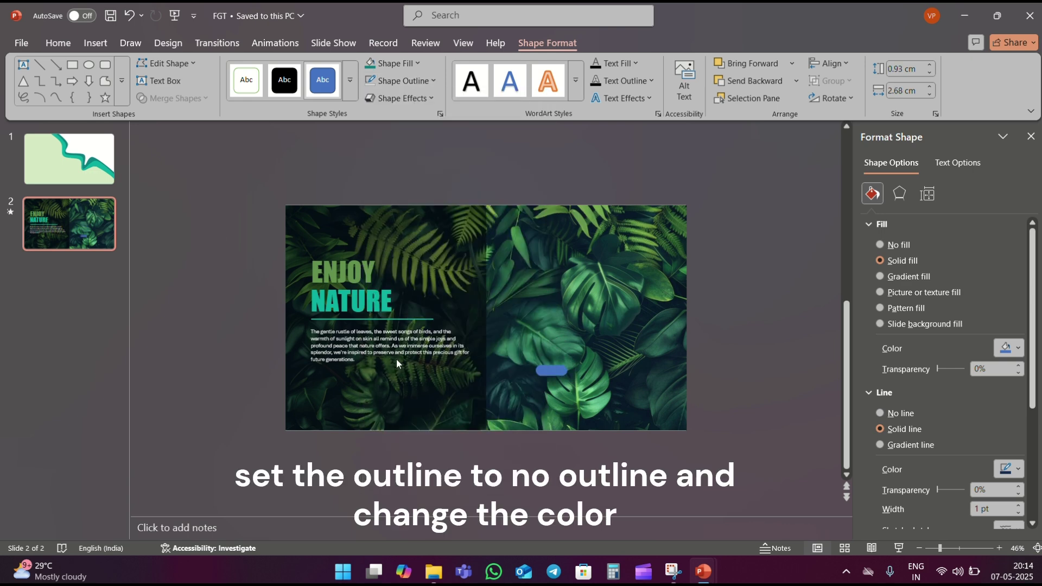
click(395, 63)
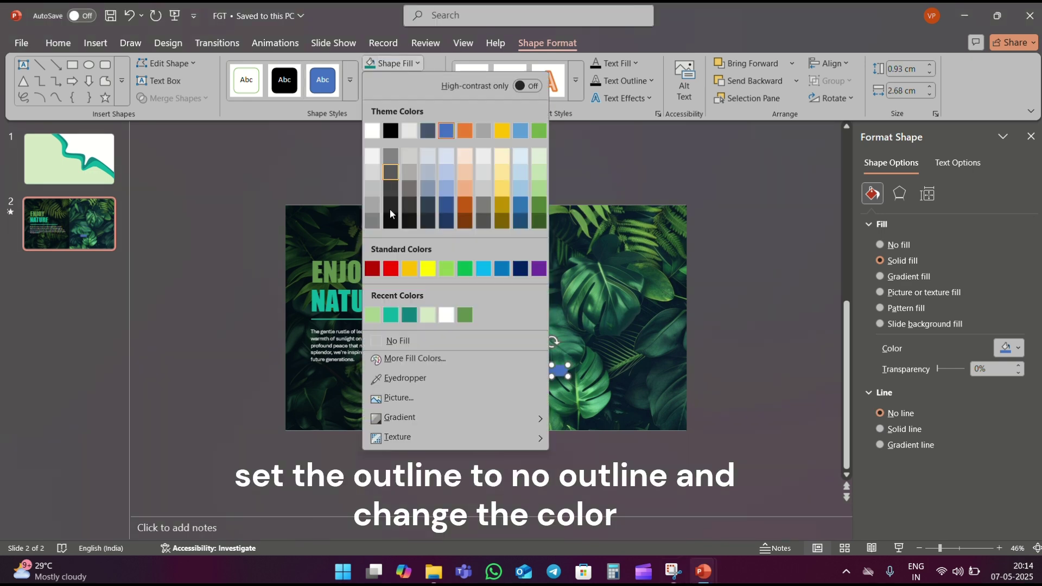
click(390, 315)
drag(564, 373, 337, 378)
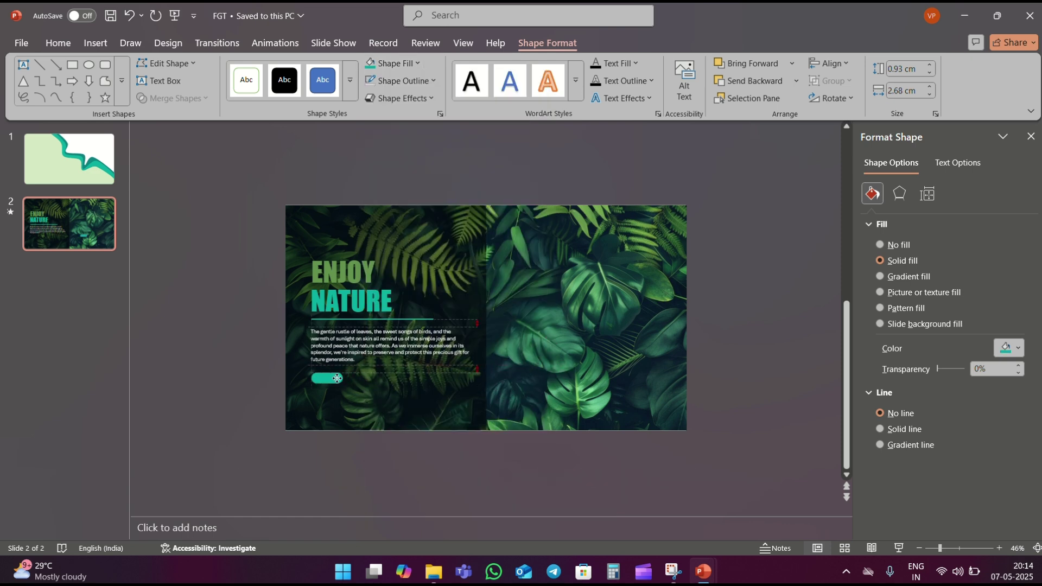
- Label the teal button LEARN MORE in 9 pt text
click(23, 65)
key(Escape)
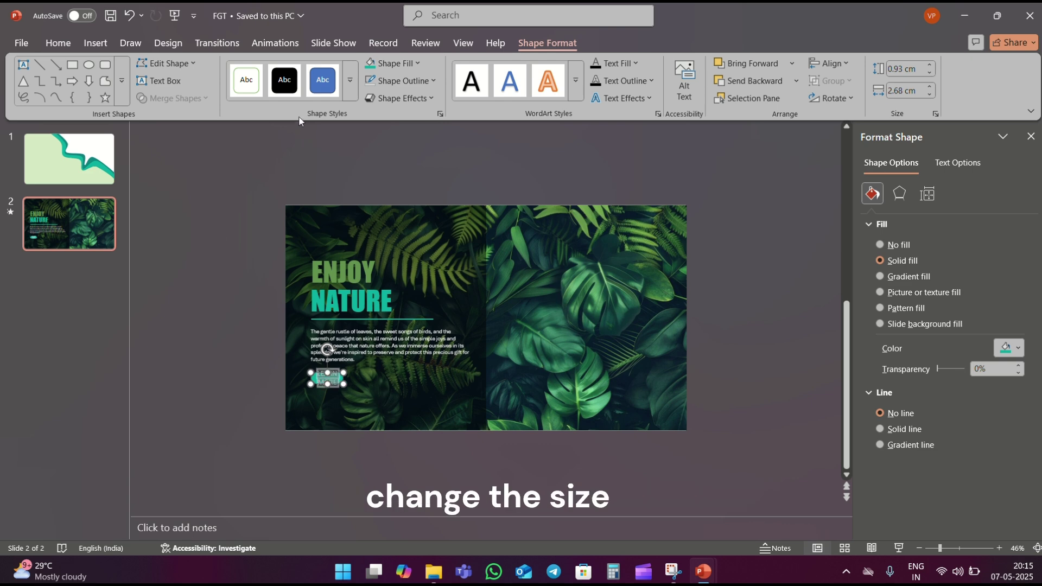
click(59, 44)
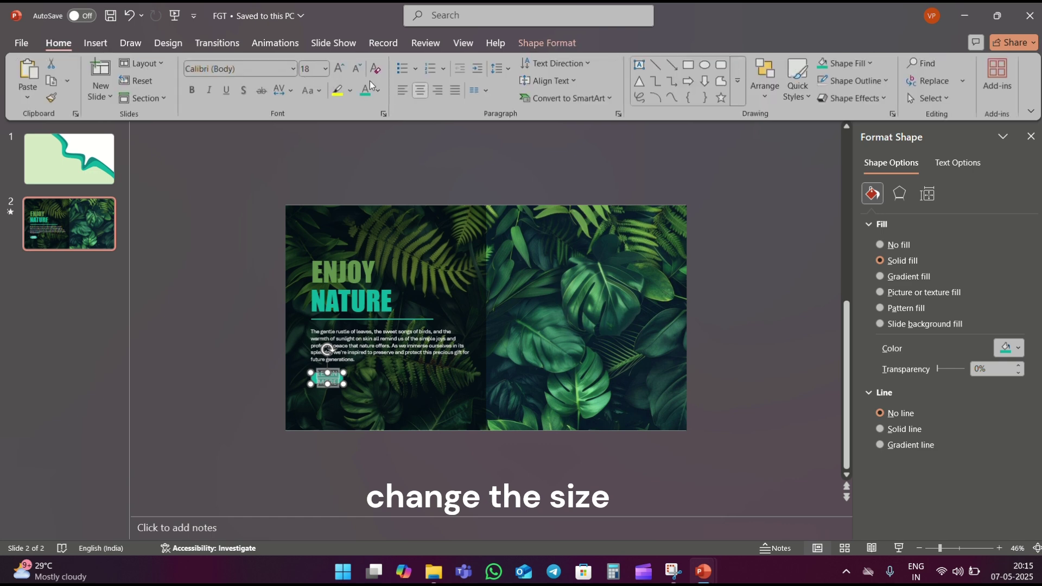
click(325, 69)
click(312, 104)
- Duplicate slide 2 to create slide 3
click(53, 227)
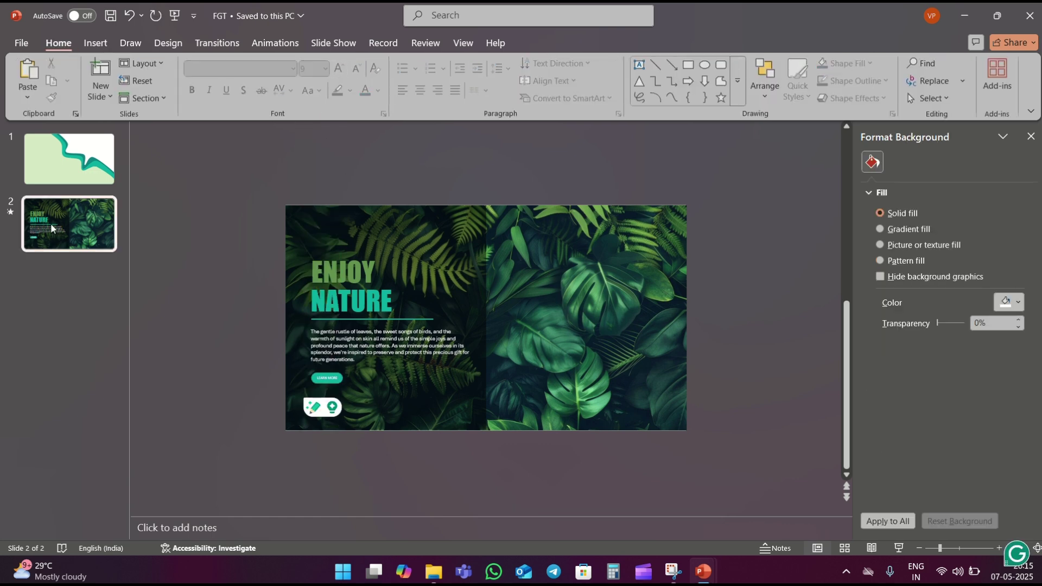
right_click(54, 227)
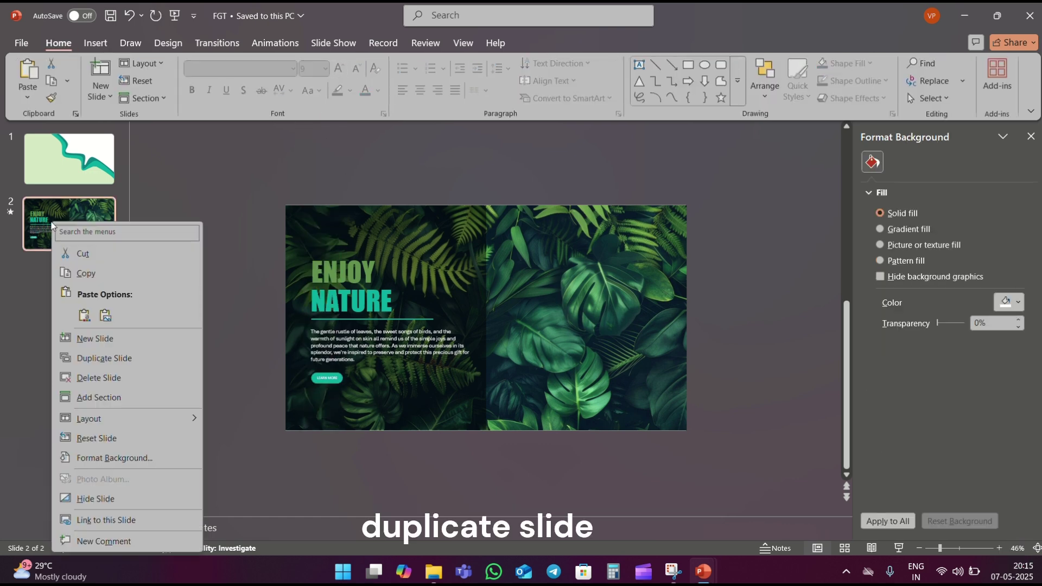
click(105, 359)
- Move slide 3's dark panel, headings, paragraph and LEARN MORE button past the right edge
click(343, 265)
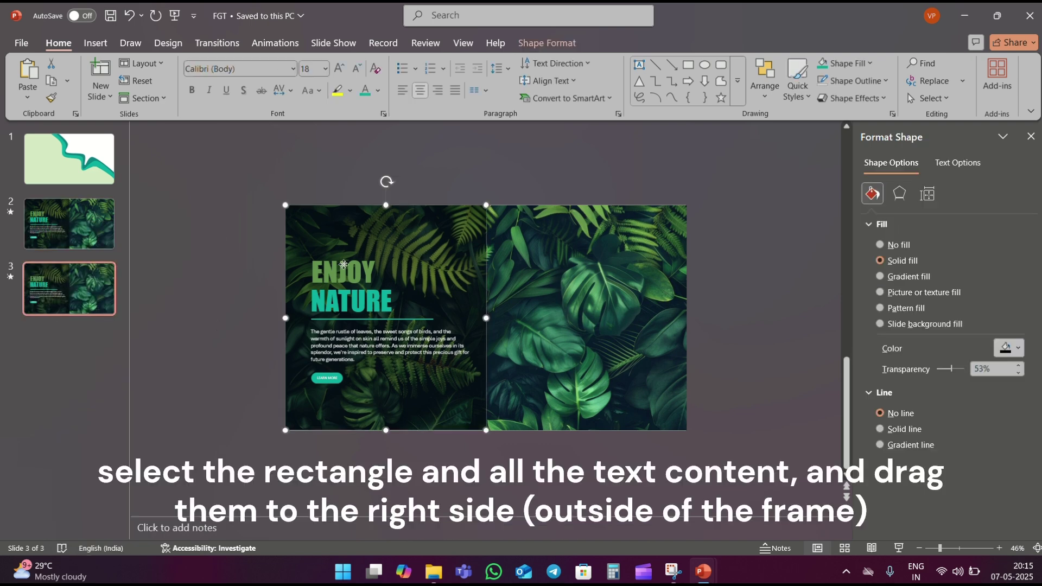
shift+click(343, 264)
shift+click(421, 317)
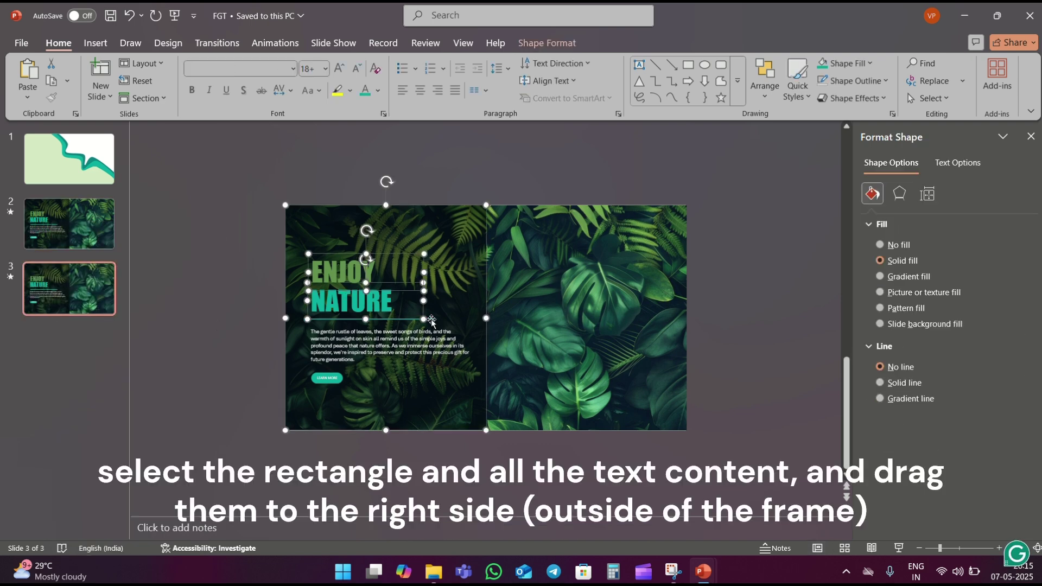
shift+click(418, 345)
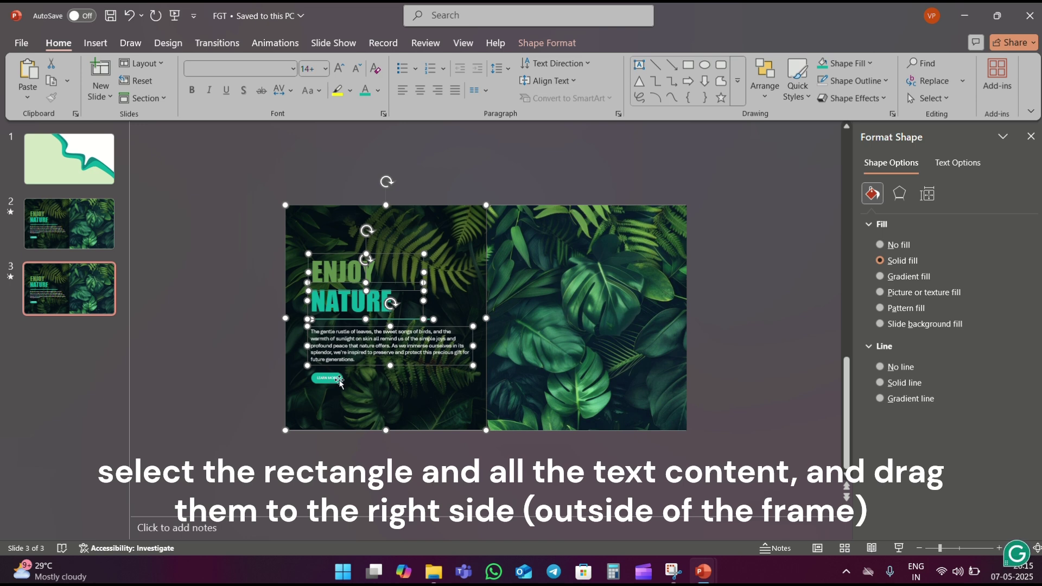
shift+click(336, 379)
drag(408, 239, 674, 239)
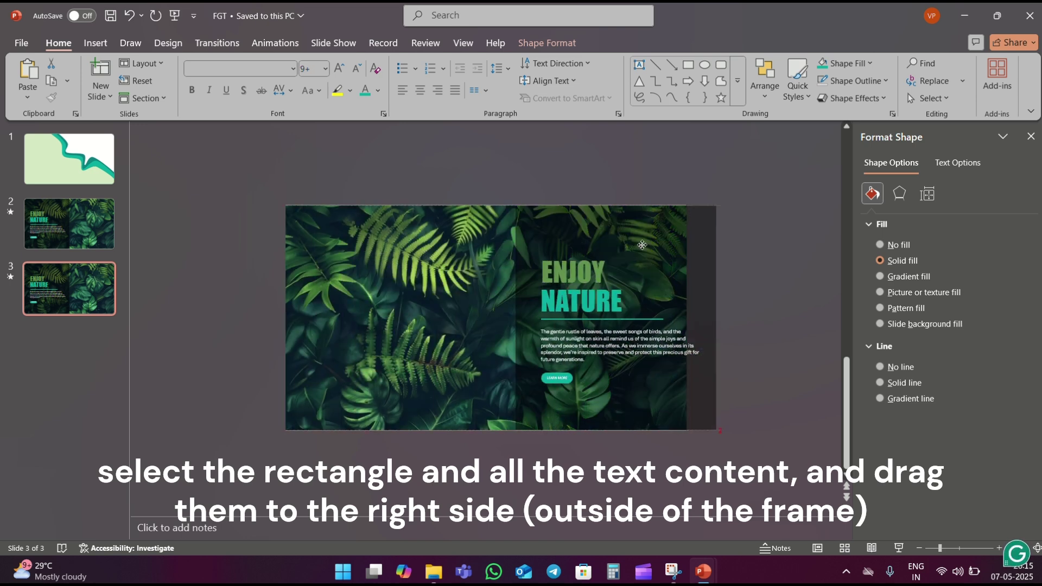
drag(602, 238, 723, 233)
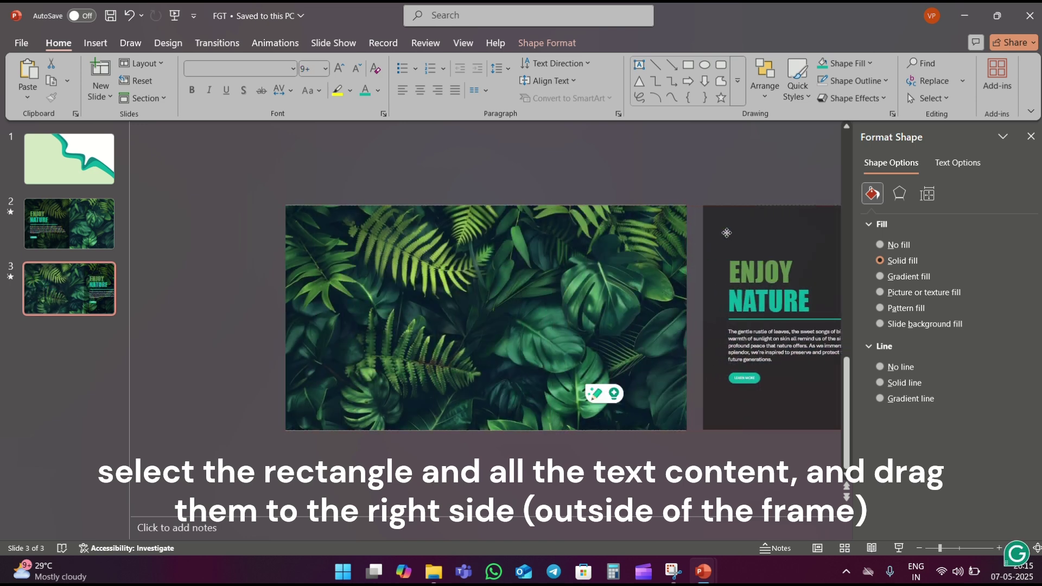
click(459, 456)
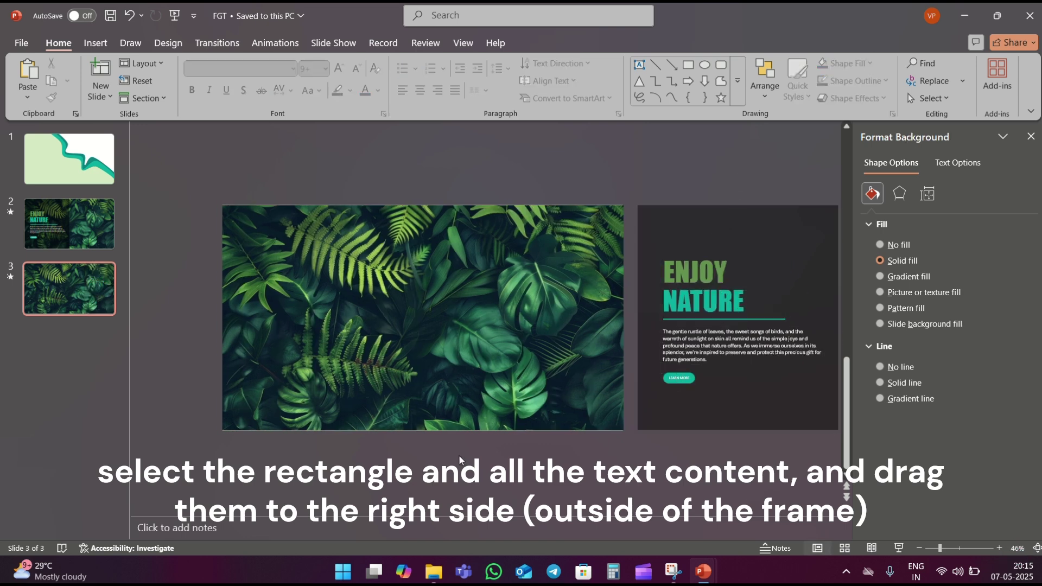
click(54, 165)
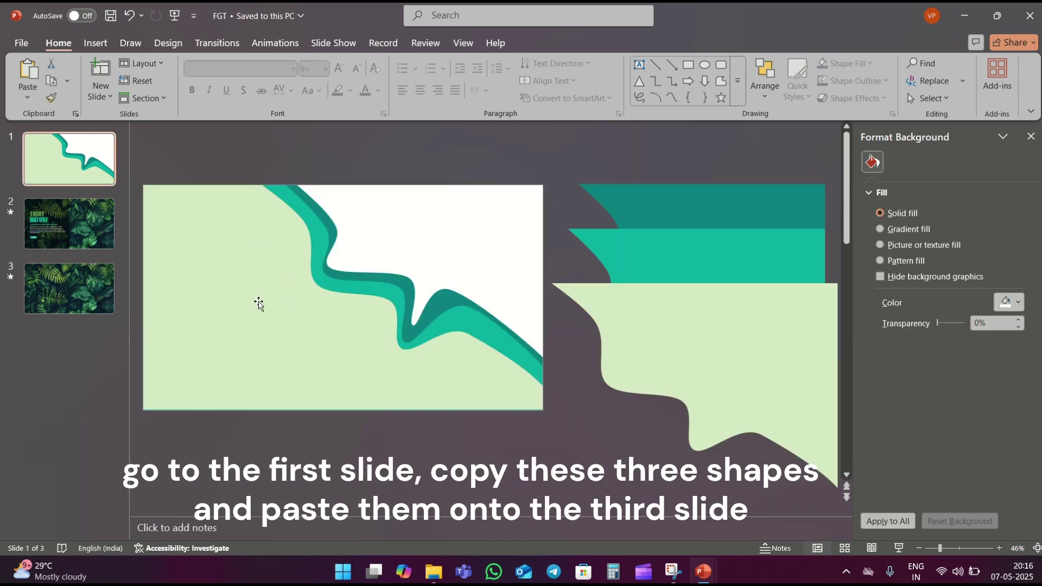
- Paste slide 1's wavy shapes onto slide 3, then the Nature's Beauty title and body text
click(441, 300)
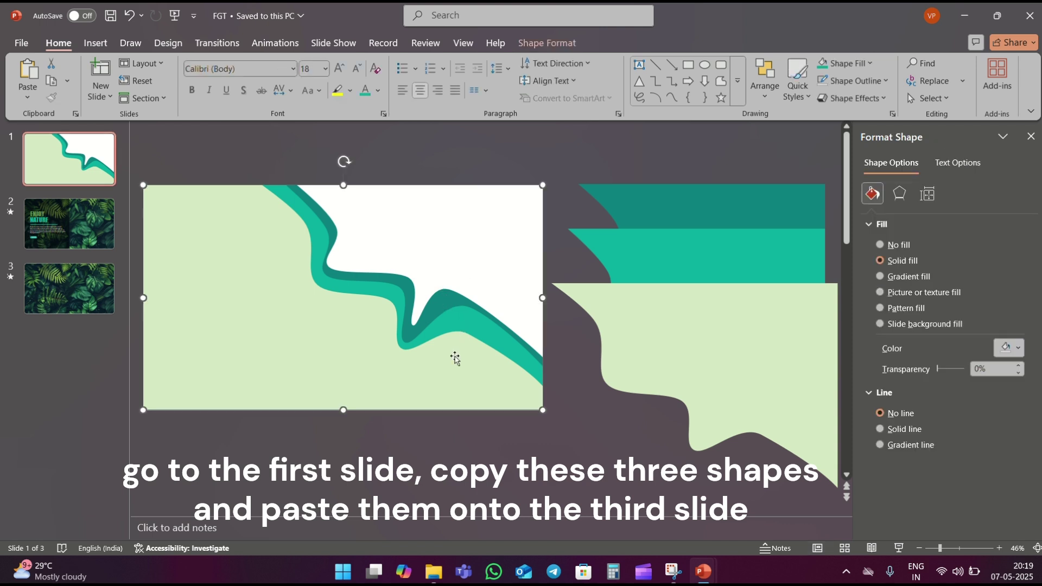
click(76, 299)
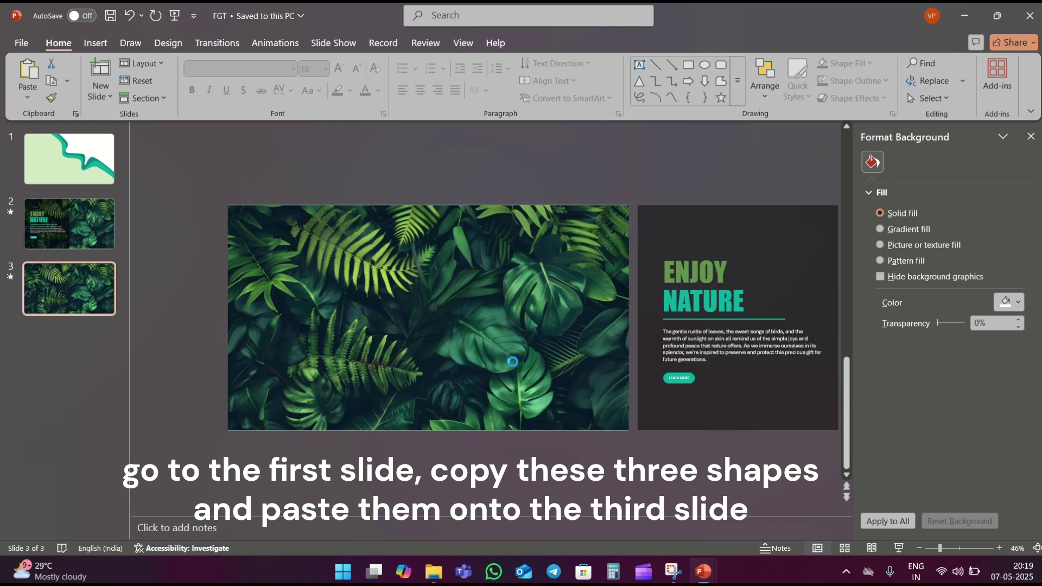
key(ctrl+v)
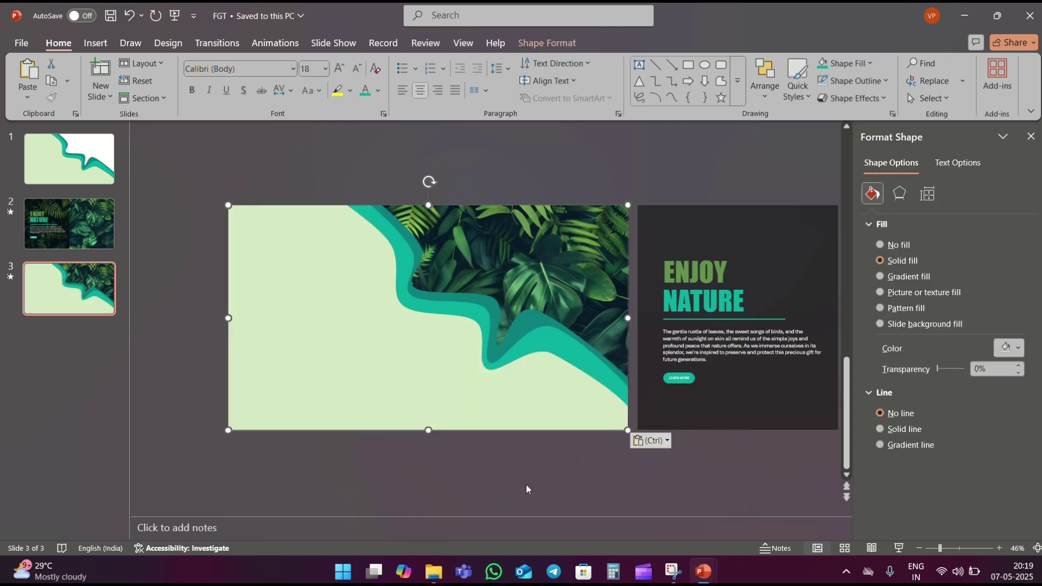
click(526, 489)
key(ctrl+v)
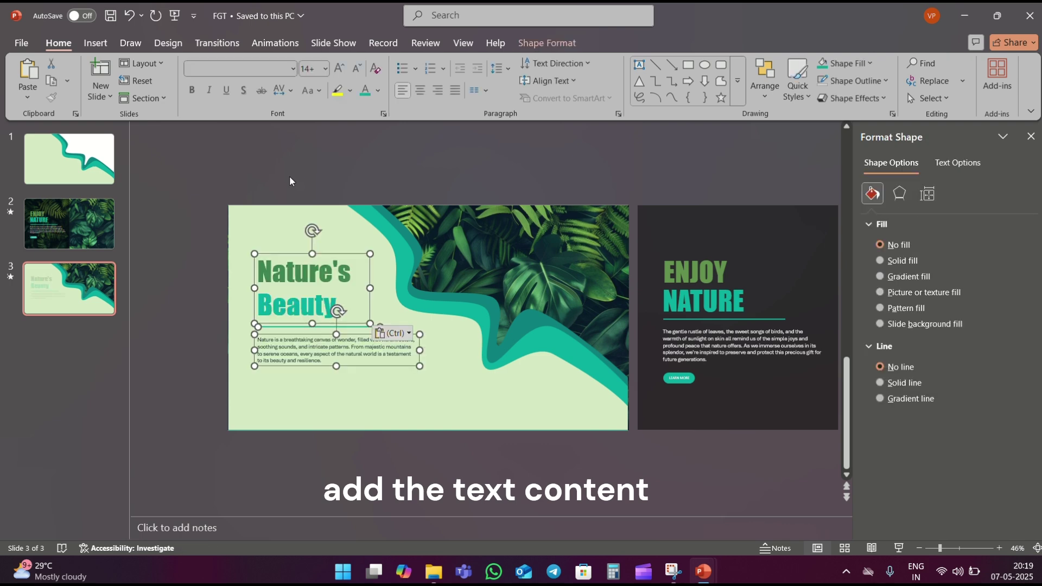
click(357, 465)
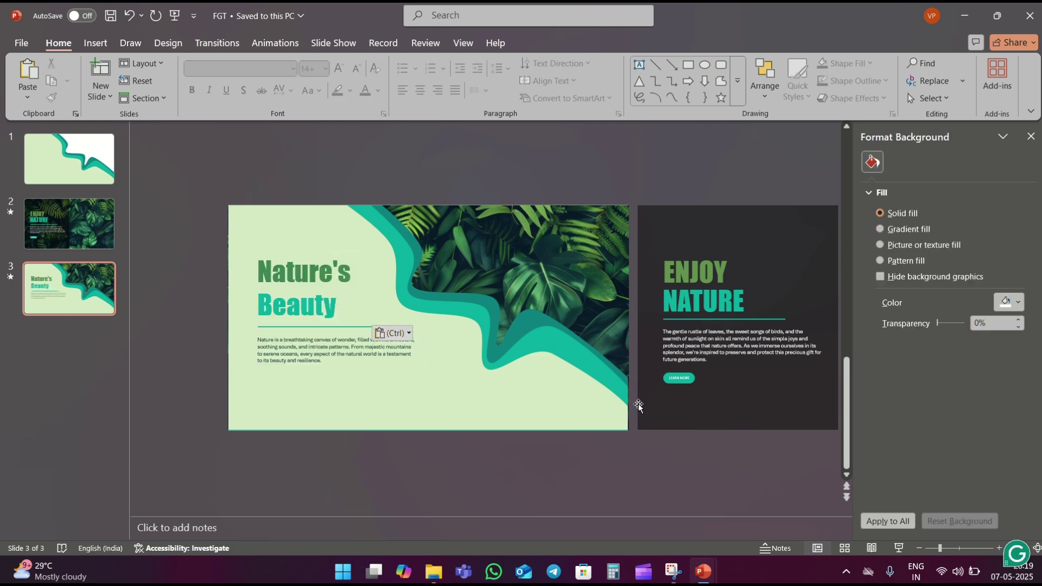
click(675, 380)
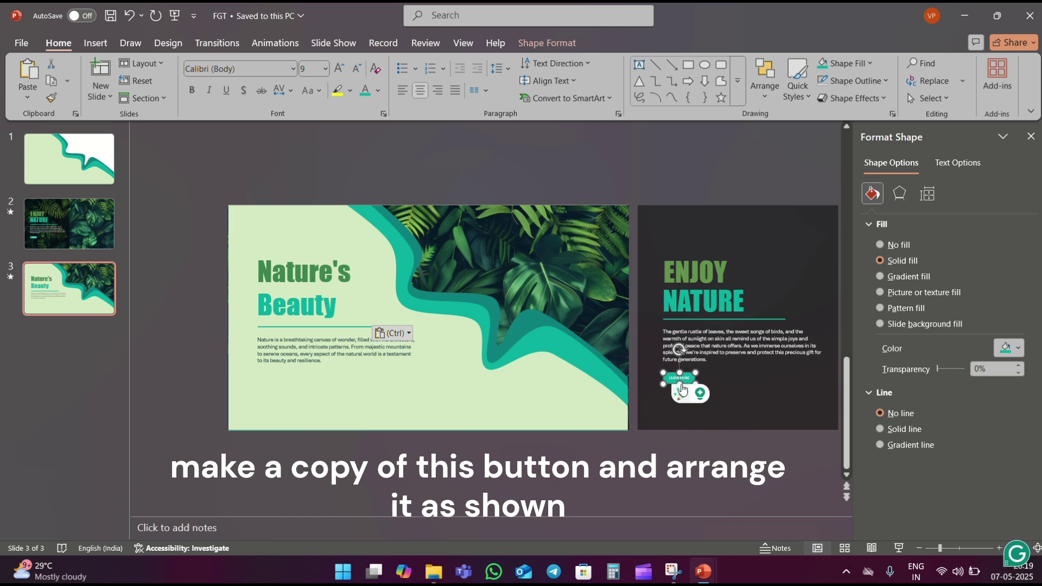
- Copy the LEARN MORE button under the Nature's Beauty paragraph and relabel the copy NEXT
key(ctrl+c)
key(ctrl+v)
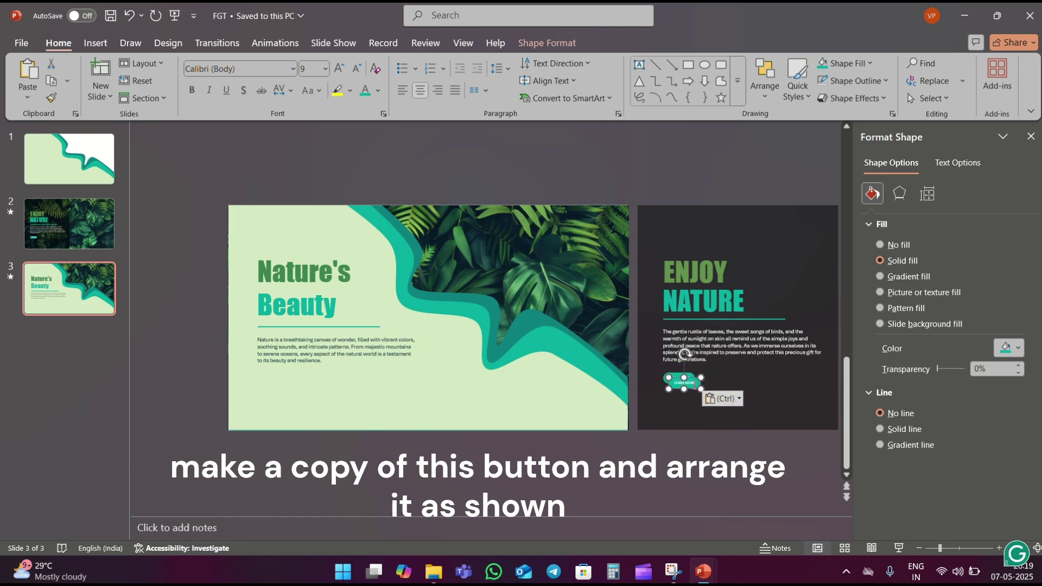
drag(692, 386, 278, 383)
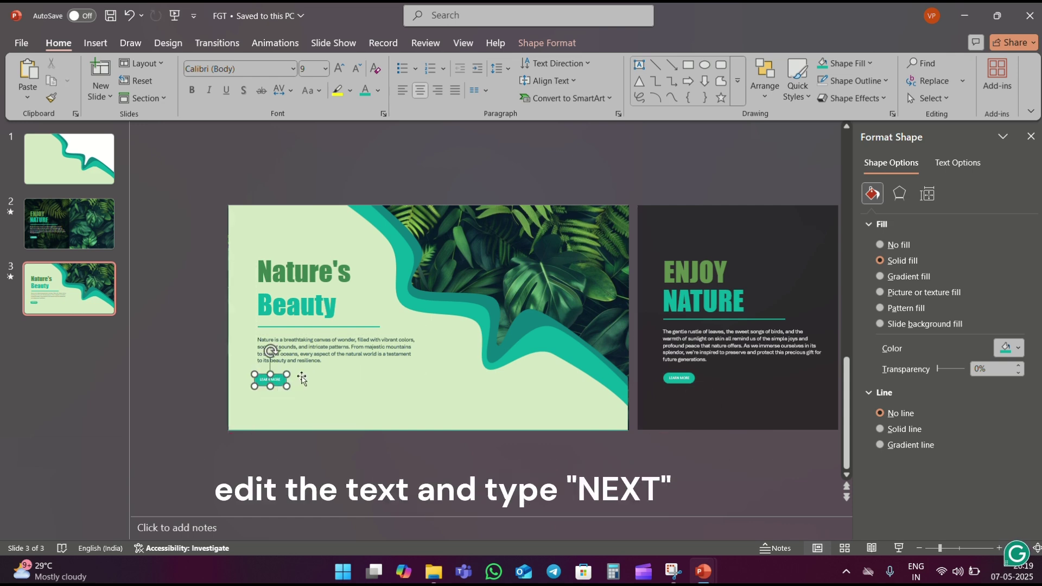
key(F2)
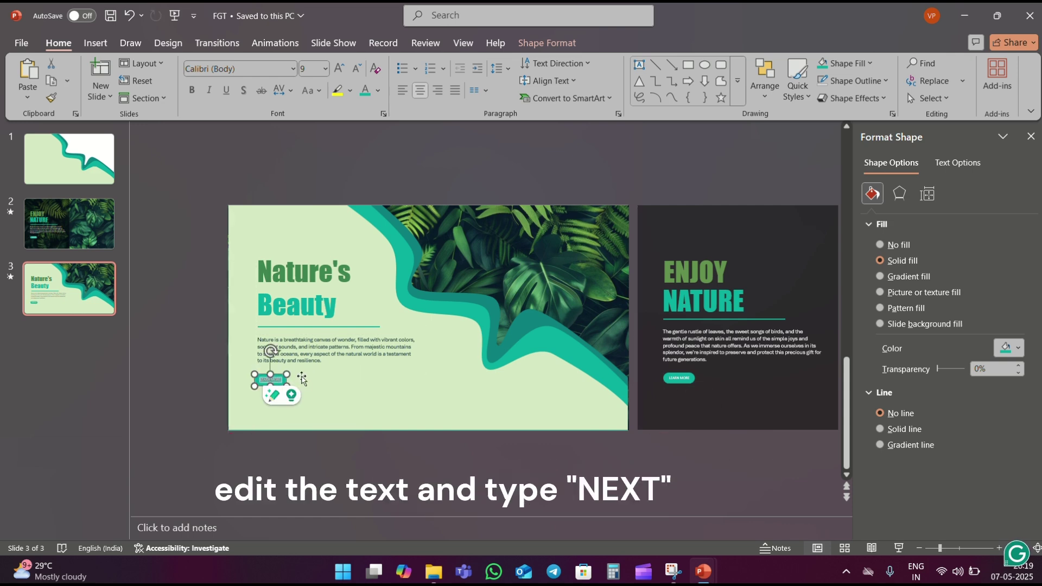
text(NEXT)
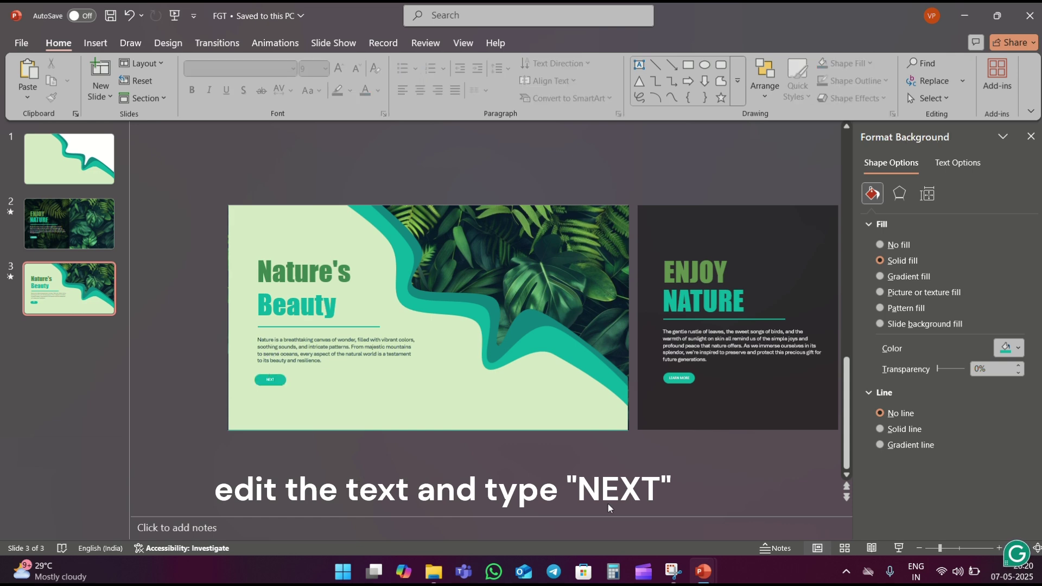
click(407, 483)
click(944, 549)
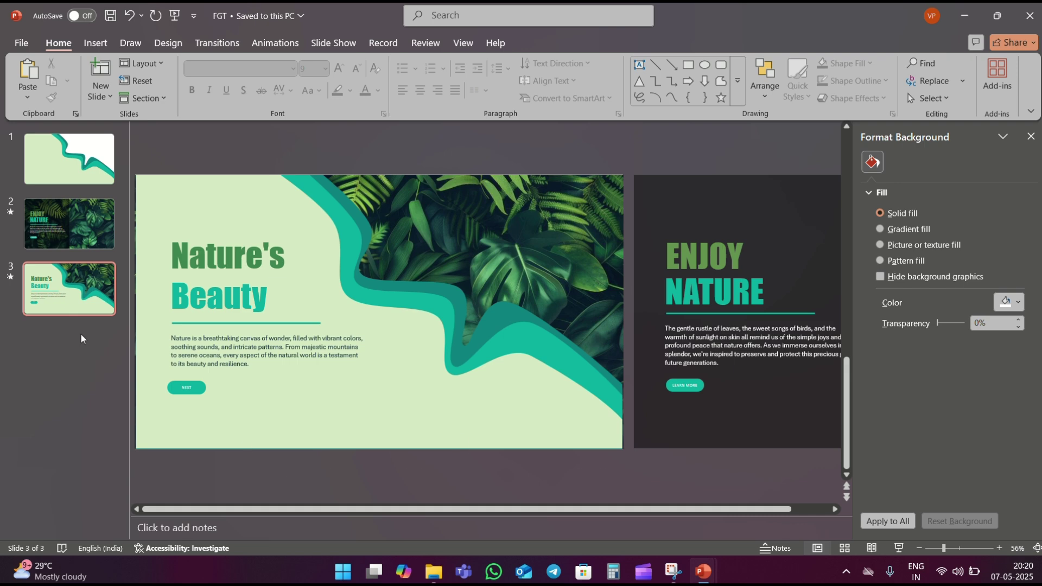
- Paste slide 1's large light green wave onto slide 3, just past its top-right corner
click(80, 142)
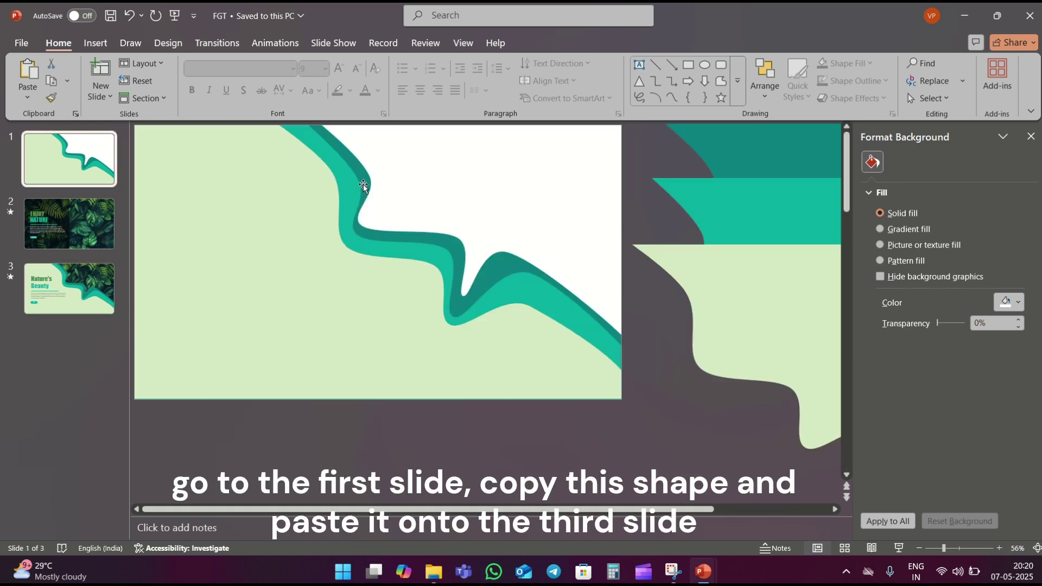
click(771, 319)
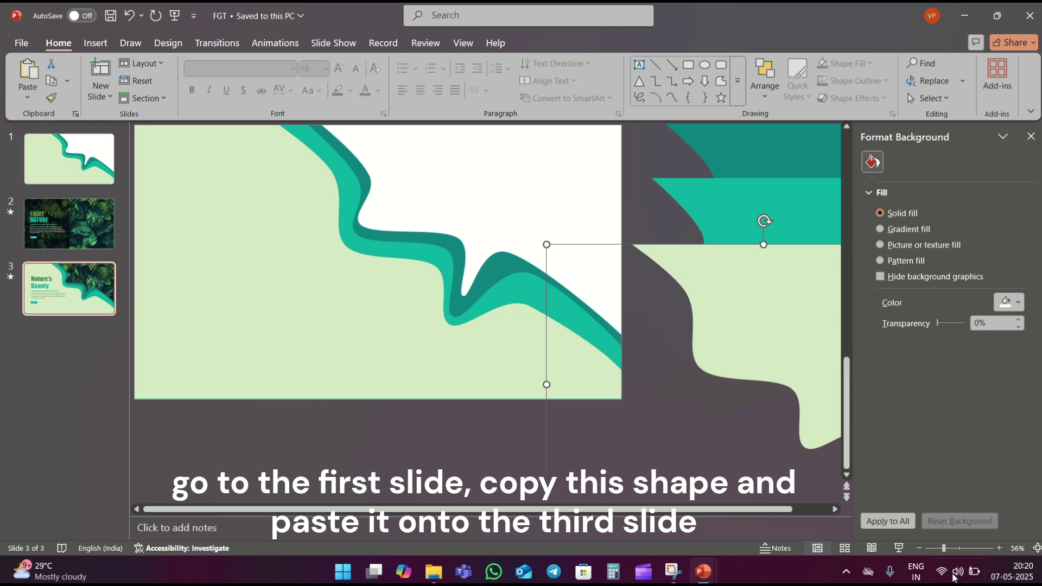
drag(942, 549, 937, 549)
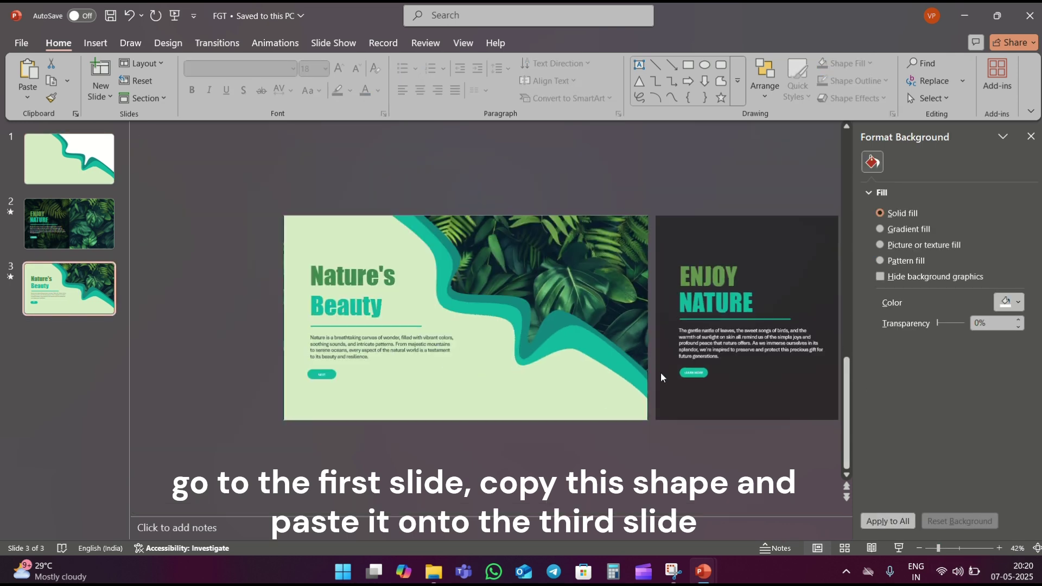
key(ctrl+v)
drag(770, 403, 675, 210)
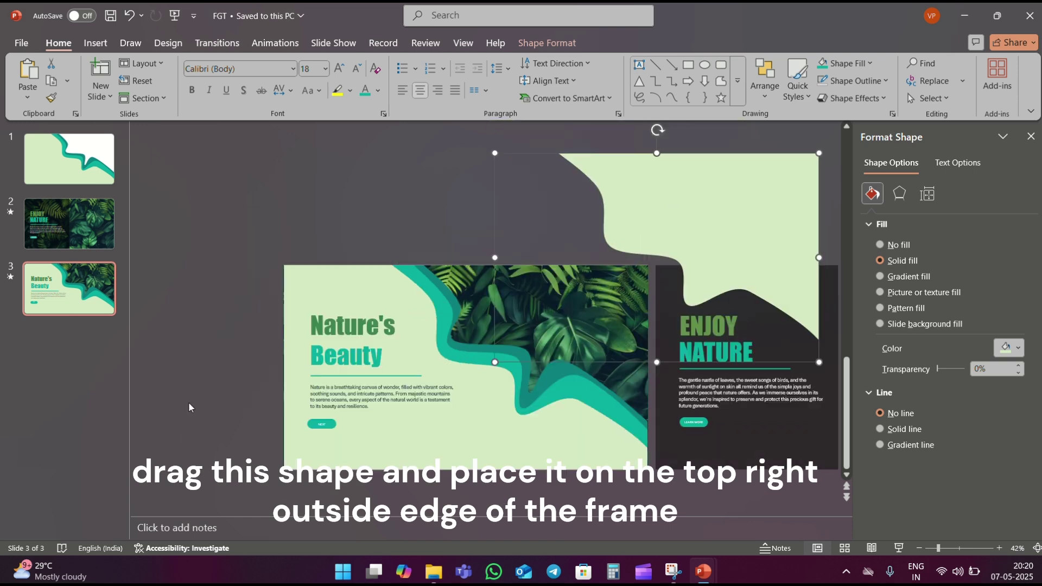
click(157, 376)
right_click(100, 298)
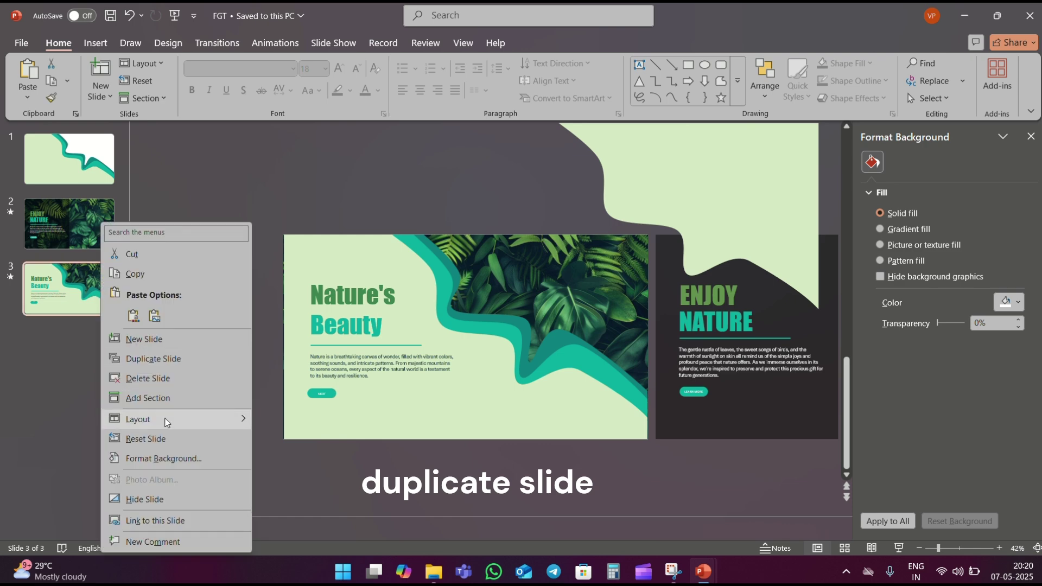
- Duplicate slide 3 as slide 4 and drag the light green shape over its photo area
click(175, 359)
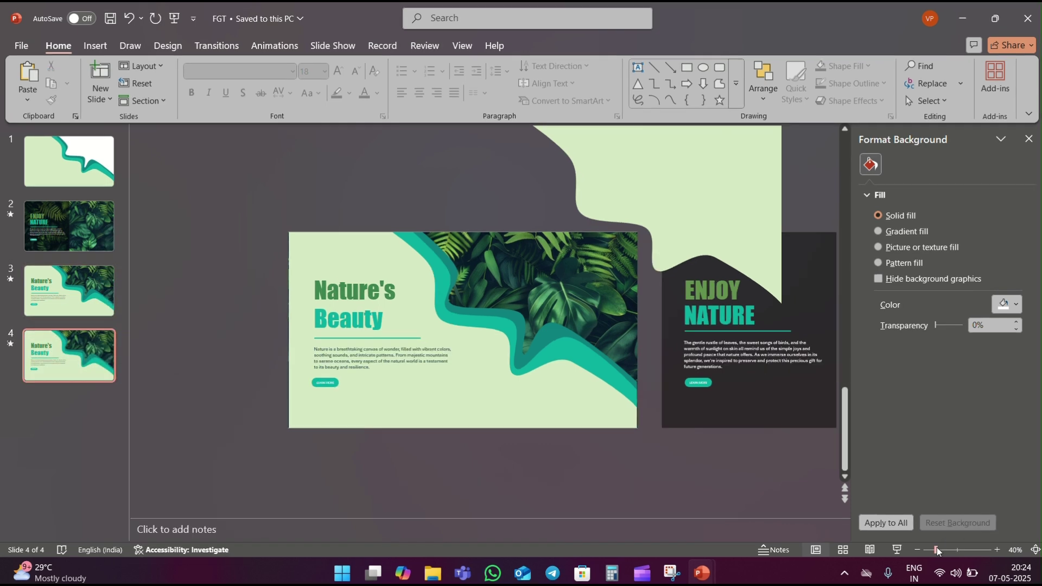
drag(937, 550, 941, 550)
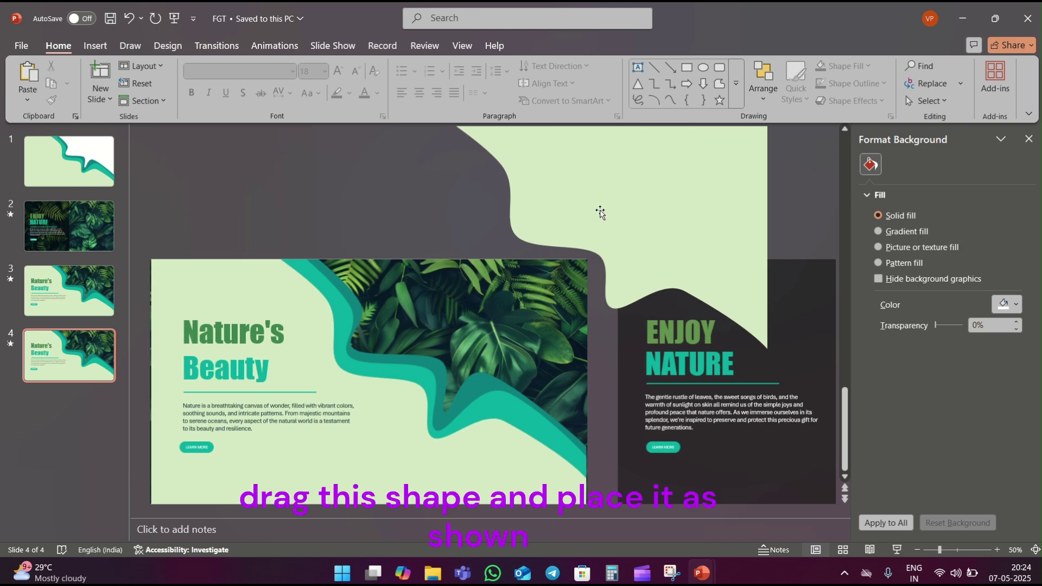
click(627, 204)
mouse_move(679, 190)
mouse_down()
mouse_move(518, 320)
mouse_move(498, 320)
mouse_up()
- Insert the sunlit forest photo from this device and place it right of the text
click(336, 145)
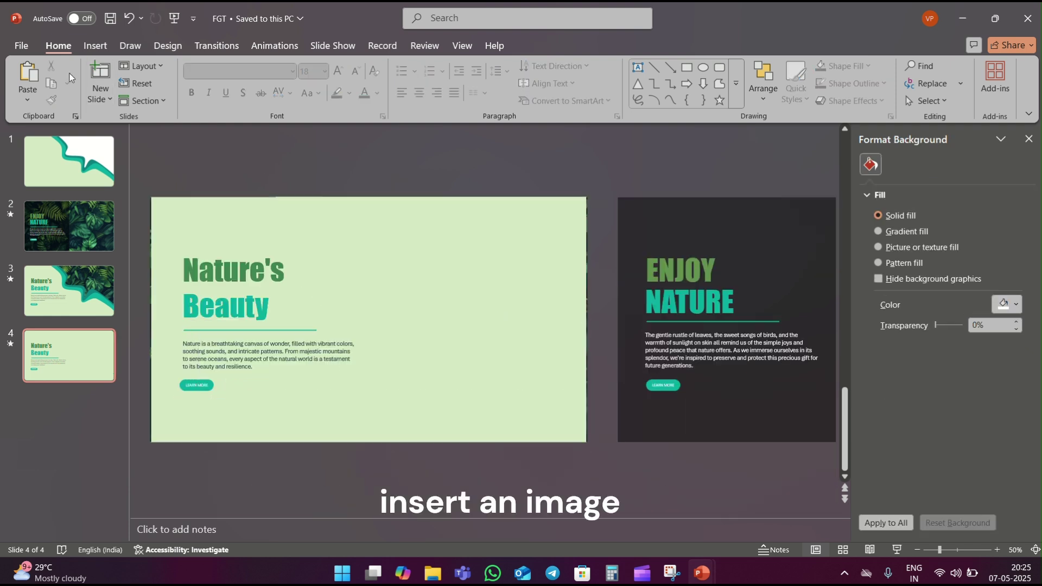
click(96, 49)
click(106, 81)
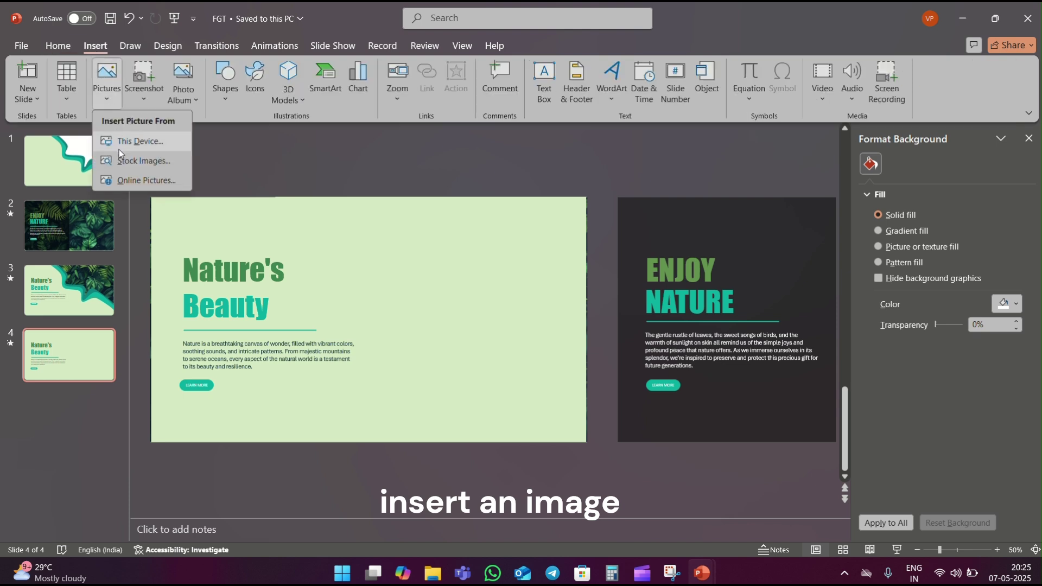
click(120, 144)
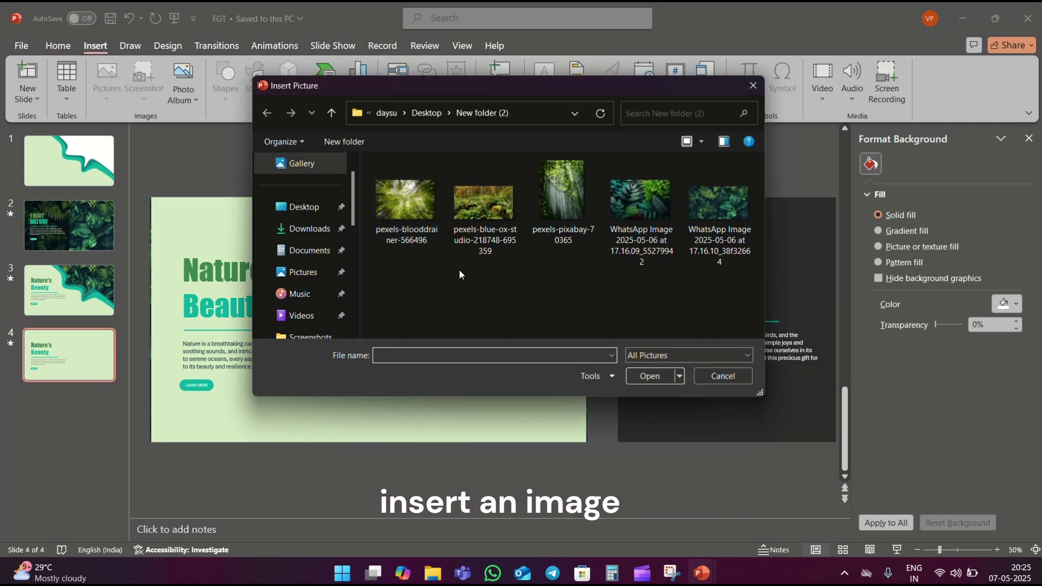
double_click(576, 207)
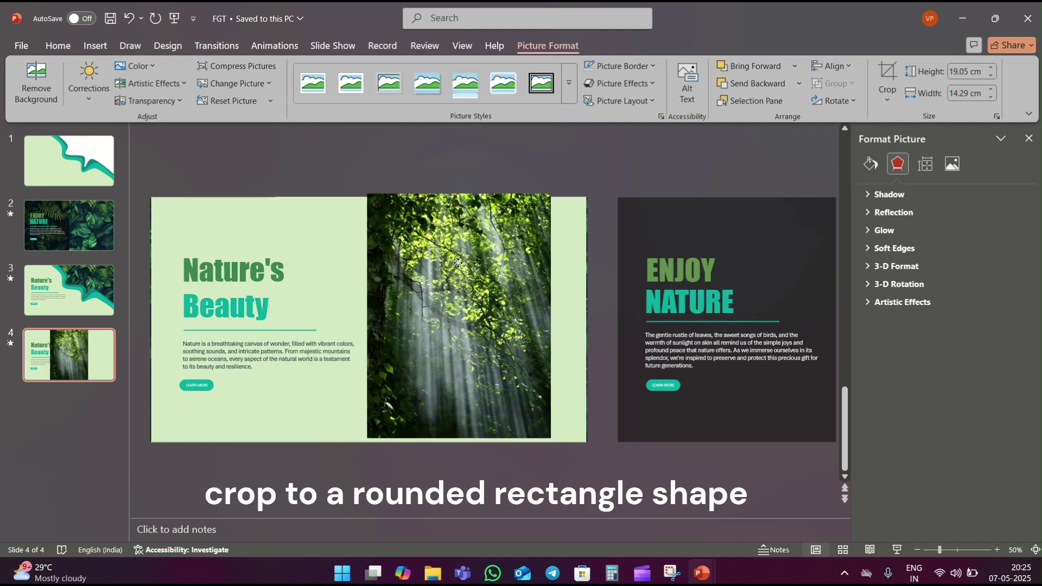
drag(350, 255, 450, 256)
click(886, 89)
mouse_move(923, 140)
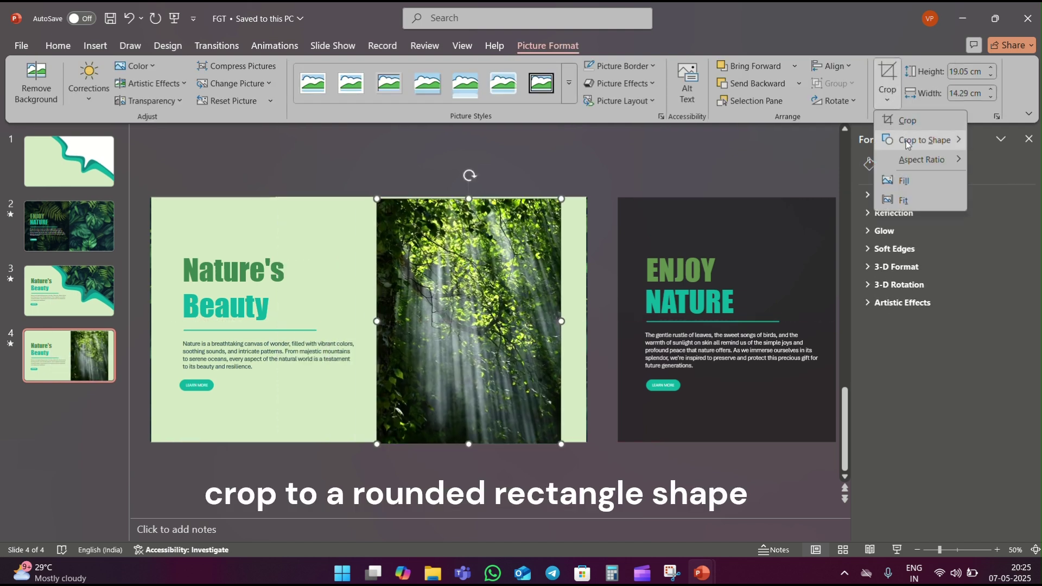
- Crop slide 4's forest photo to a rounded rectangle and shrink it to 14.09 × 10.57 cm
click(690, 82)
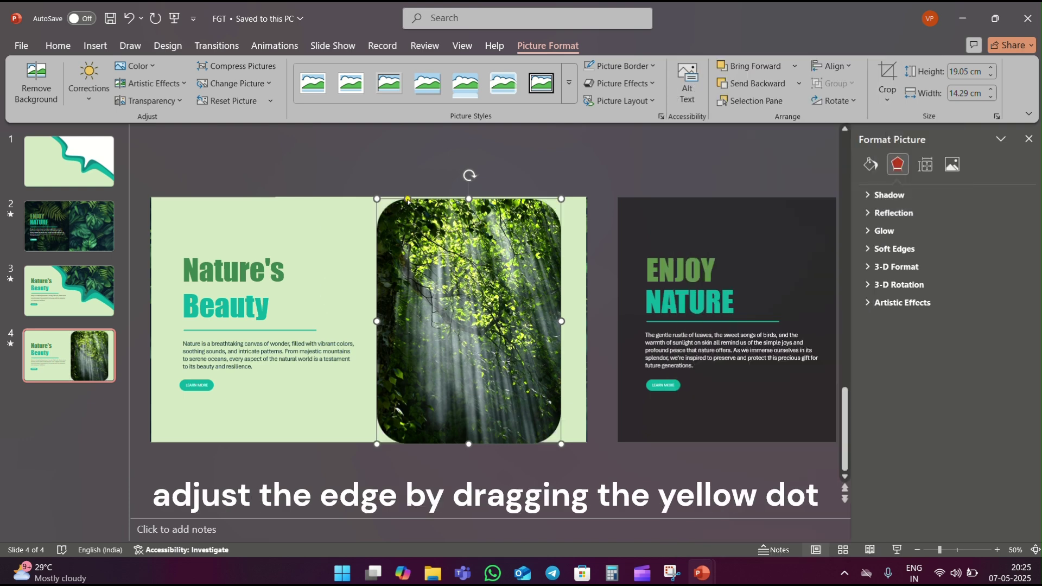
mouse_move(408, 200)
mouse_down()
mouse_move(392, 200)
mouse_move(429, 260)
mouse_up()
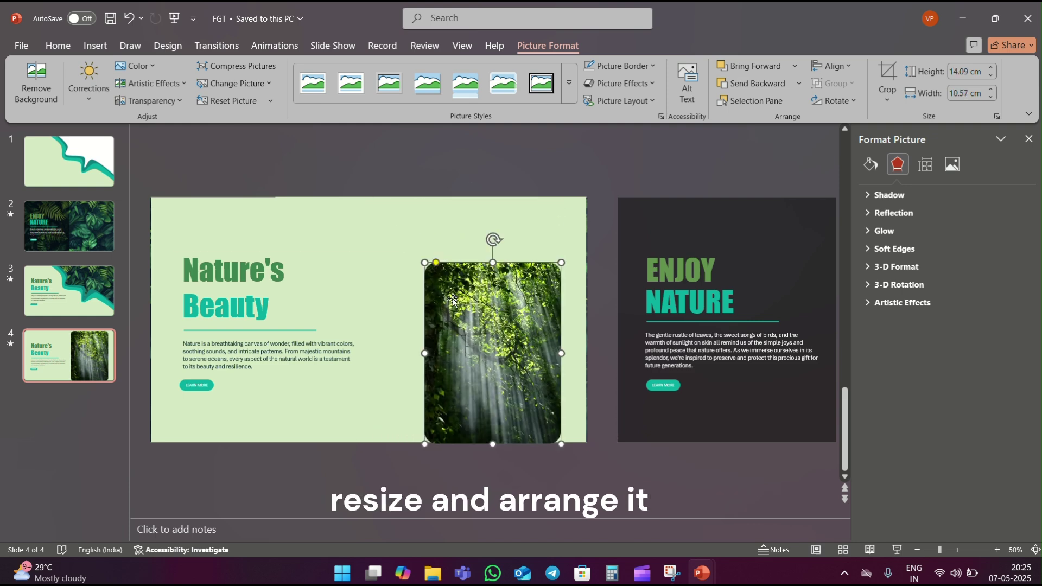
drag(507, 343, 494, 320)
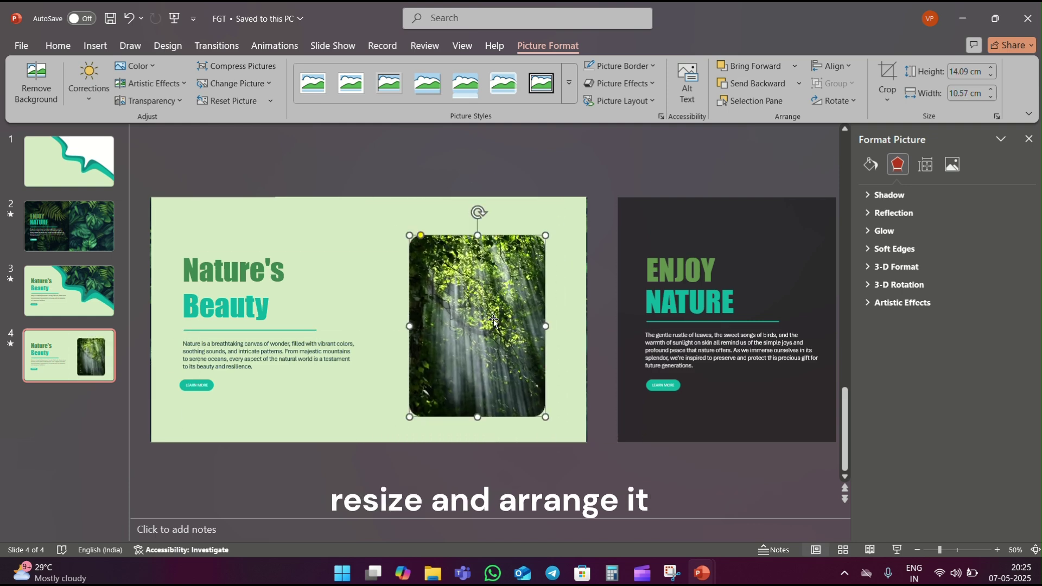
- Draw a 13.46 cm wide rounded rectangle across the top of the forest photo
click(545, 151)
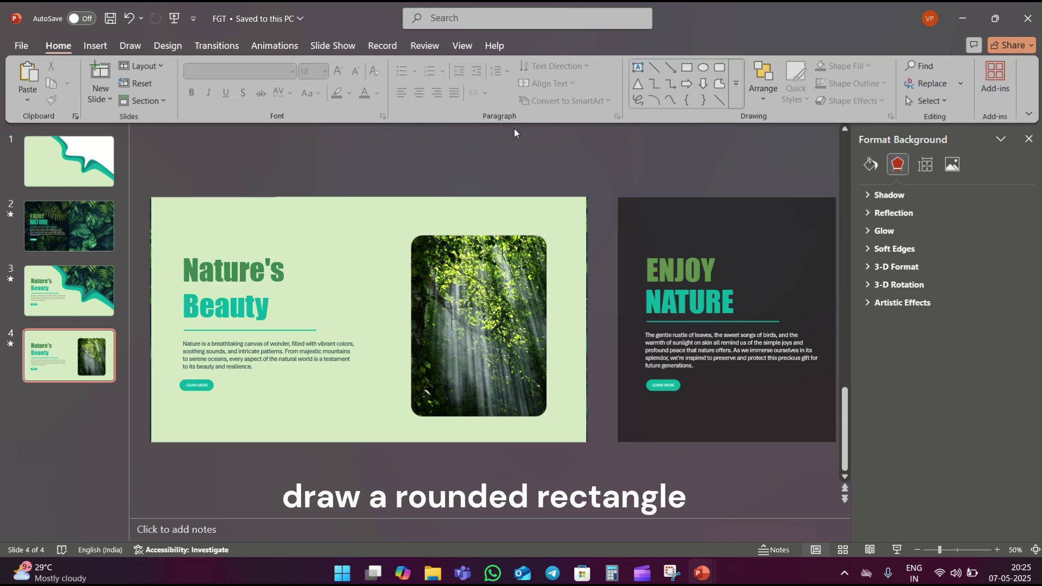
click(720, 67)
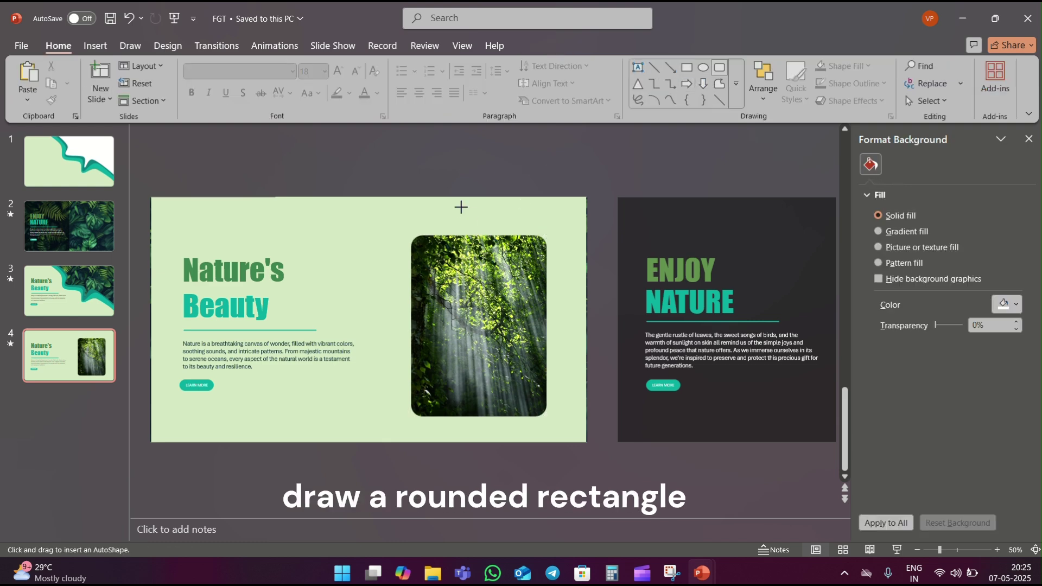
drag(461, 207, 616, 259)
drag(544, 223, 533, 226)
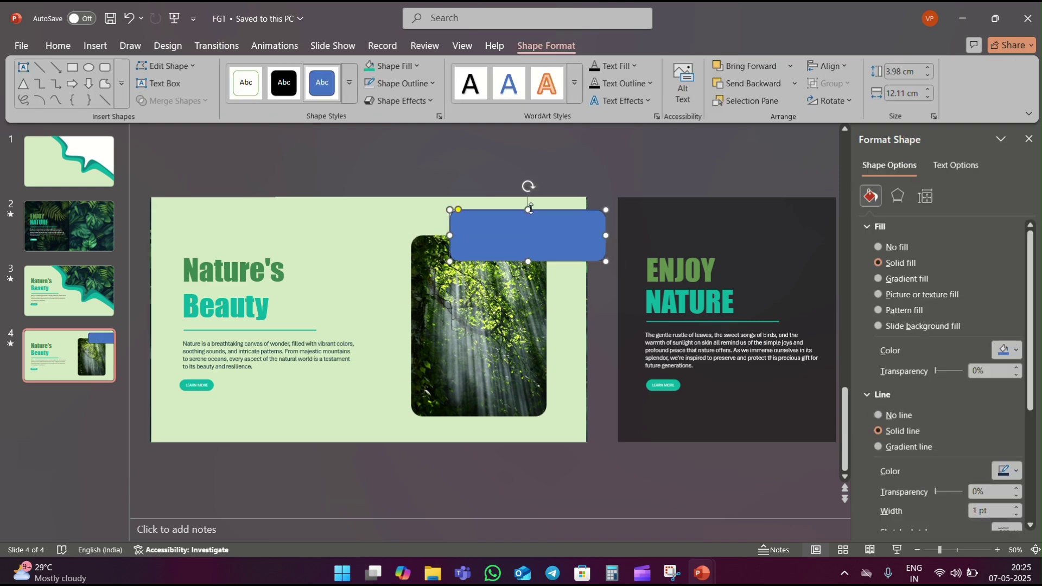
drag(458, 210, 462, 212)
drag(608, 235, 624, 234)
drag(528, 240, 519, 245)
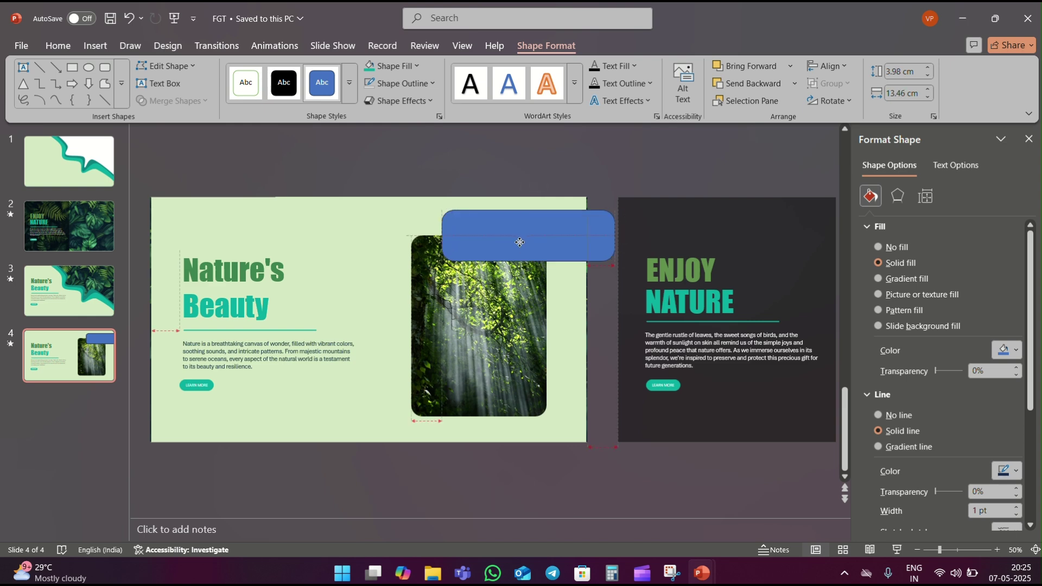
- Remove the rounded rectangle's outline and fill it light green
click(395, 86)
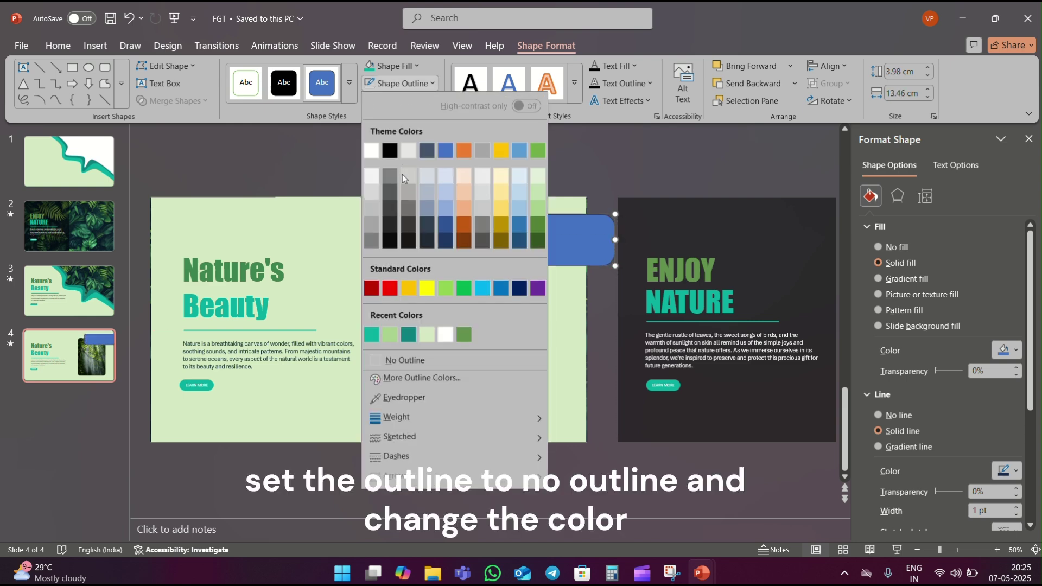
click(398, 361)
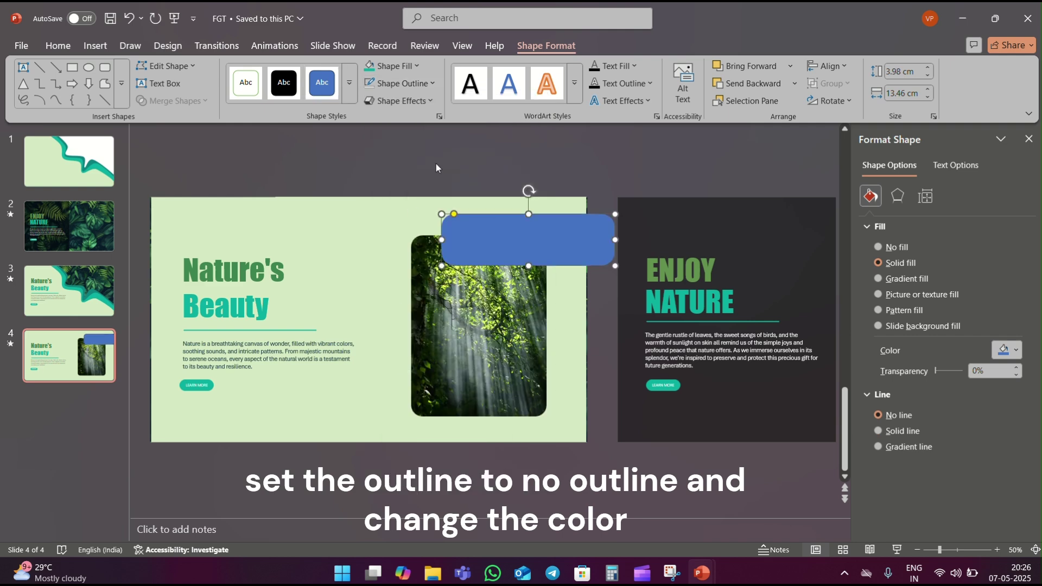
click(410, 74)
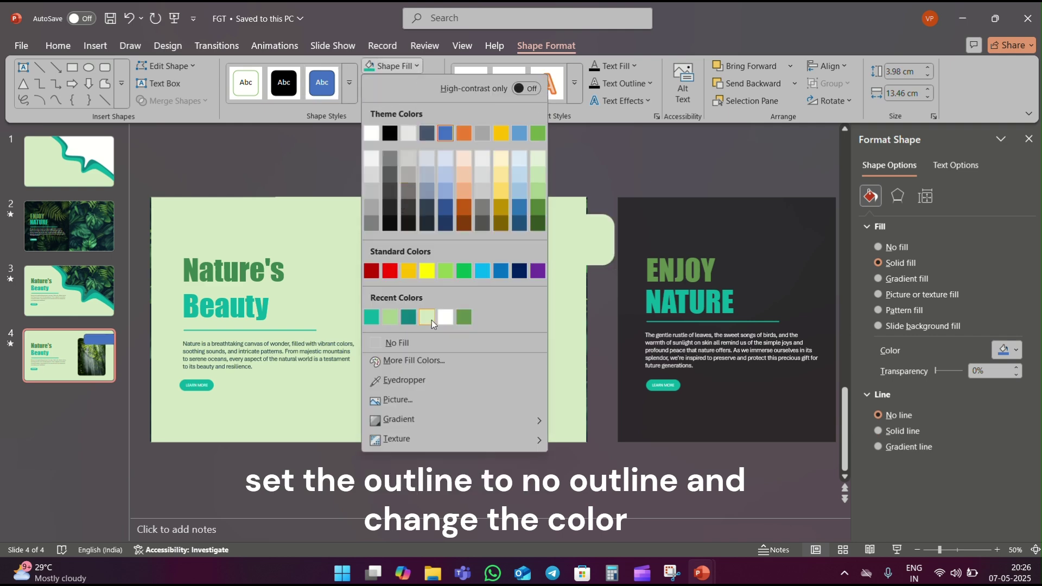
click(432, 320)
click(559, 141)
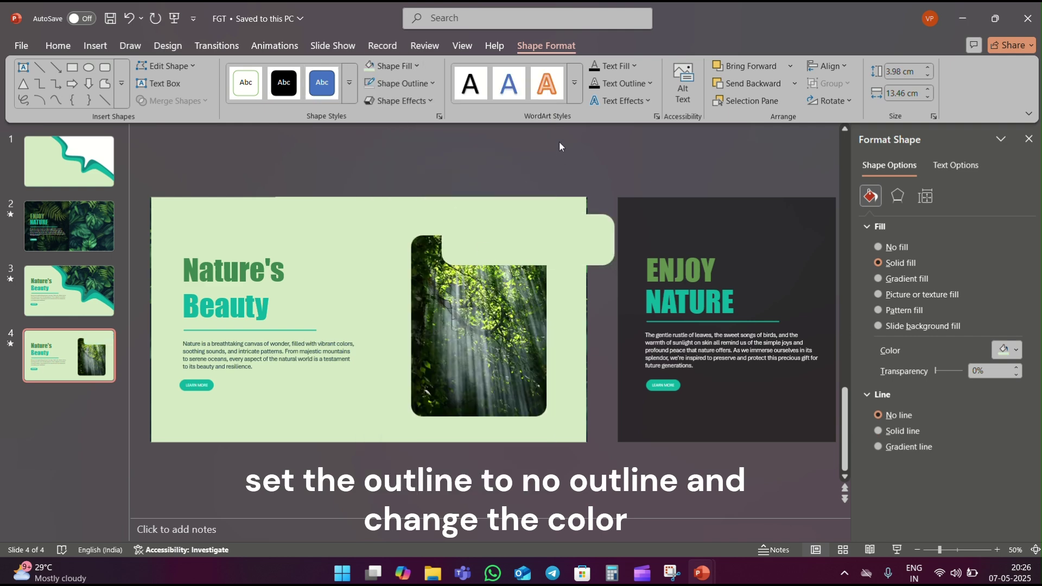
- Delete the dark ENJOY NATURE panel along with its title, text and button
click(777, 243)
key(Delete)
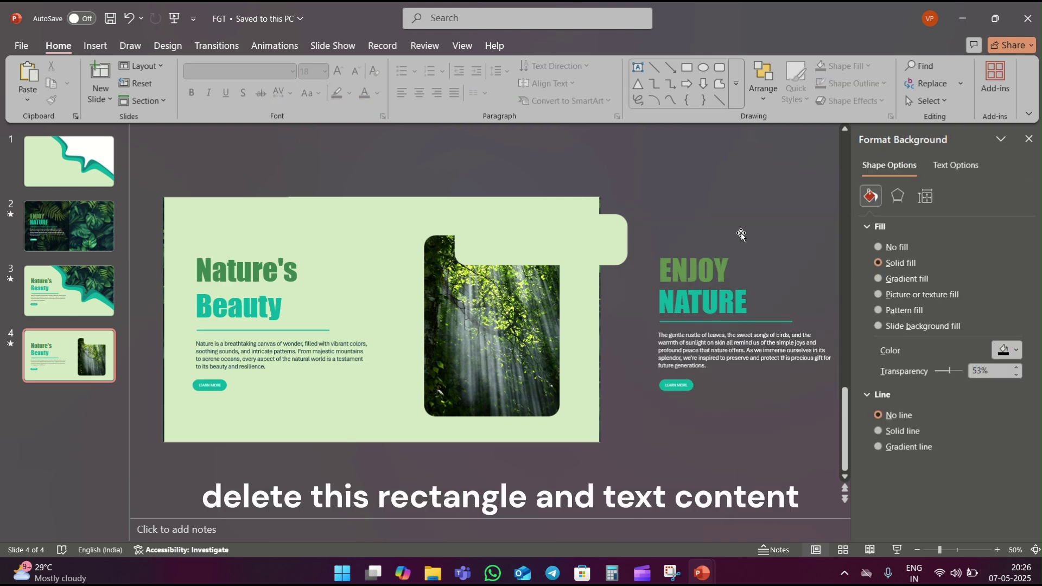
drag(650, 226, 838, 452)
key(Delete)
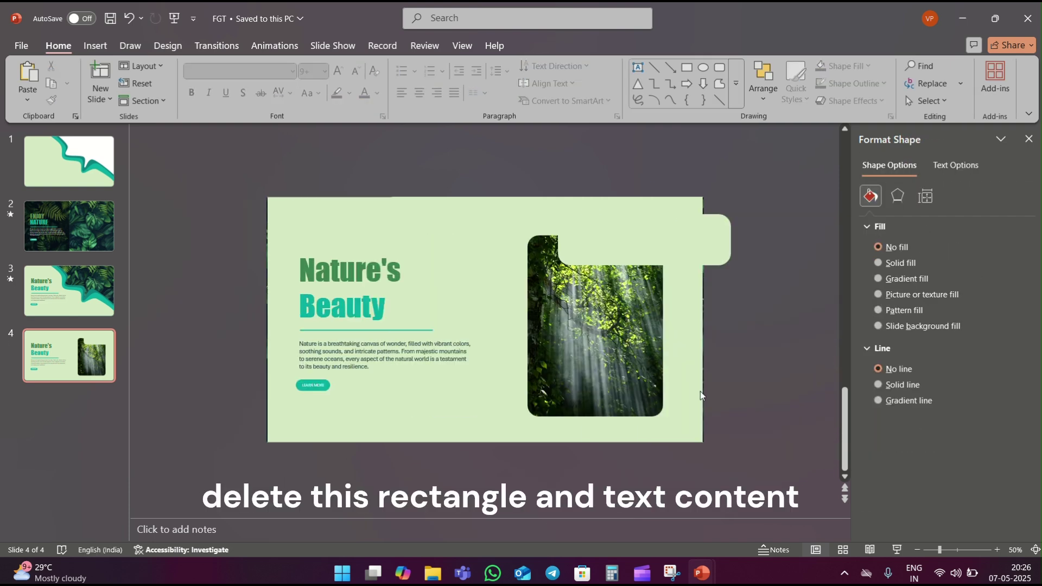
drag(942, 554, 946, 554)
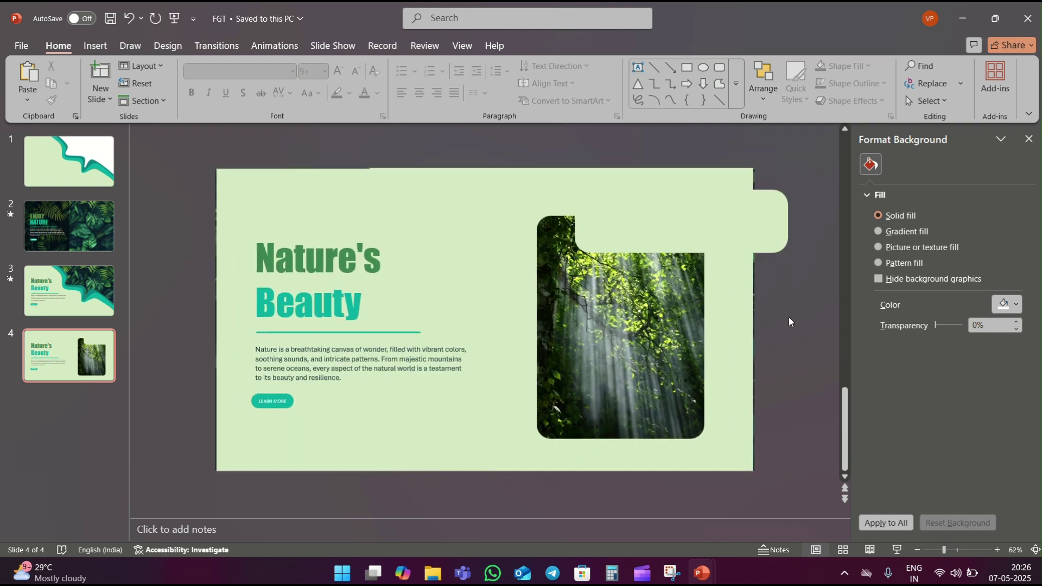
- Duplicate slide 4 as slide 5 and move both light green shapes off the slide edges
right_click(101, 349)
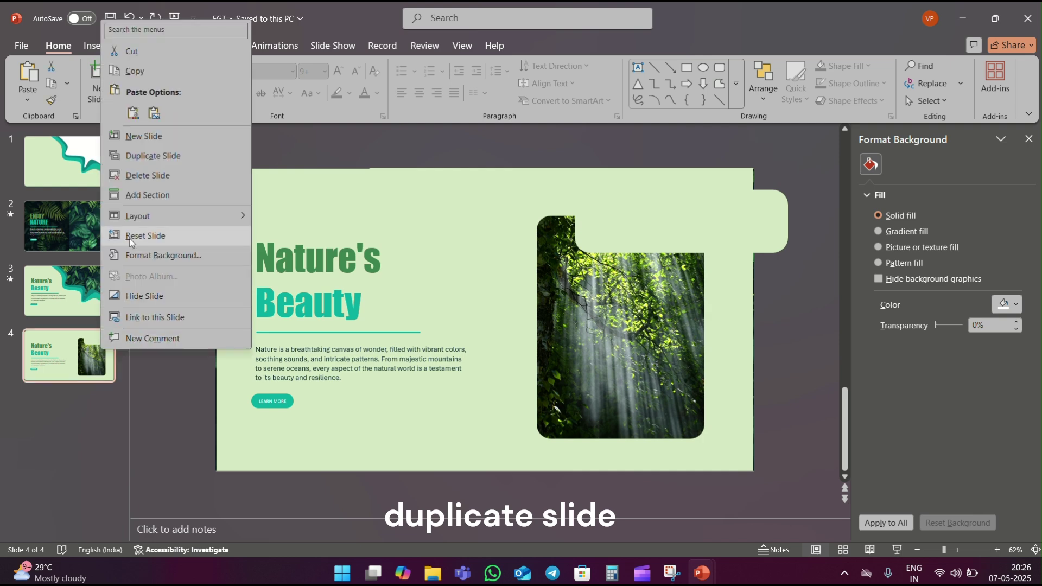
click(156, 157)
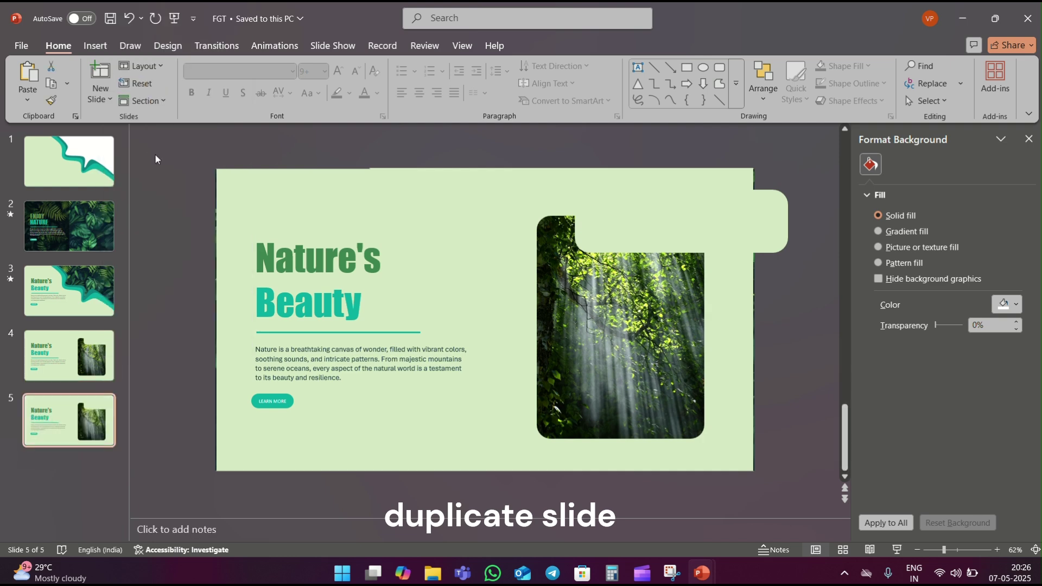
click(374, 418)
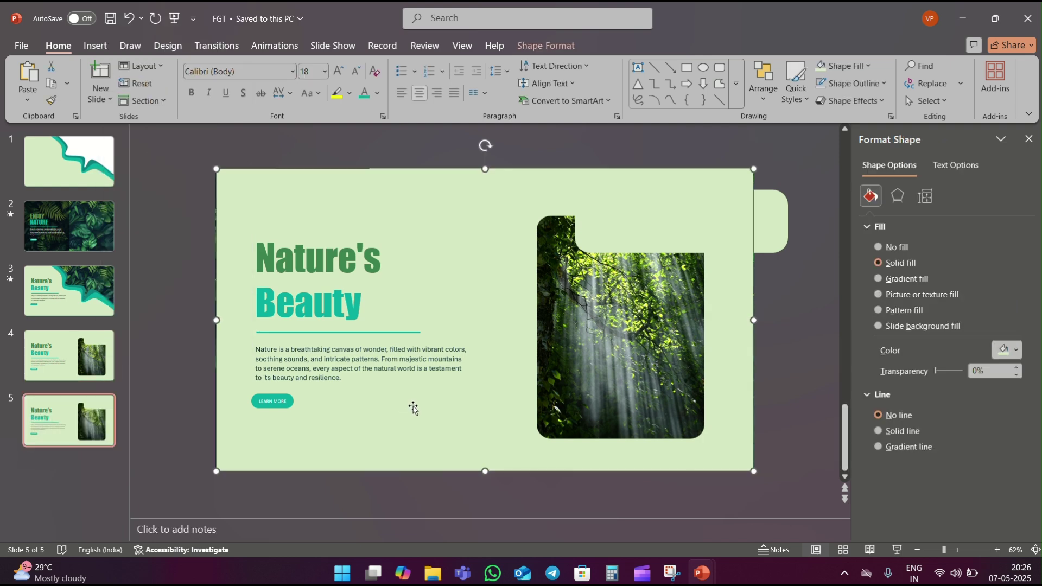
click(939, 550)
drag(434, 397, 309, 461)
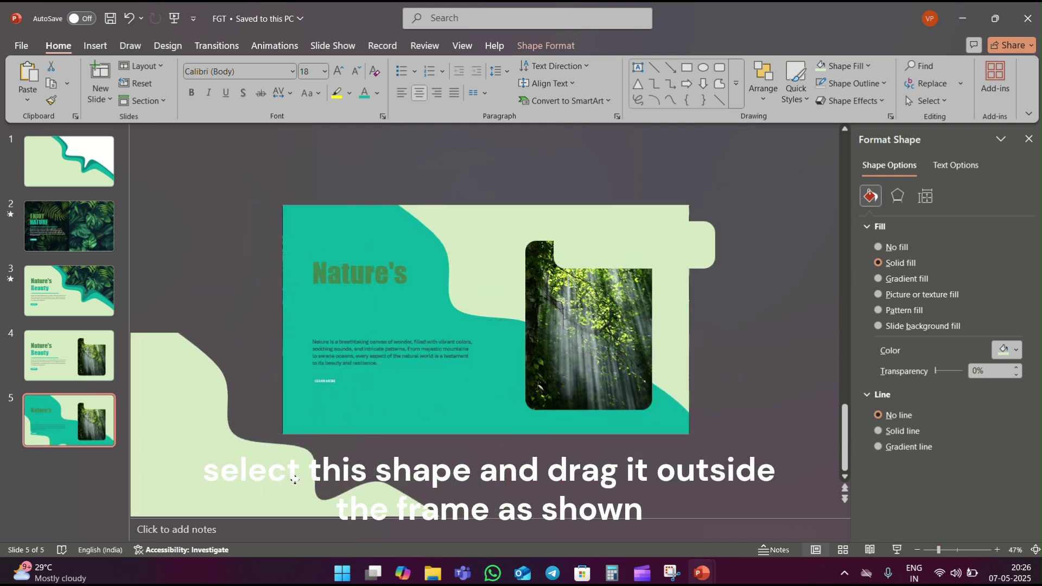
drag(309, 462, 274, 474)
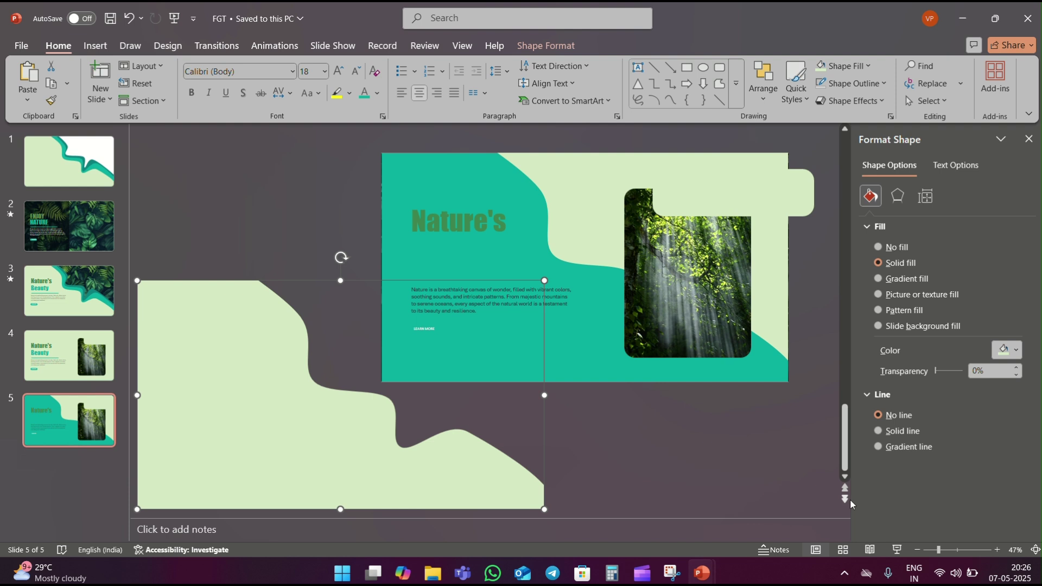
click(929, 550)
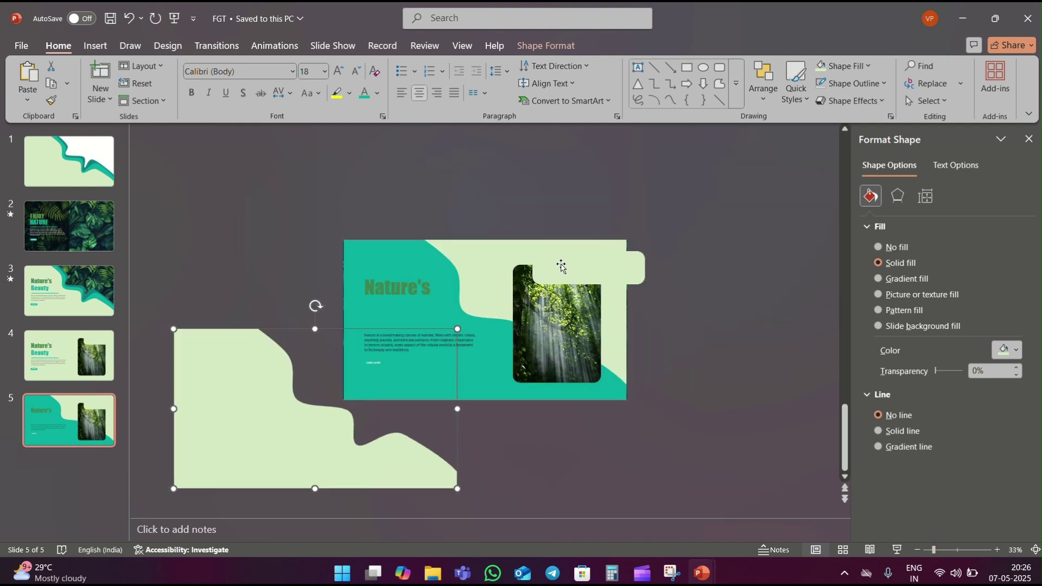
click(493, 263)
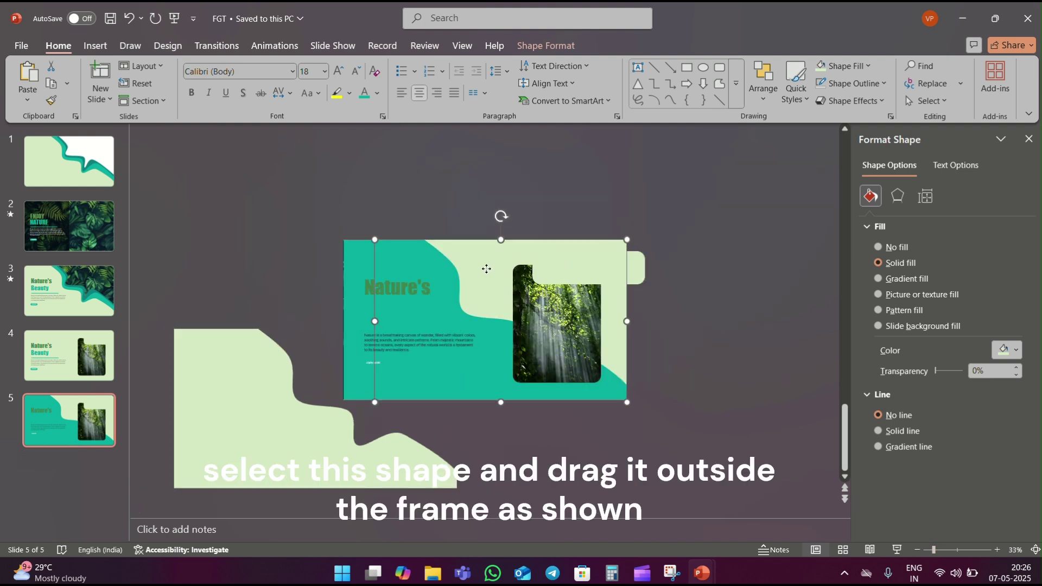
drag(488, 268, 624, 173)
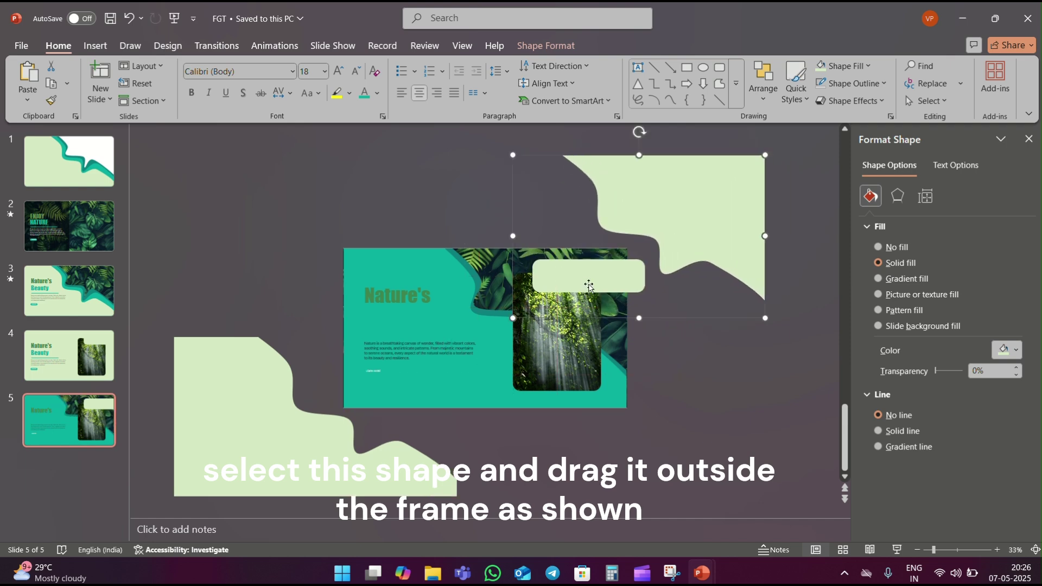
- Delete the light green rounded bar and the forest photo from slide 5
click(588, 281)
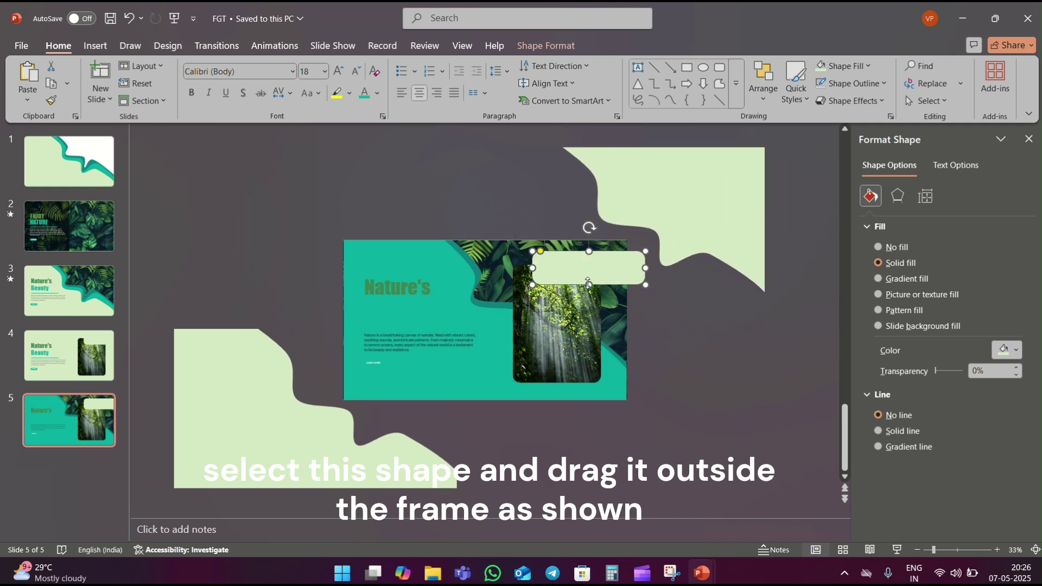
key(Delete)
click(574, 324)
key(Delete)
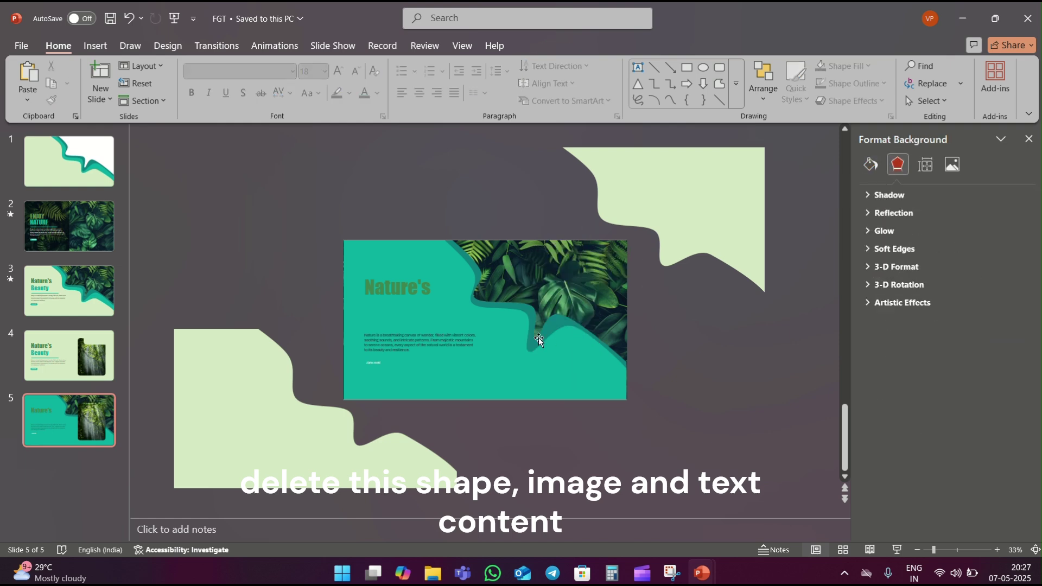
- Replace slide 5's old title, text and LEARN MORE button with the pasted Therapeutic Benefits content
drag(932, 550, 942, 550)
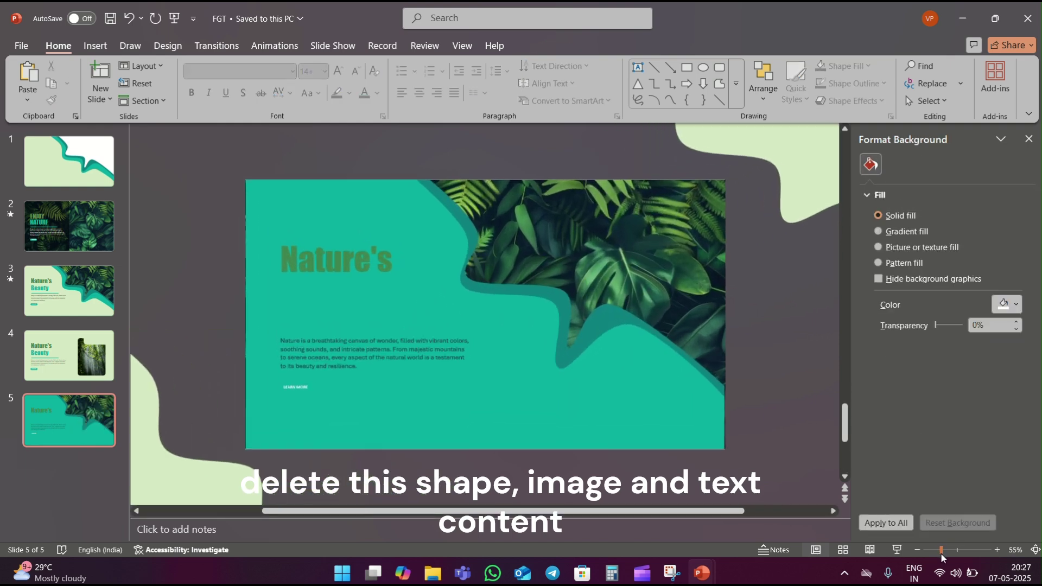
click(320, 250)
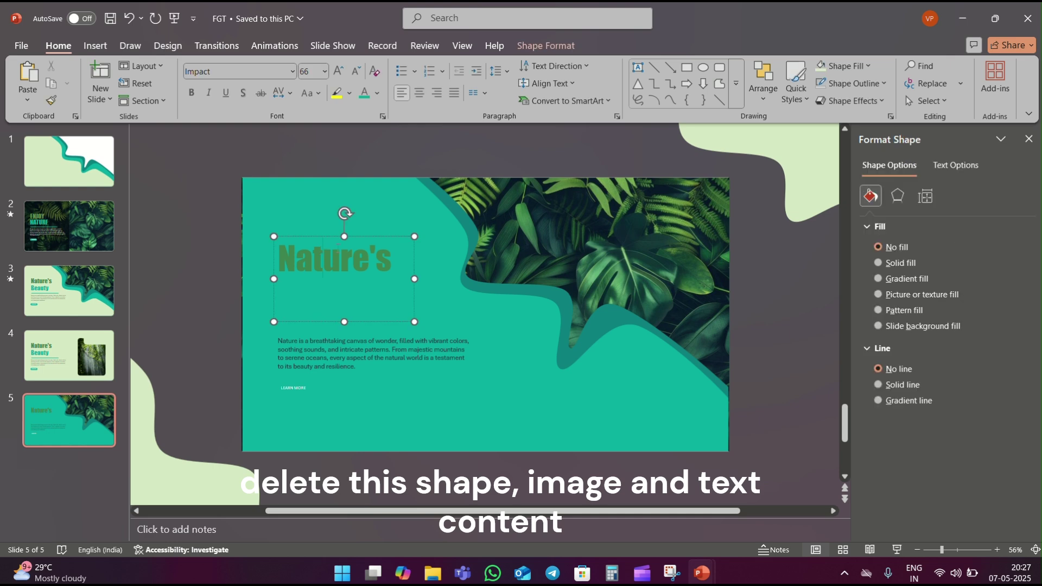
shift+click(351, 371)
shift+click(298, 388)
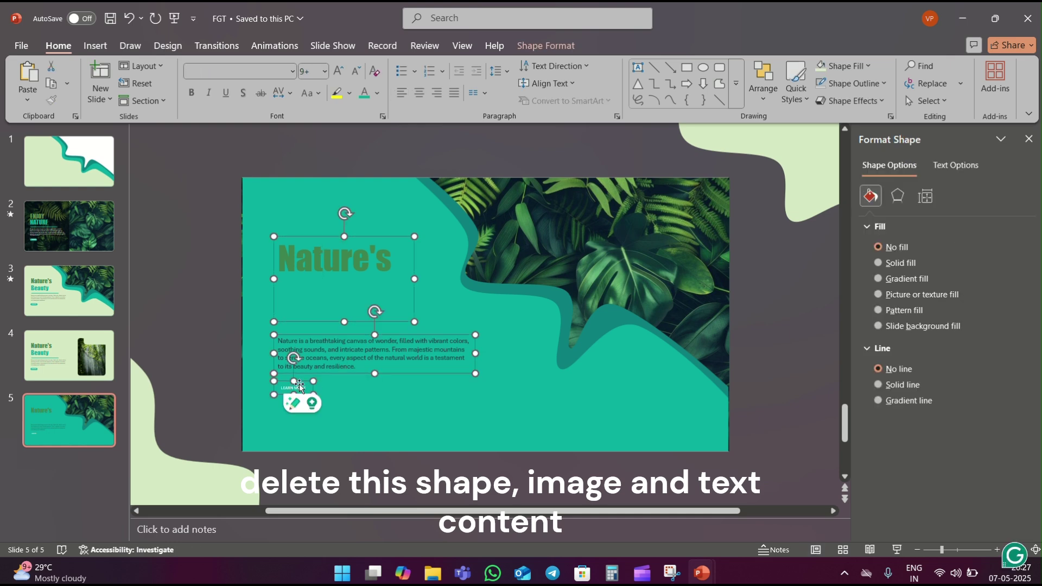
key(Delete)
key(ctrl+v)
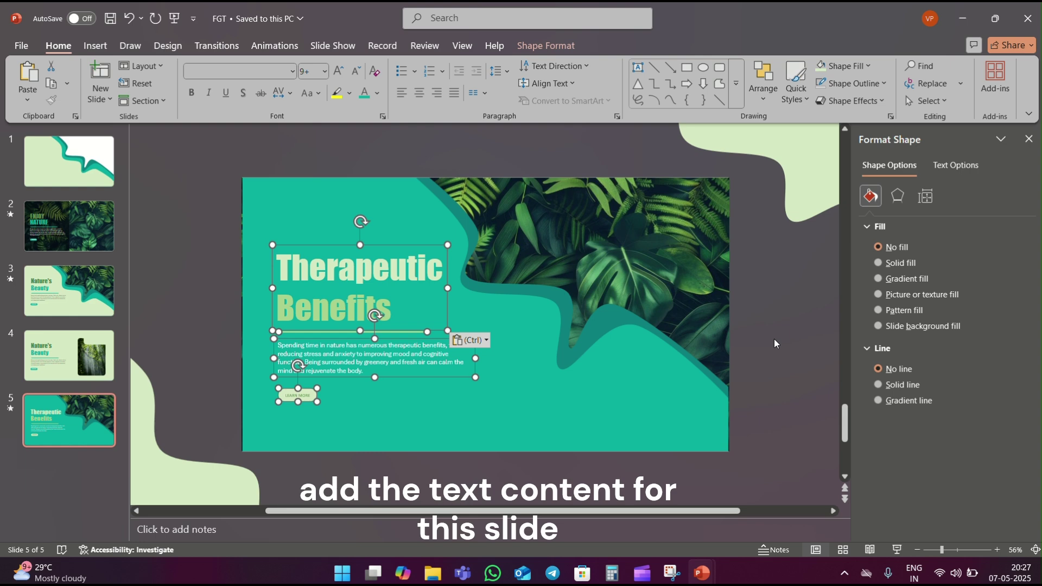
key(Escape)
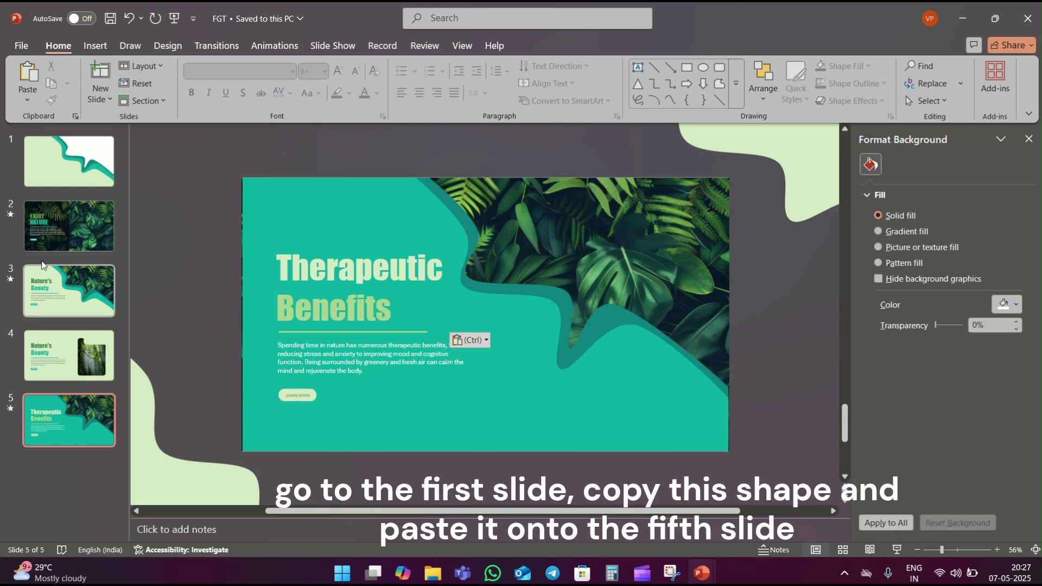
- Copy slide 1's teal wavy shape onto slide 5 at its top-right edge
key(Home)
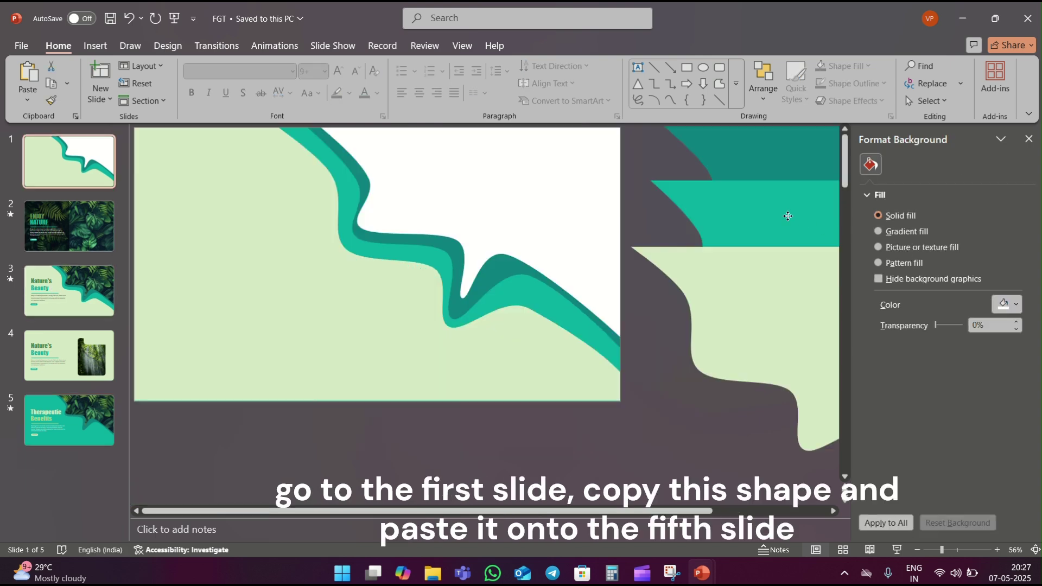
click(787, 217)
key(End)
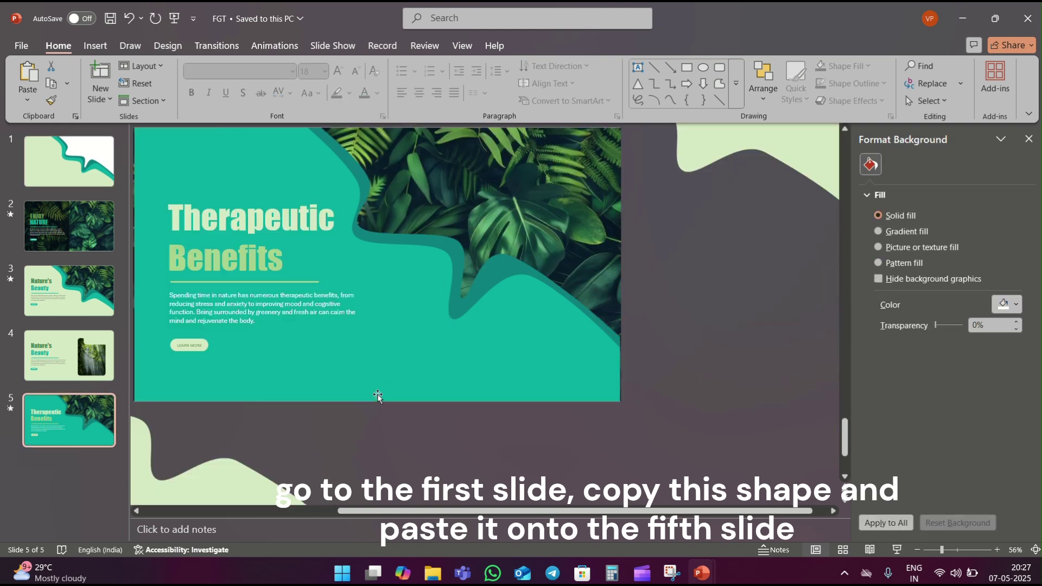
click(934, 549)
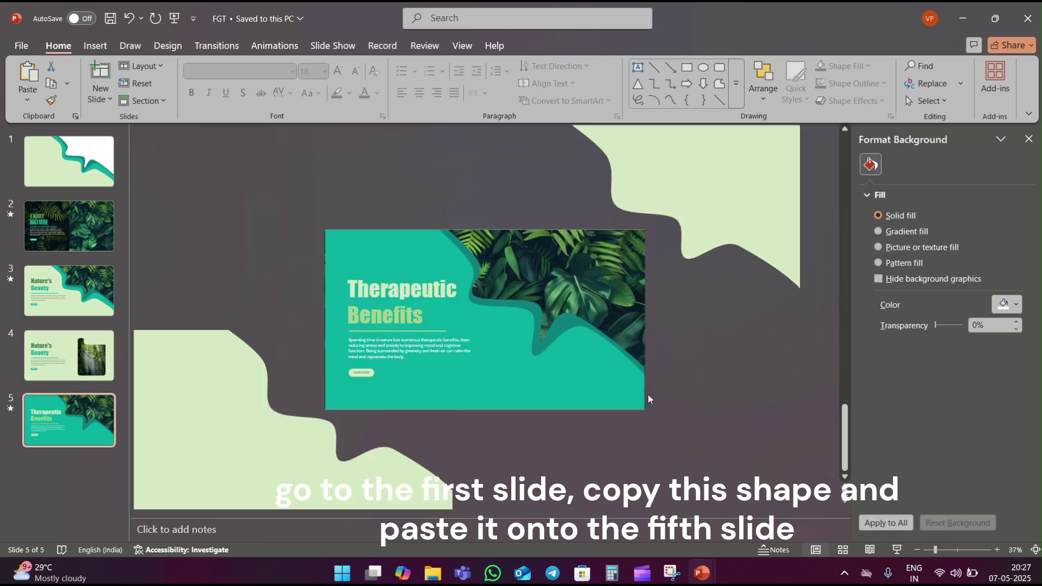
key(ctrl+v)
drag(752, 331, 658, 206)
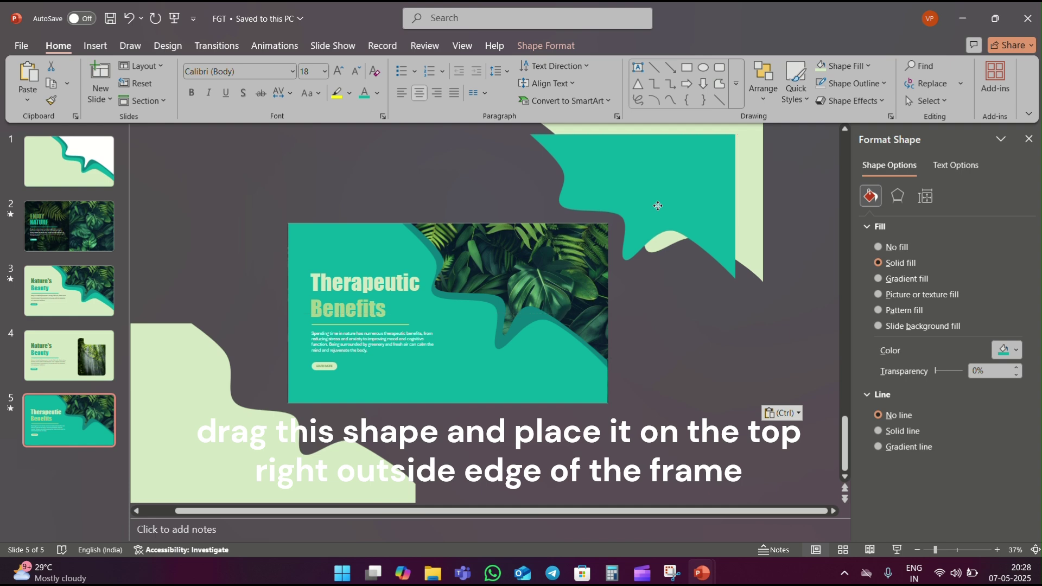
- Duplicate the Therapeutic Benefits slide as slide 6
click(100, 434)
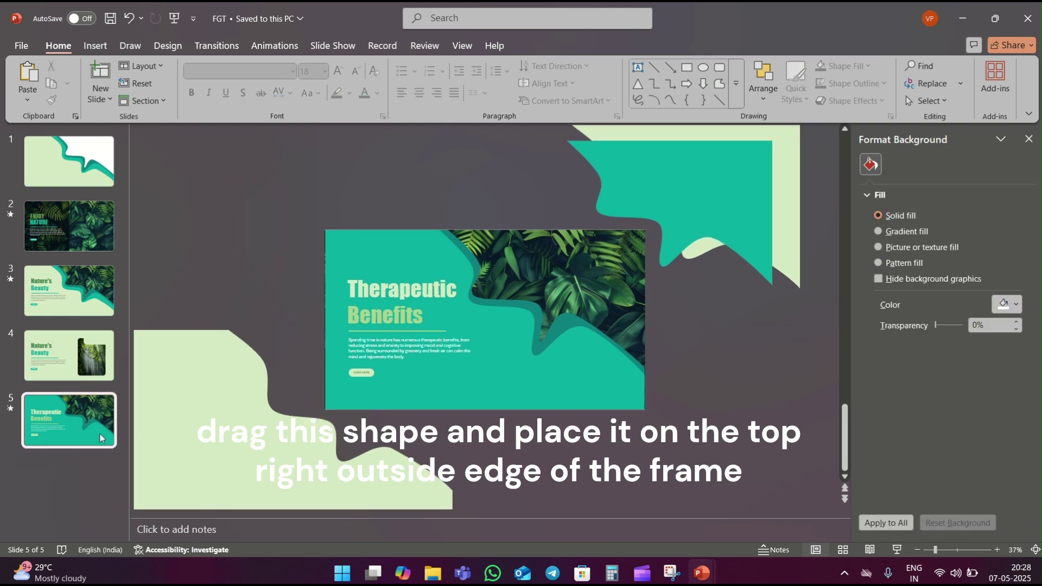
right_click(96, 427)
click(155, 237)
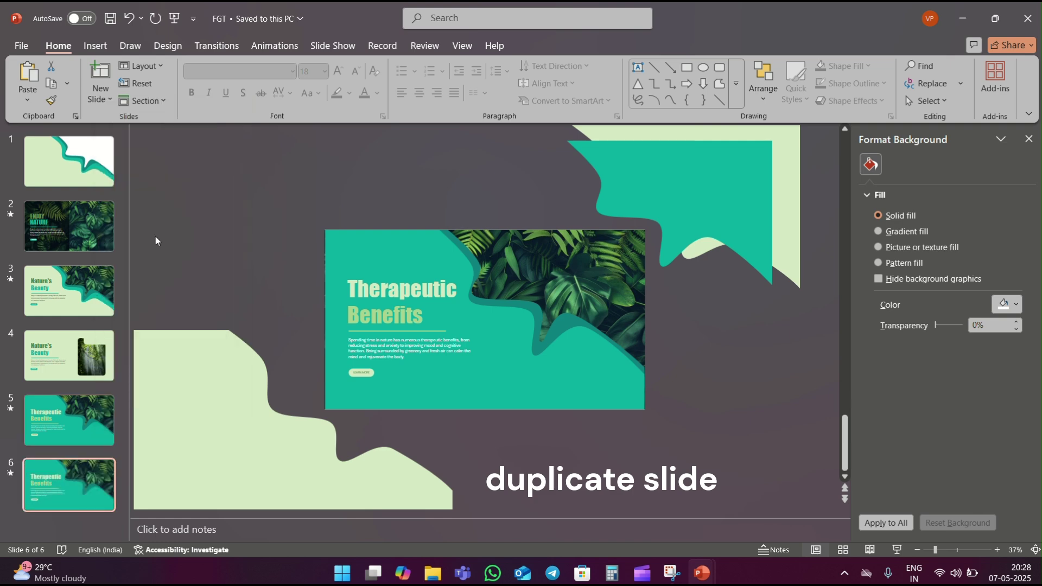
- Move the teal wave shape down-left so it covers the leaf photo
click(937, 550)
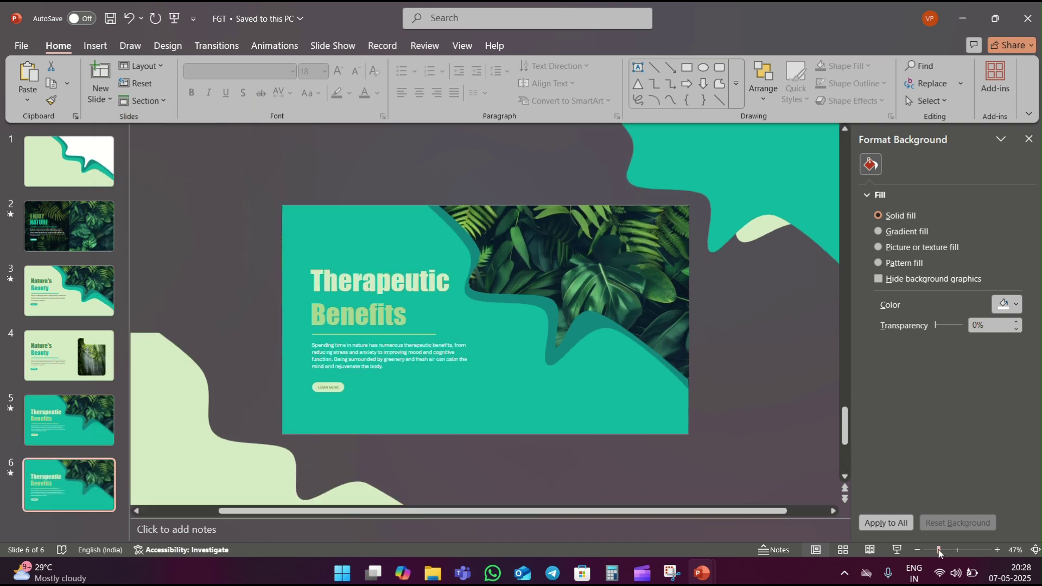
click(677, 229)
drag(678, 229, 602, 271)
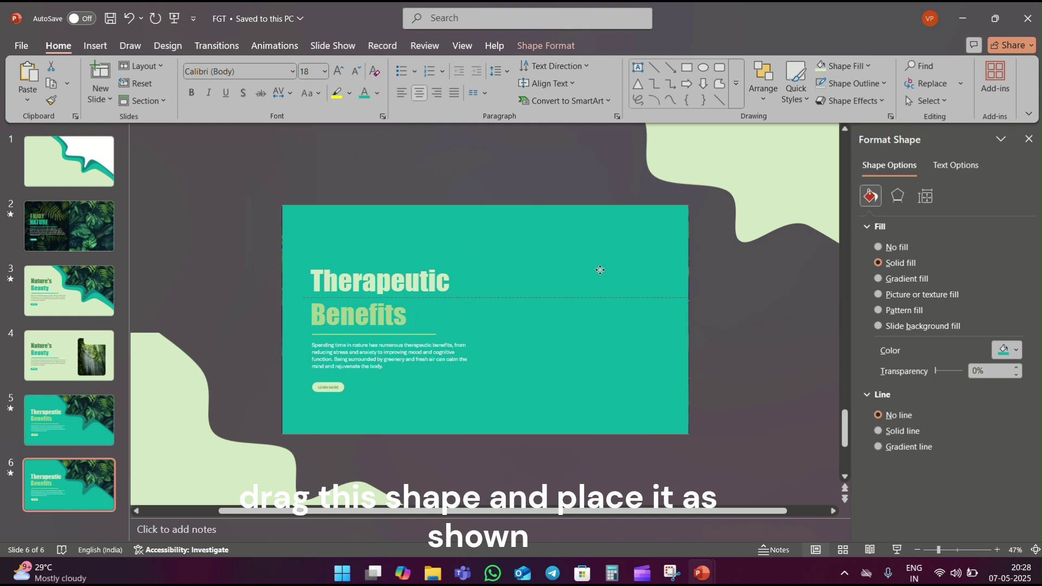
drag(602, 271, 600, 270)
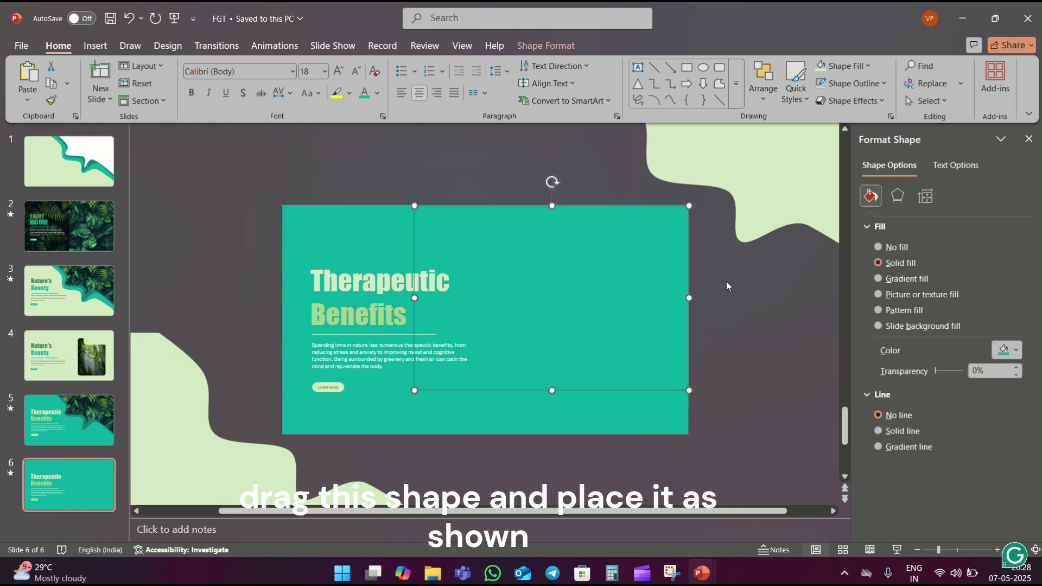
click(750, 276)
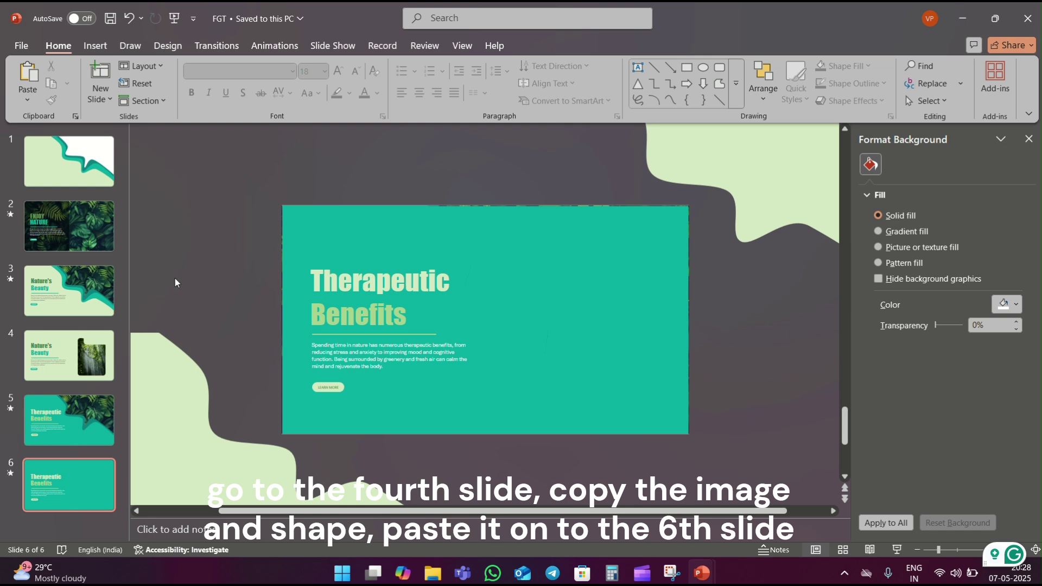
- Copy slide 4's rounded tab shape and forest photo onto slide 6
click(73, 360)
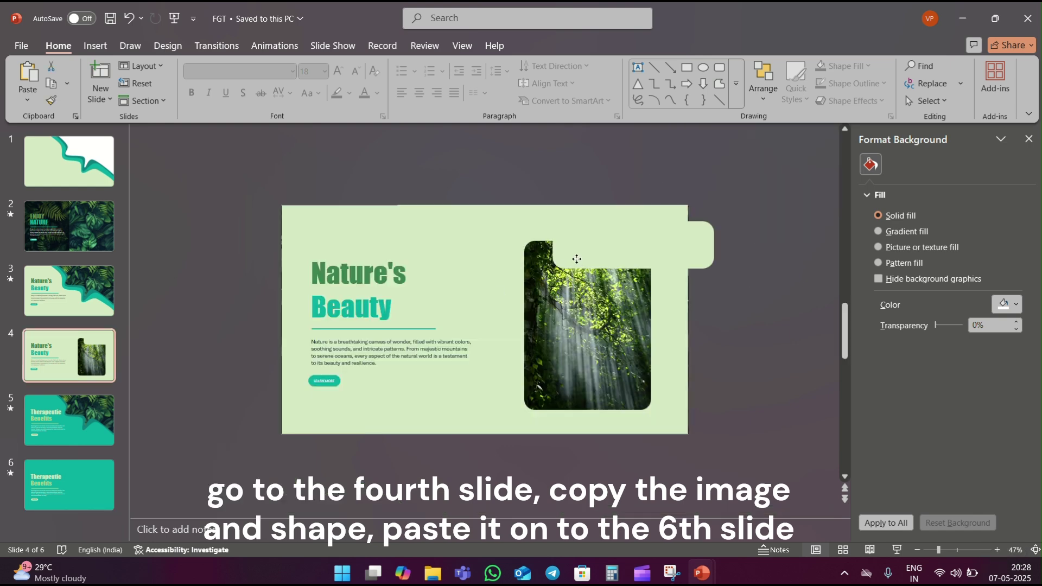
click(576, 259)
shift+click(559, 321)
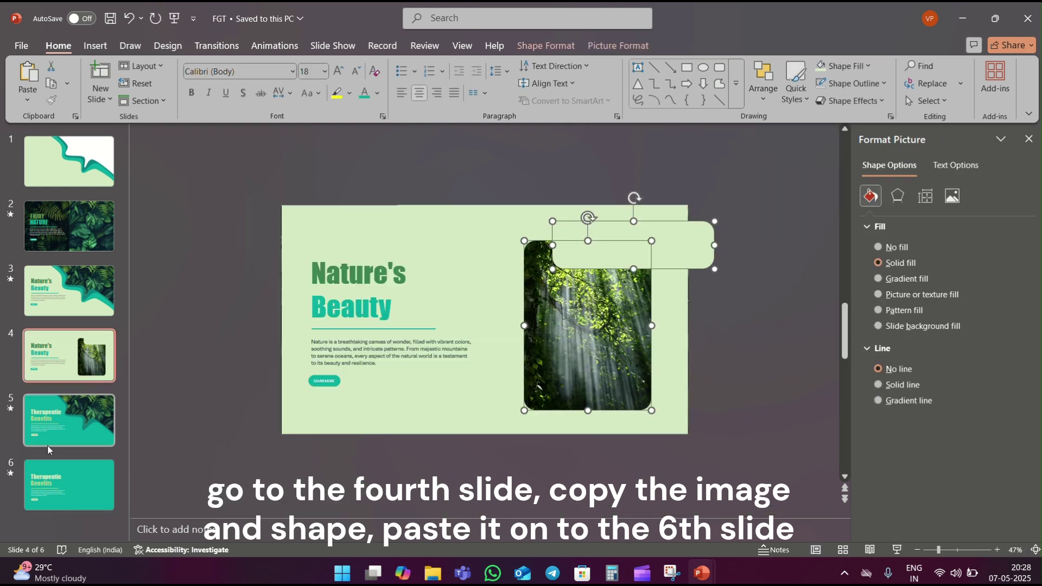
click(69, 485)
key(ctrl+v)
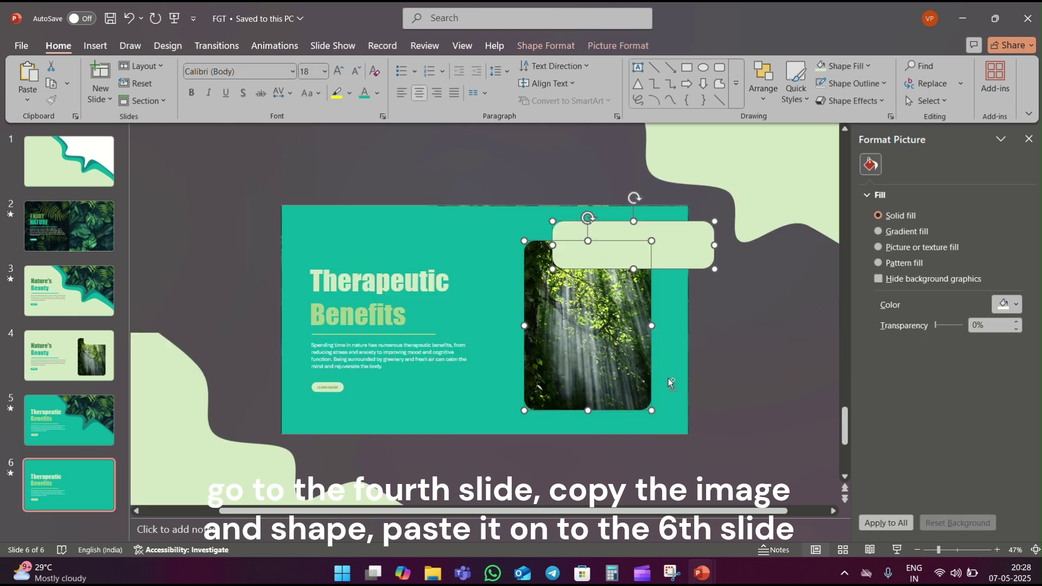
click(742, 315)
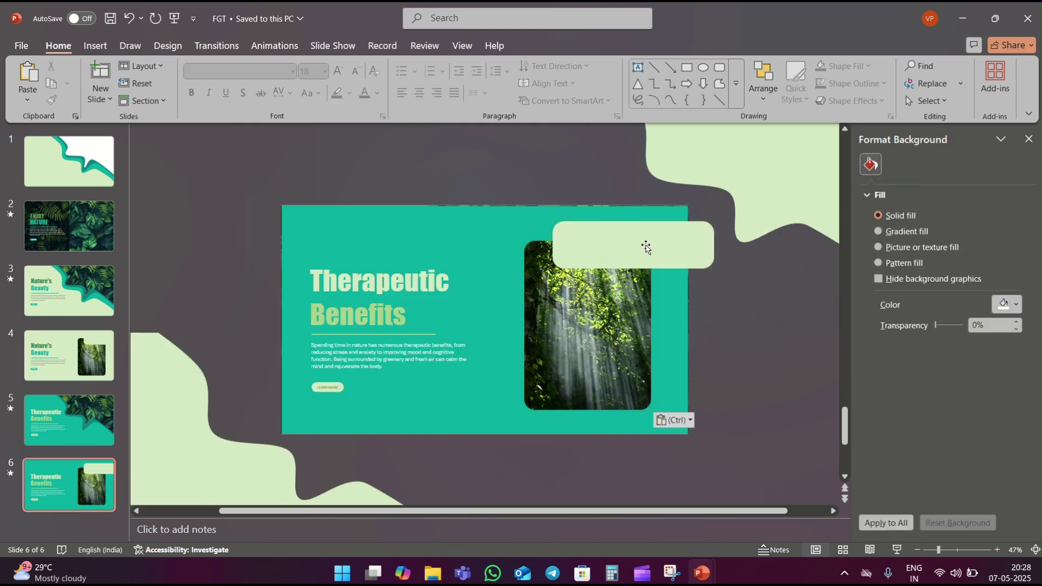
- Fill the rounded tab shape on slide 6 with teal
click(632, 239)
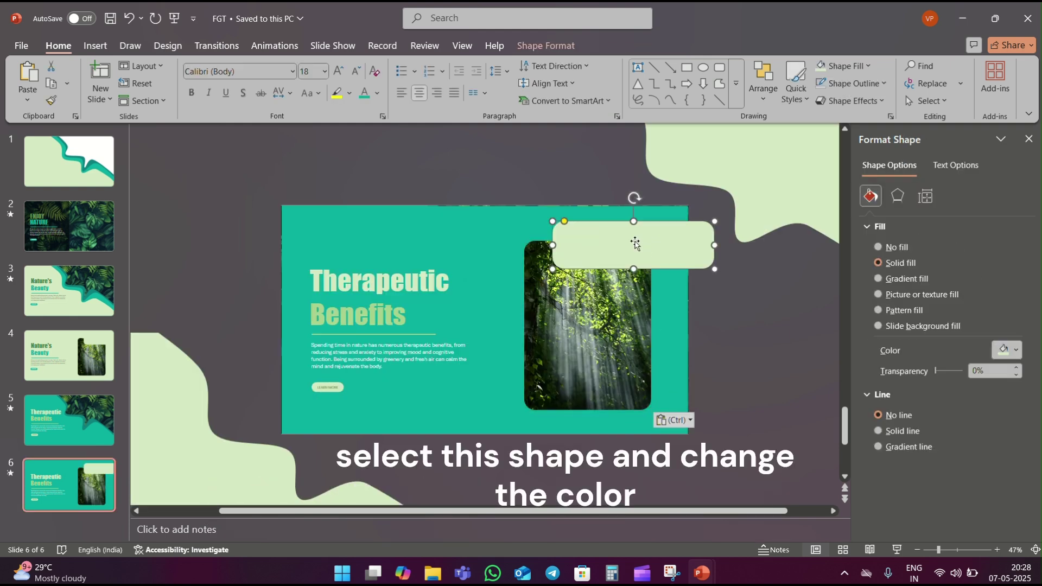
click(835, 70)
click(841, 318)
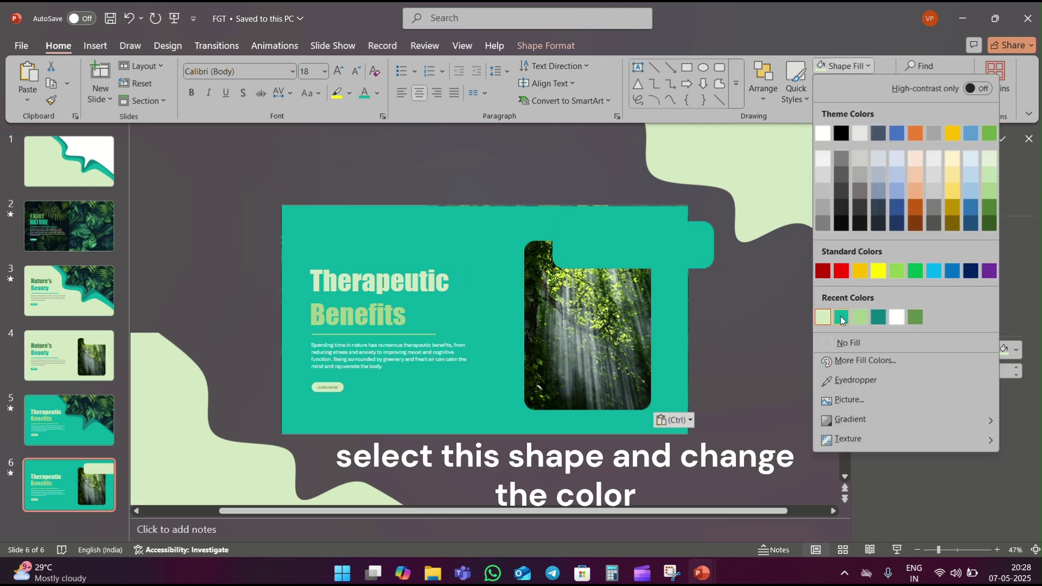
- Replace the photo with a forest canopy image from a file
click(597, 344)
right_click(597, 344)
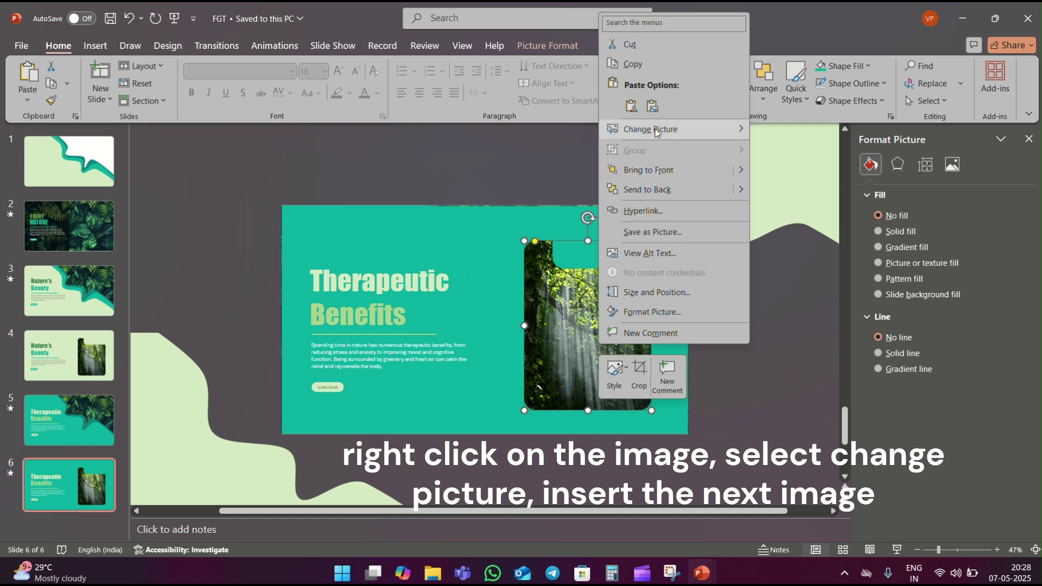
mouse_move(655, 129)
click(765, 131)
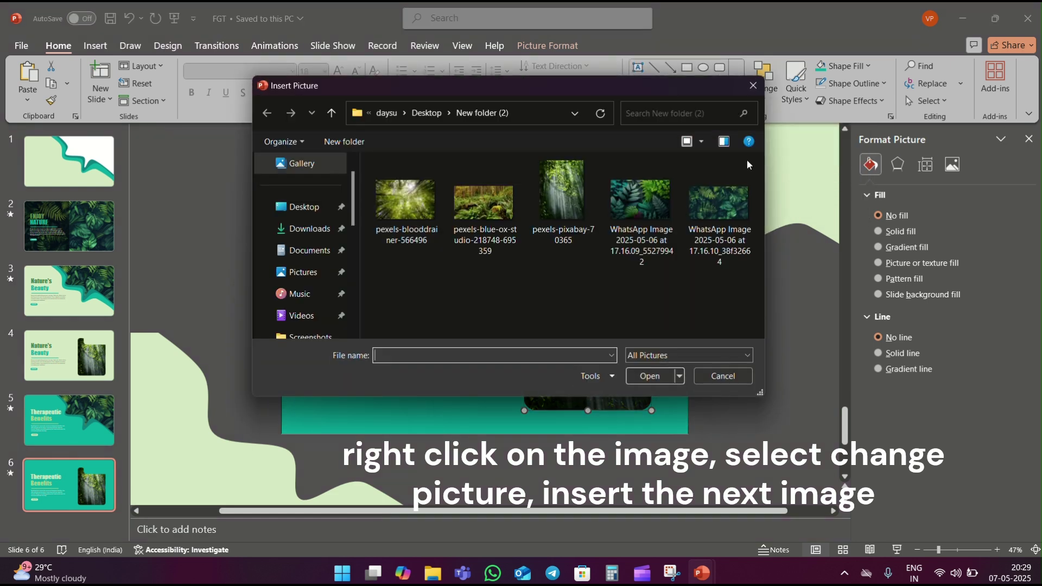
double_click(417, 212)
click(734, 344)
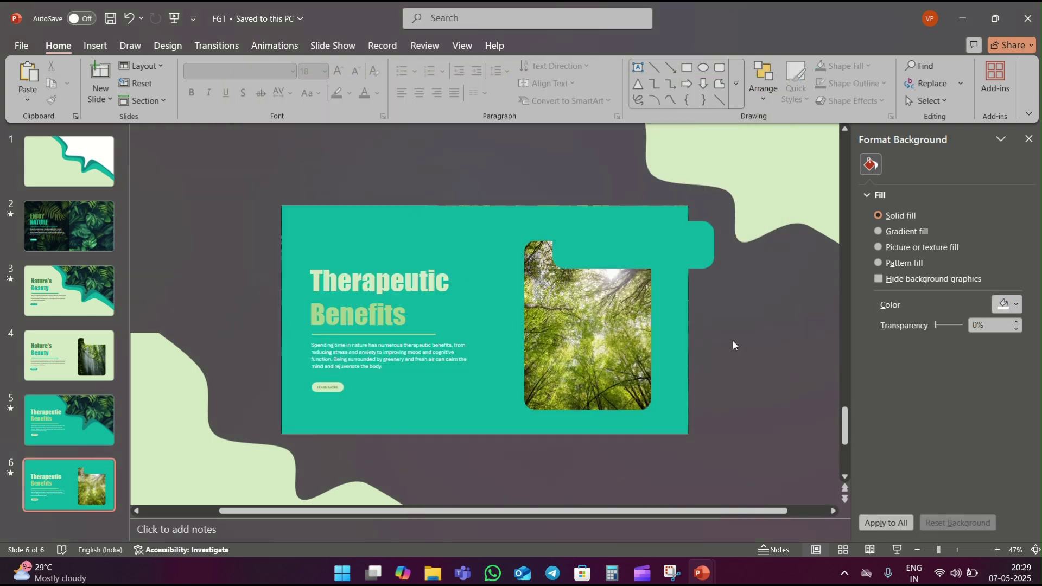
- Duplicate slide 6 as slide 7 and delete both light-green corner shapes
right_click(71, 472)
click(143, 278)
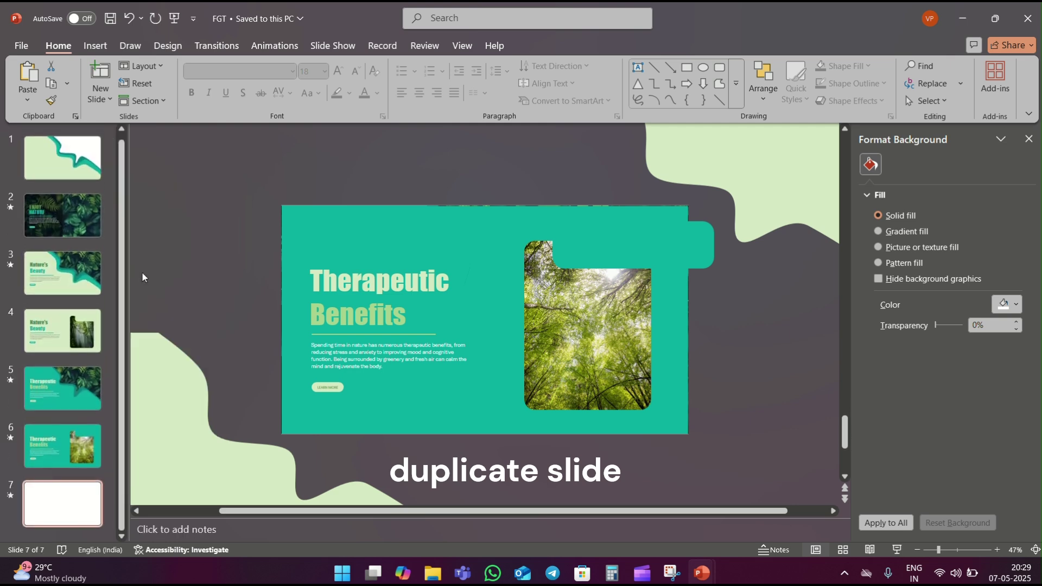
click(768, 179)
key(Delete)
click(300, 406)
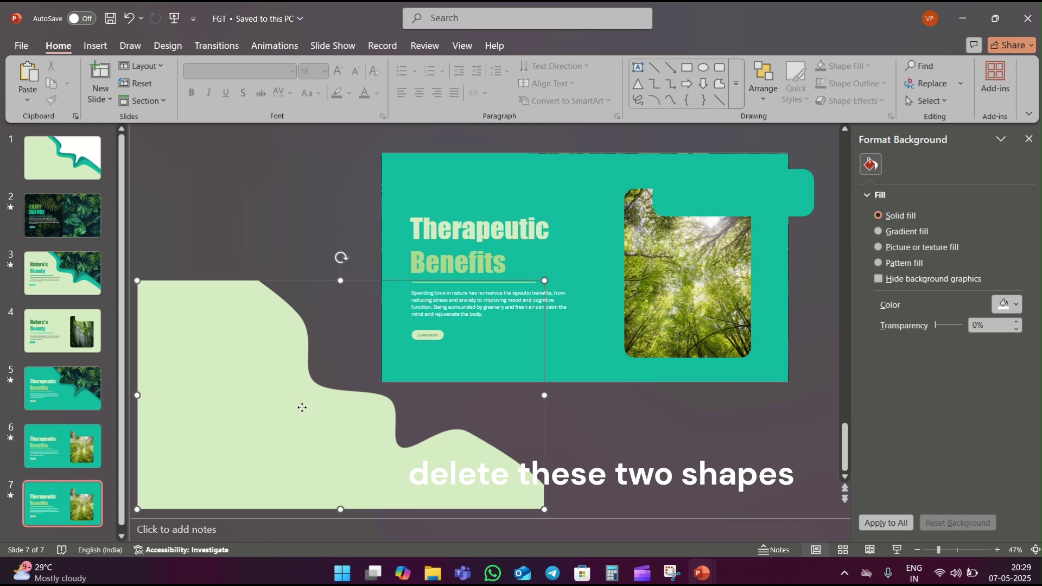
key(Delete)
- Delete the teal tab, forest photo, title, underline, body text and LEARN MORE button
click(637, 255)
shift+click(585, 312)
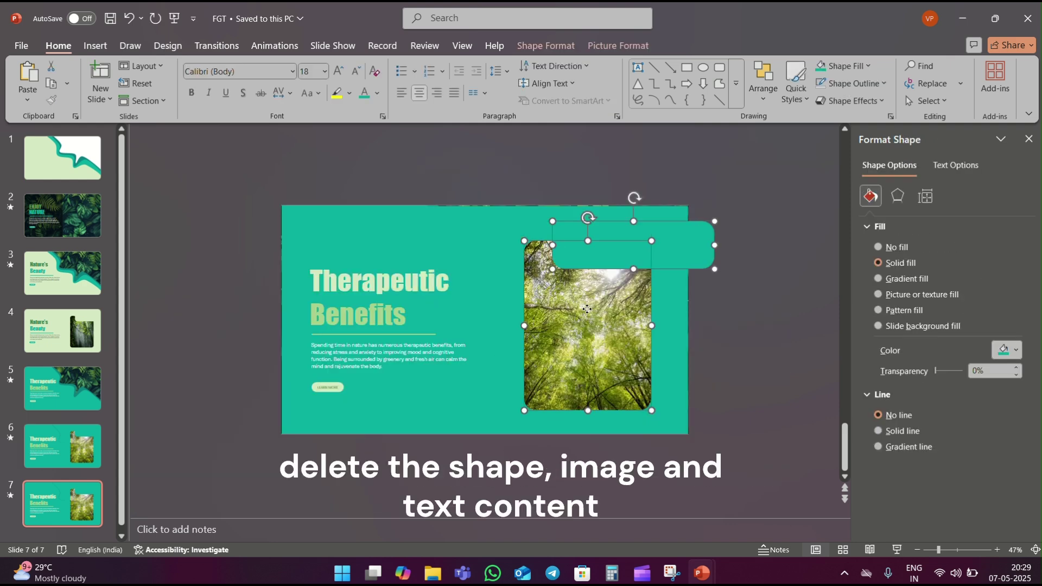
shift+click(355, 286)
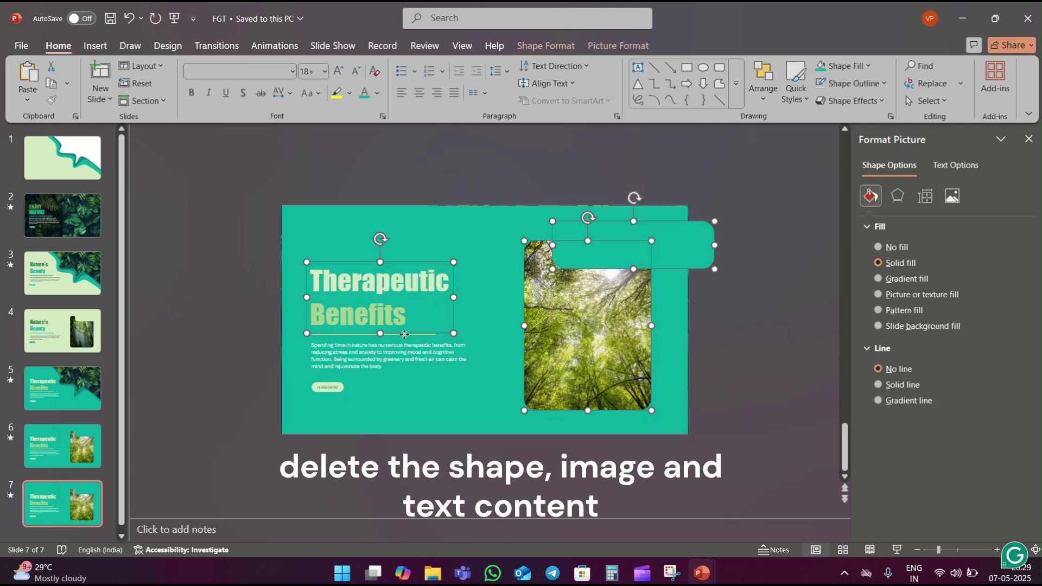
shift+click(380, 335)
shift+click(380, 353)
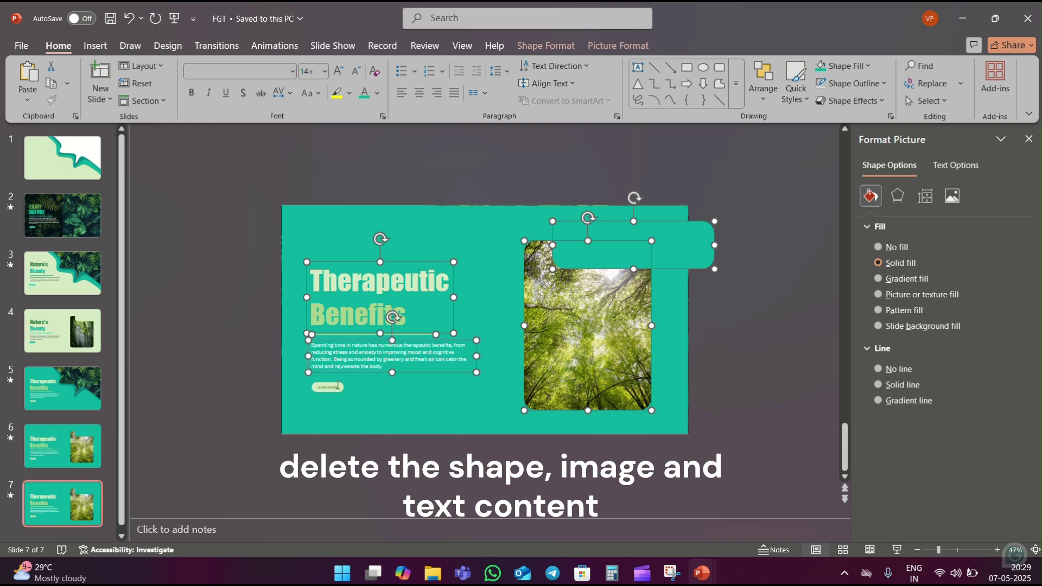
shift+click(328, 388)
key(Delete)
- Move the two teal wave shapes off the slide's top-right and lower-left, revealing the leaf photo
click(602, 360)
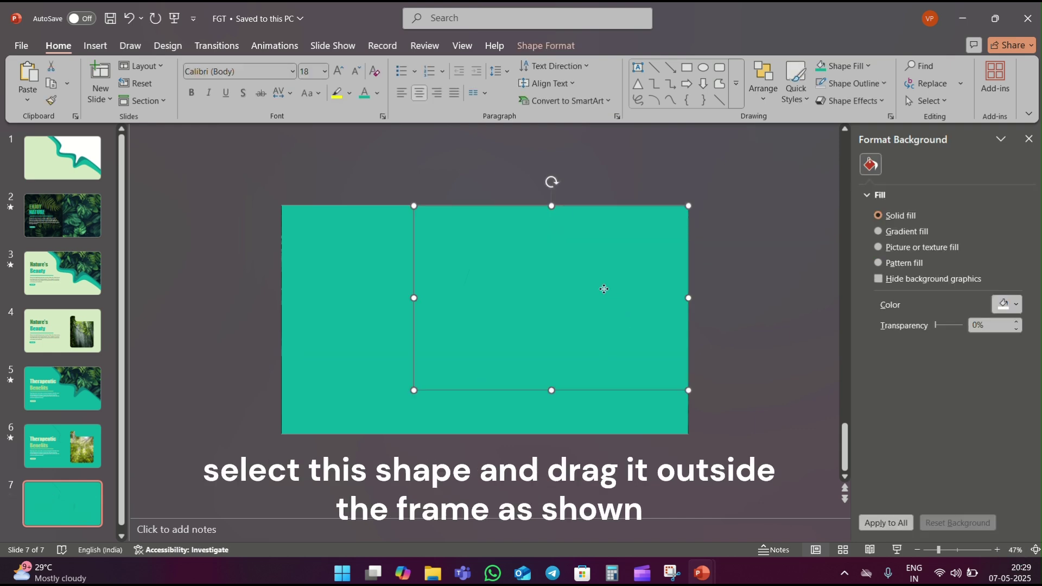
drag(564, 301, 718, 202)
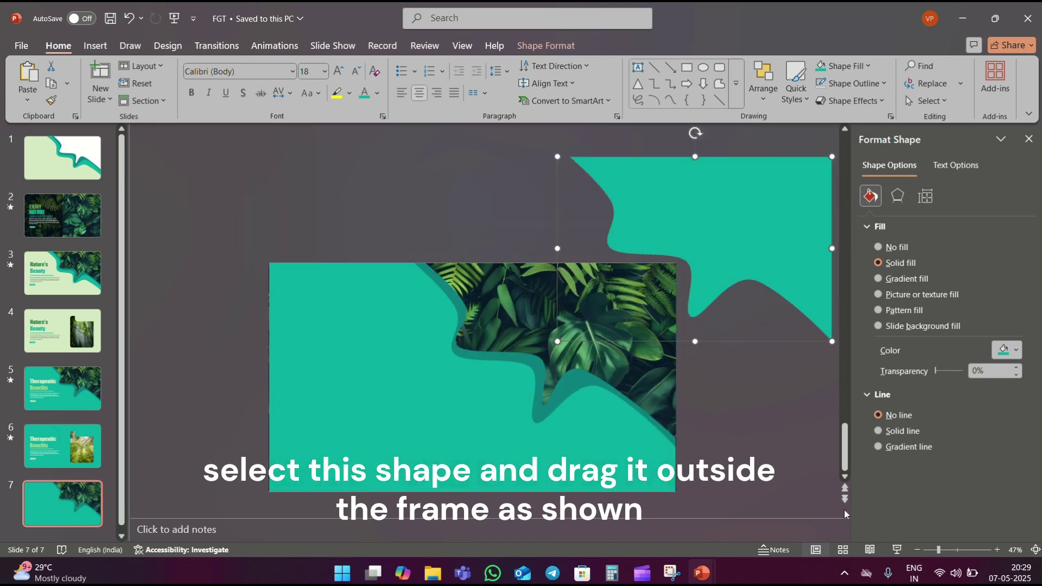
click(933, 551)
drag(465, 349, 296, 447)
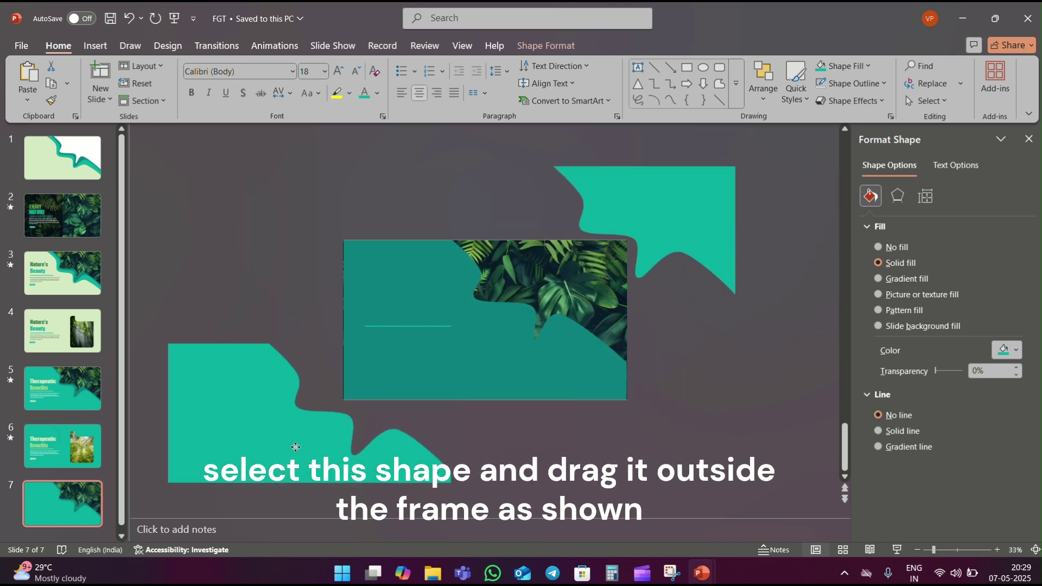
- Delete the leftover thin line from slide 7
click(421, 326)
key(Delete)
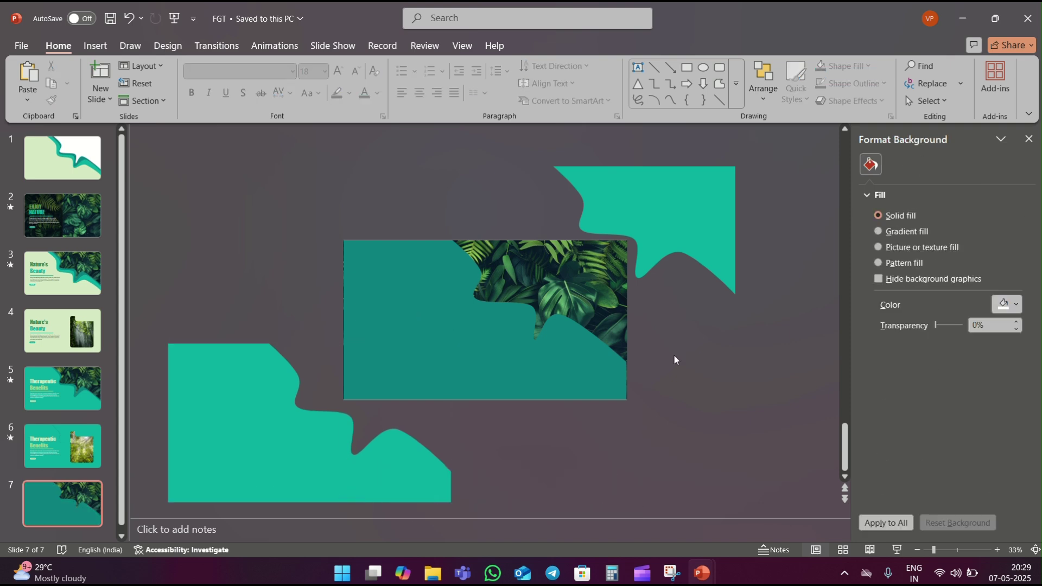
drag(934, 551, 941, 553)
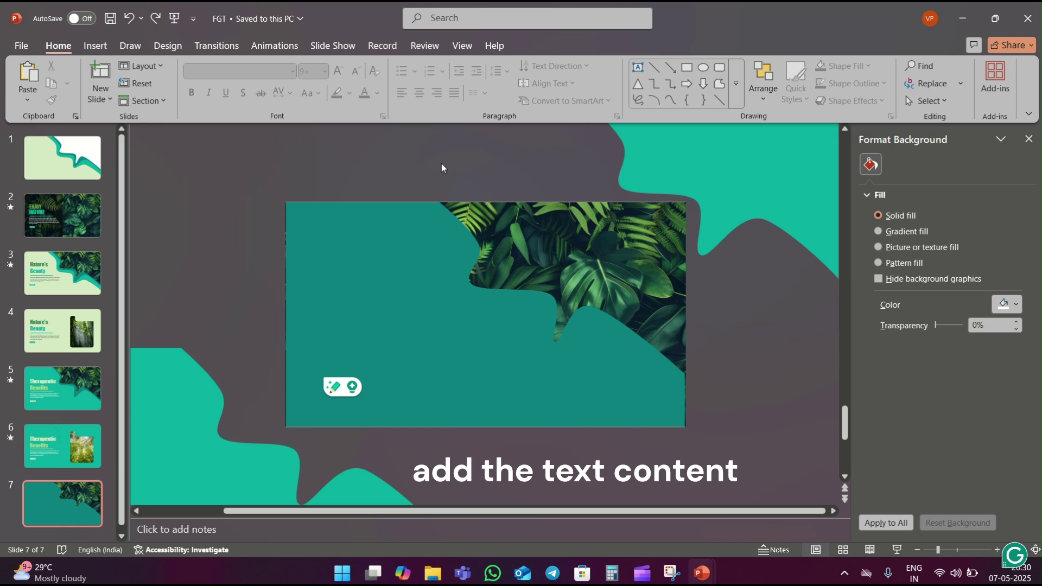
- Paste the Biodiversity title, text and button onto slide 7, plus slide 1's layered wave past its top-right corner
key(ctrl+v)
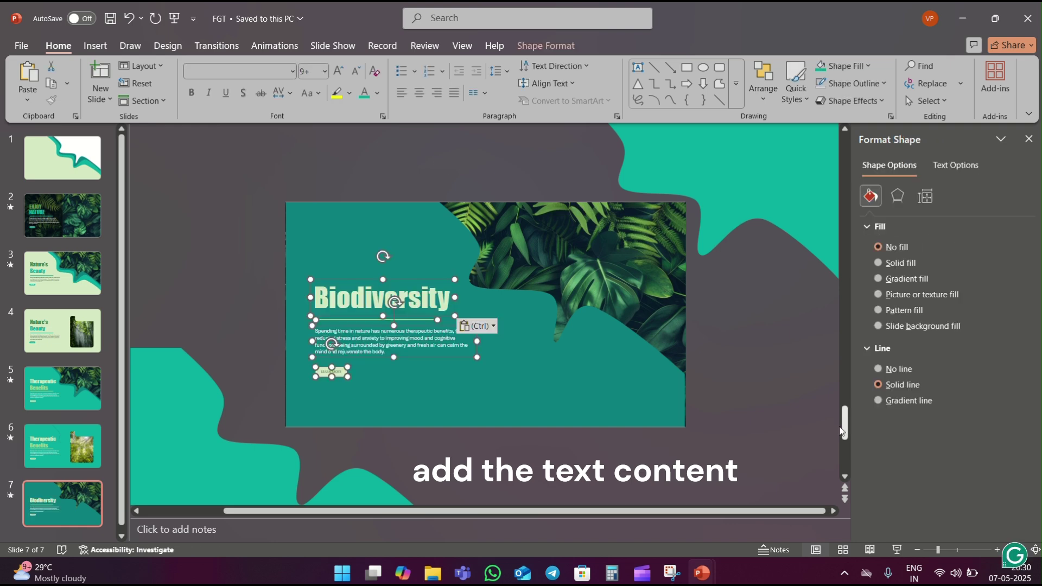
click(741, 363)
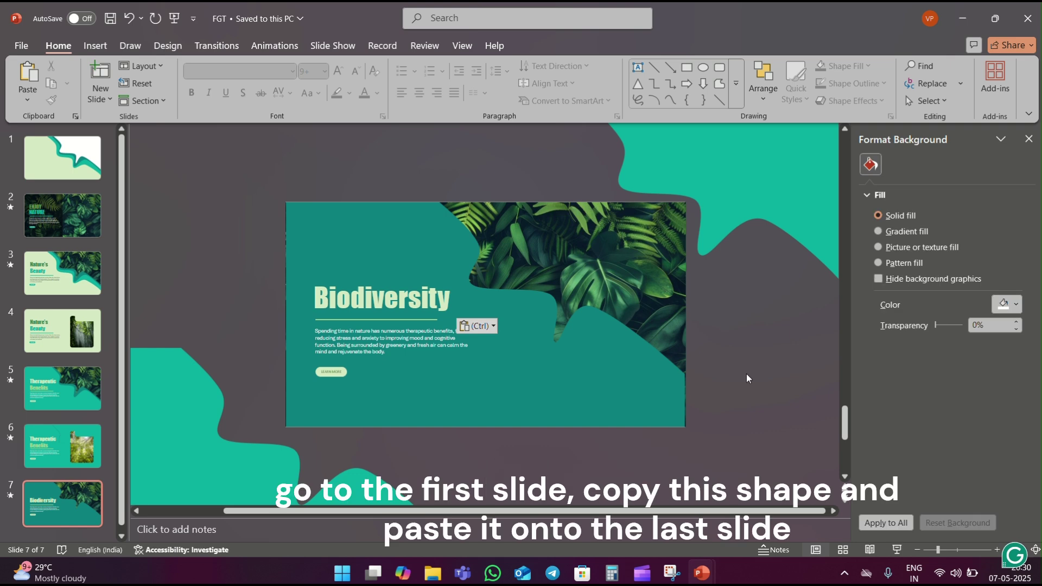
click(91, 168)
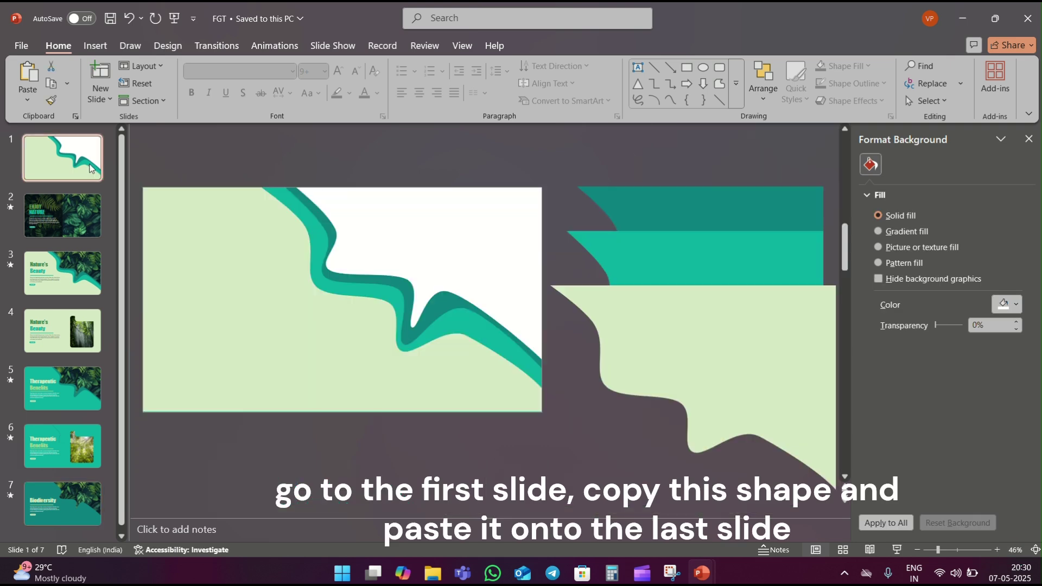
click(666, 213)
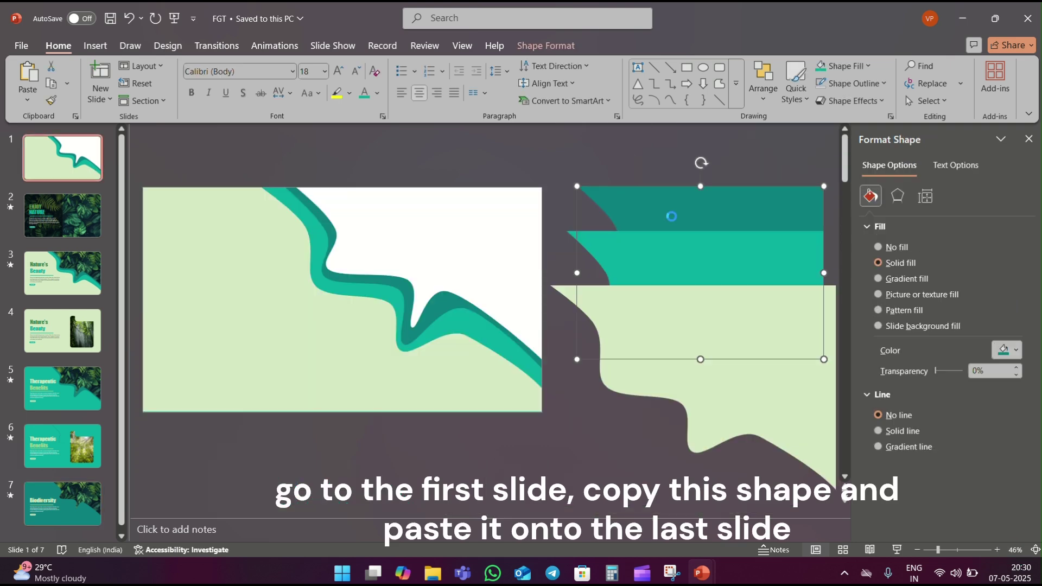
click(63, 503)
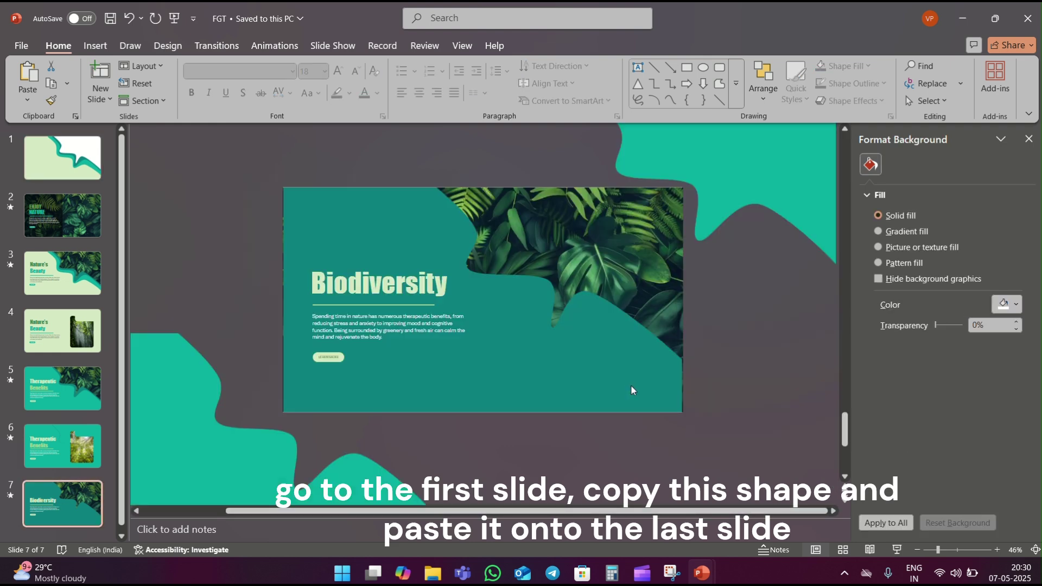
key(ctrl+v)
mouse_move(754, 279)
mouse_down()
mouse_move(623, 194)
mouse_move(625, 205)
mouse_up()
scroll(489, 343, left, 3)
click(211, 319)
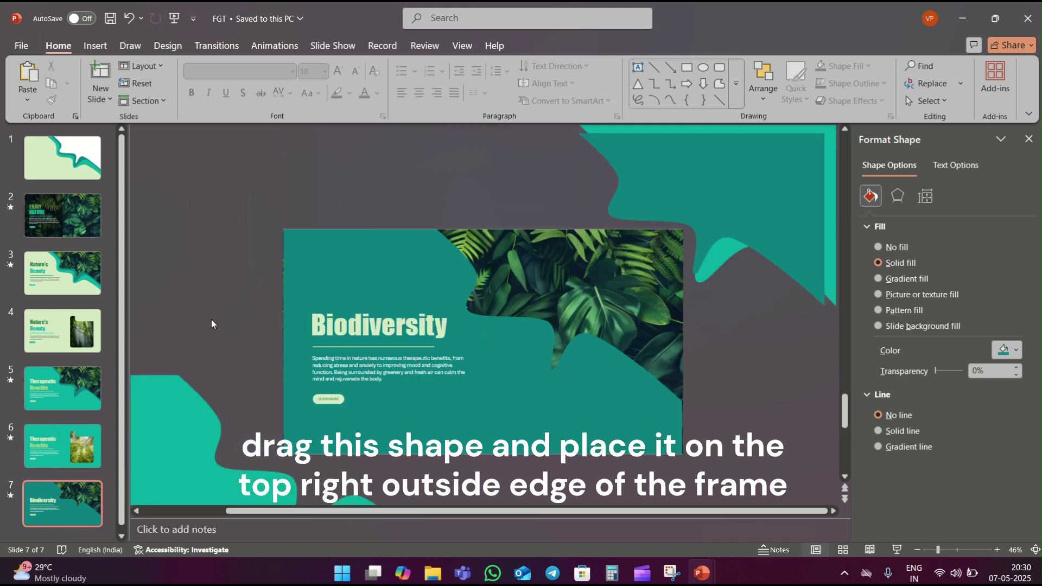
- Duplicate slide 7 as slide 8 and slide its teal shape down-left over the fern photo
right_click(74, 506)
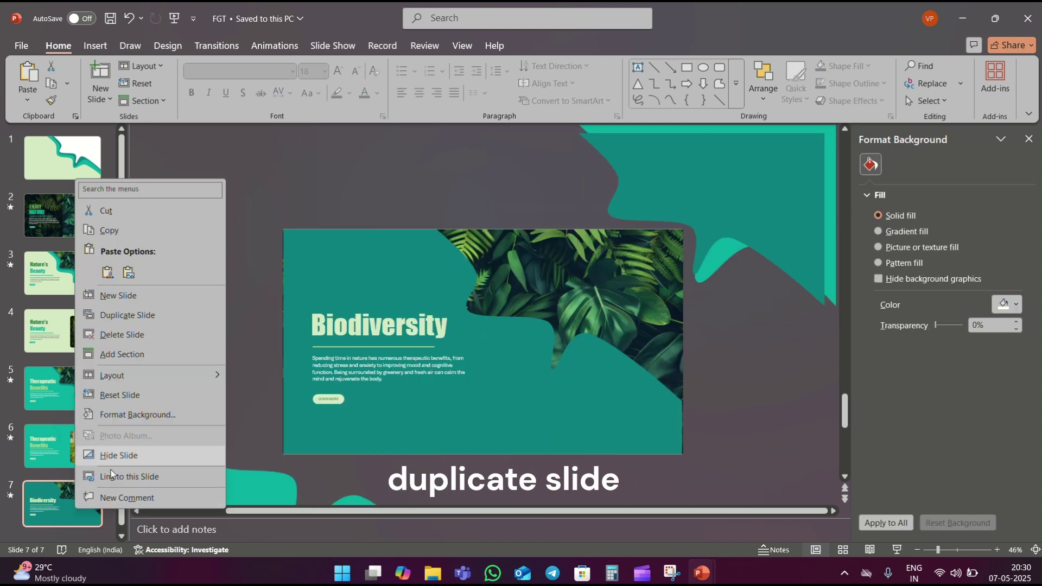
click(171, 314)
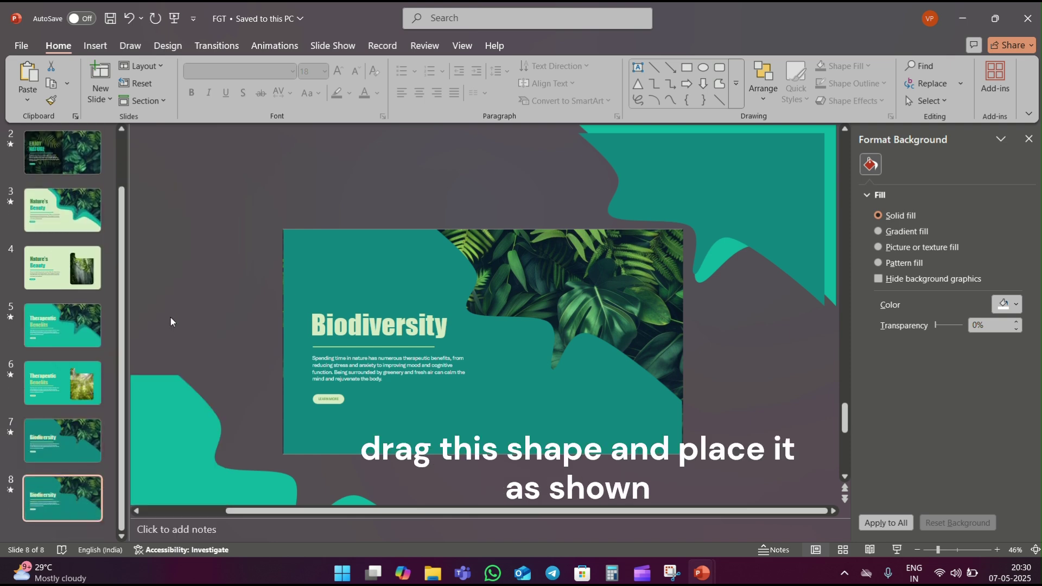
drag(750, 210, 631, 245)
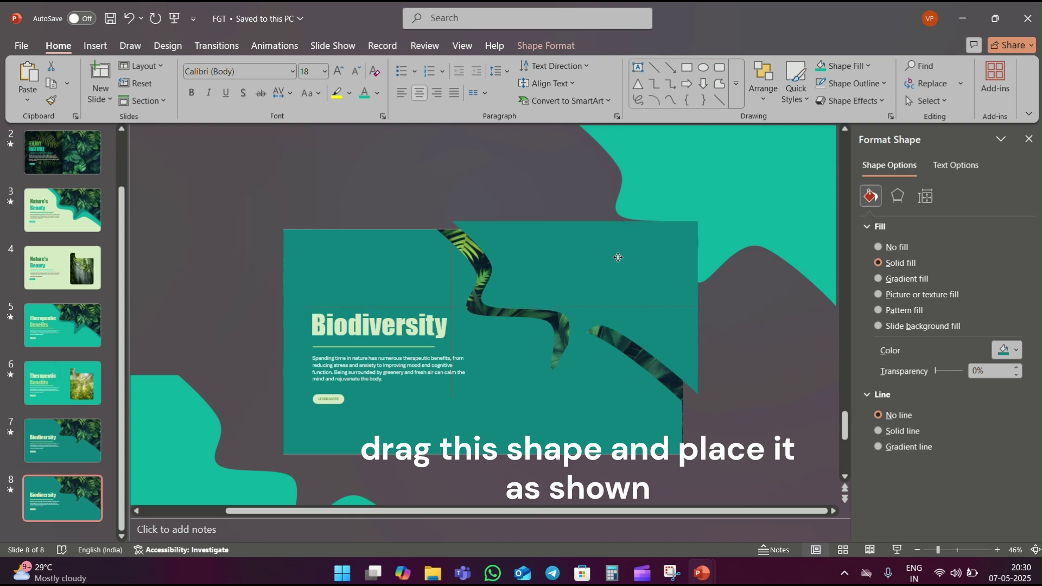
drag(630, 245, 606, 266)
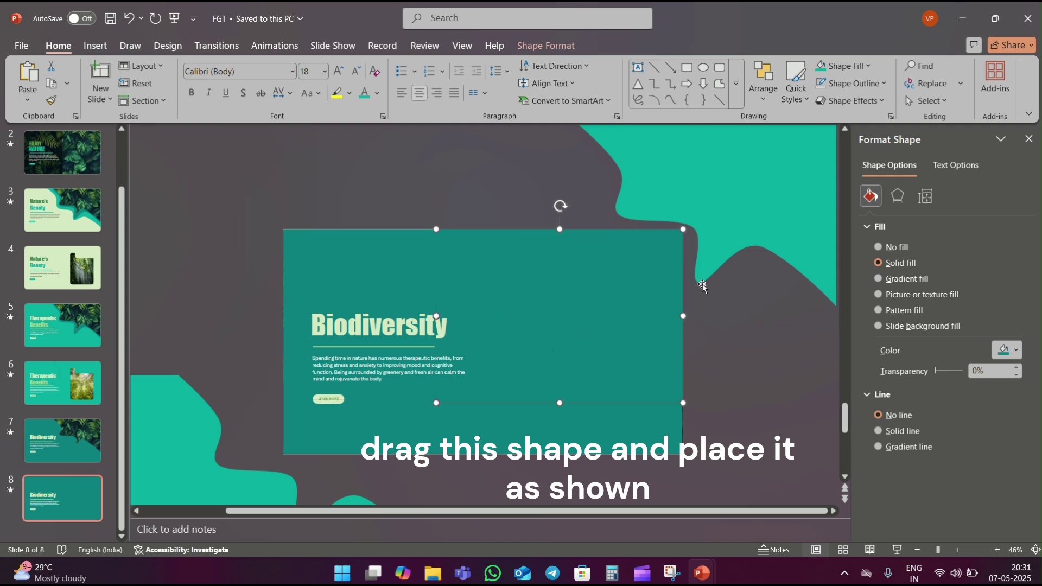
click(728, 320)
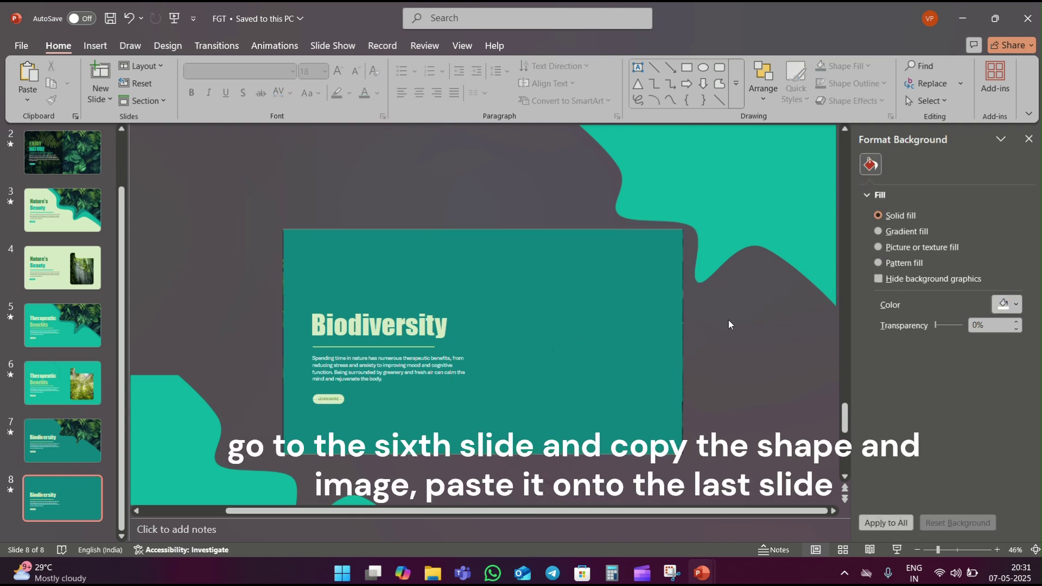
- Paste slide 6's tab shape and forest photo onto slide 8
click(62, 383)
click(596, 264)
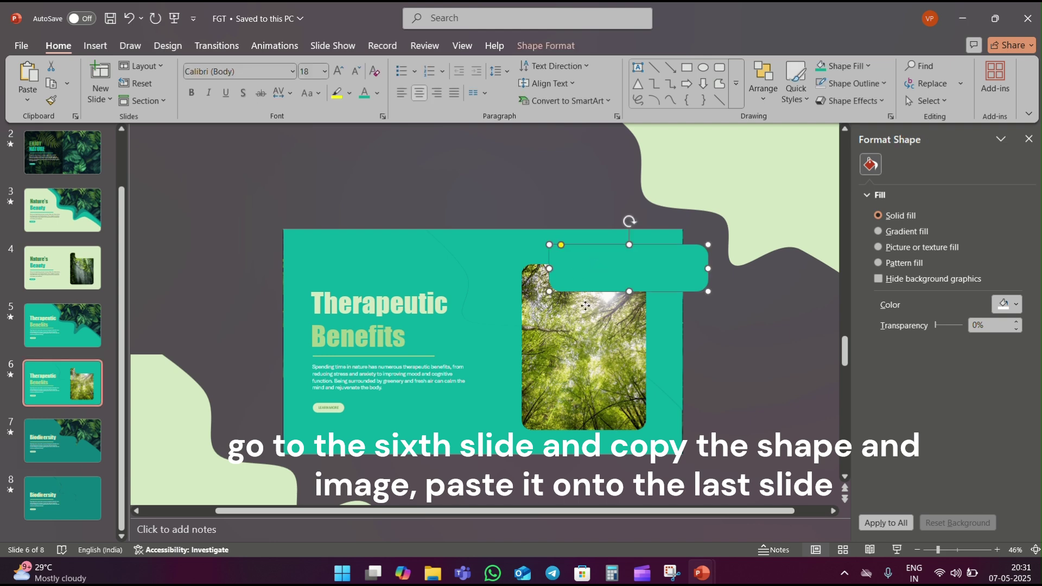
ctrl+click(578, 336)
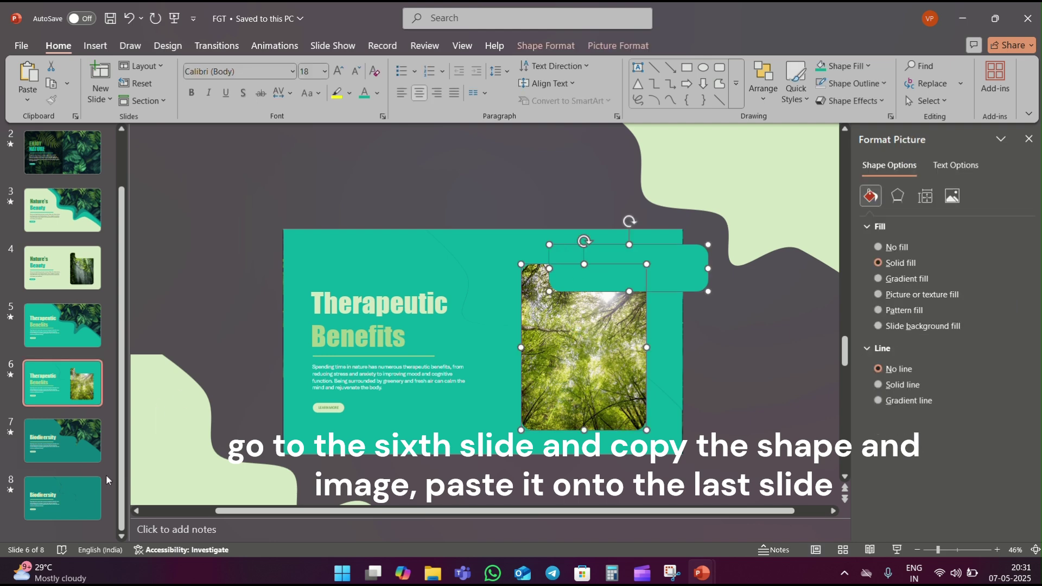
click(65, 496)
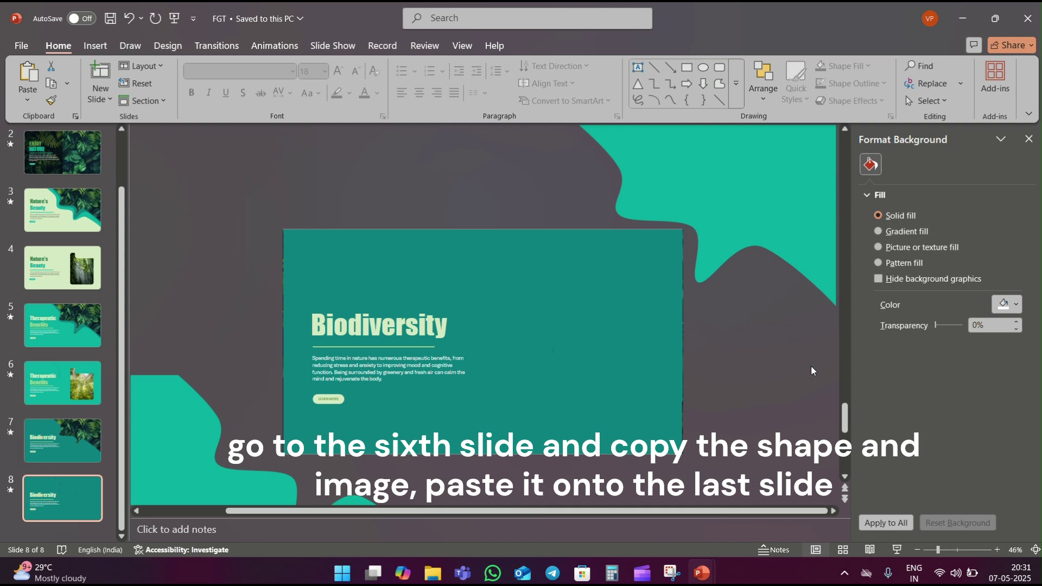
key(ctrl+v)
click(742, 327)
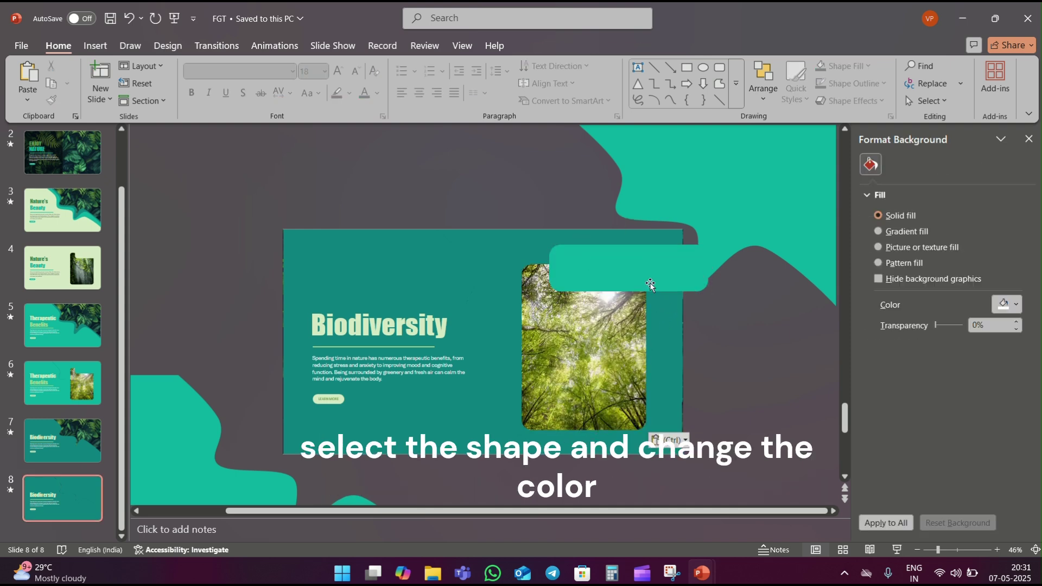
- Fill the pasted tab shape on slide 8 dark teal
click(650, 284)
click(822, 65)
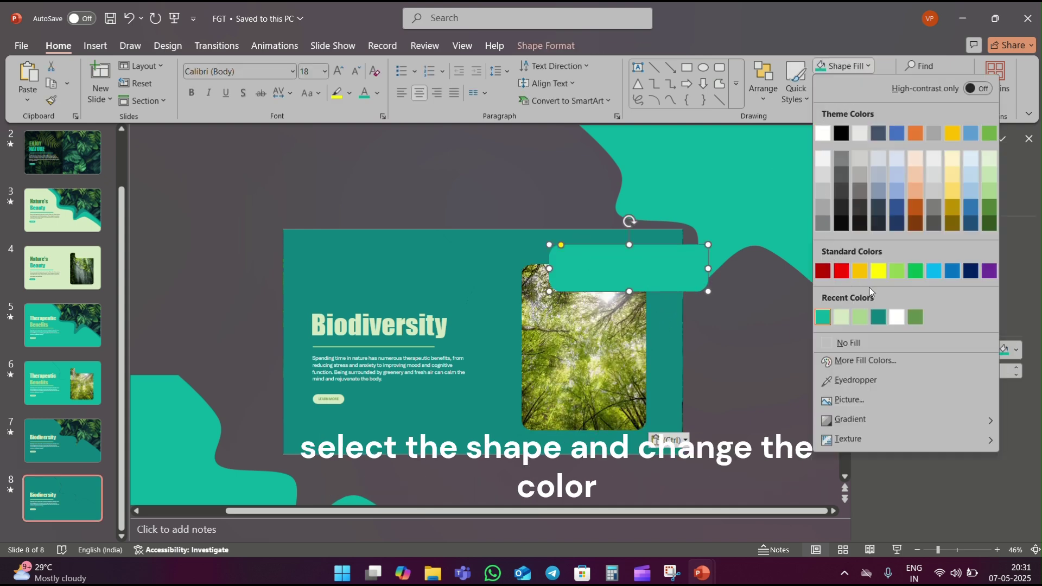
click(878, 317)
click(757, 307)
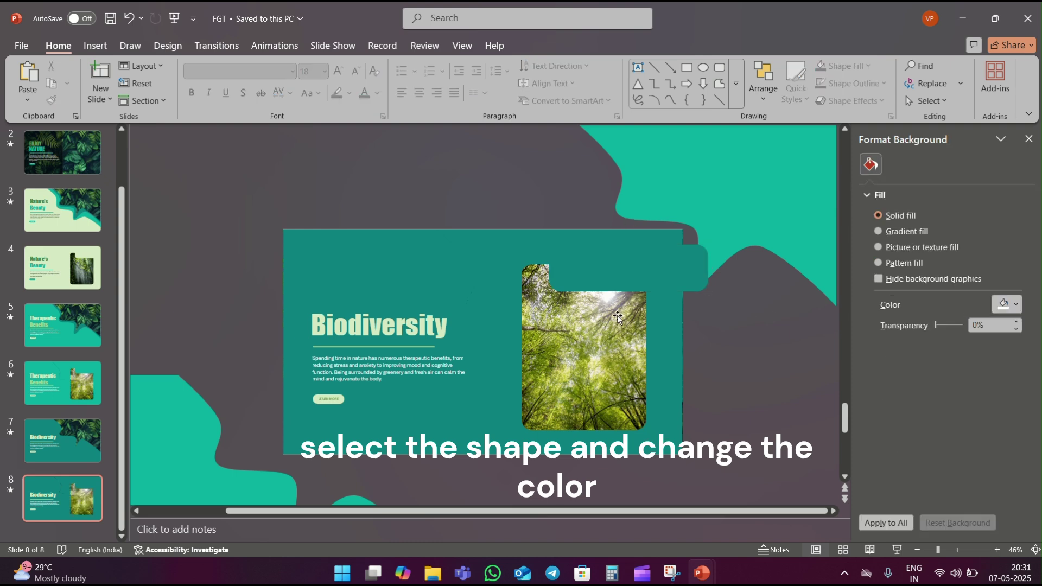
click(618, 317)
right_click(618, 315)
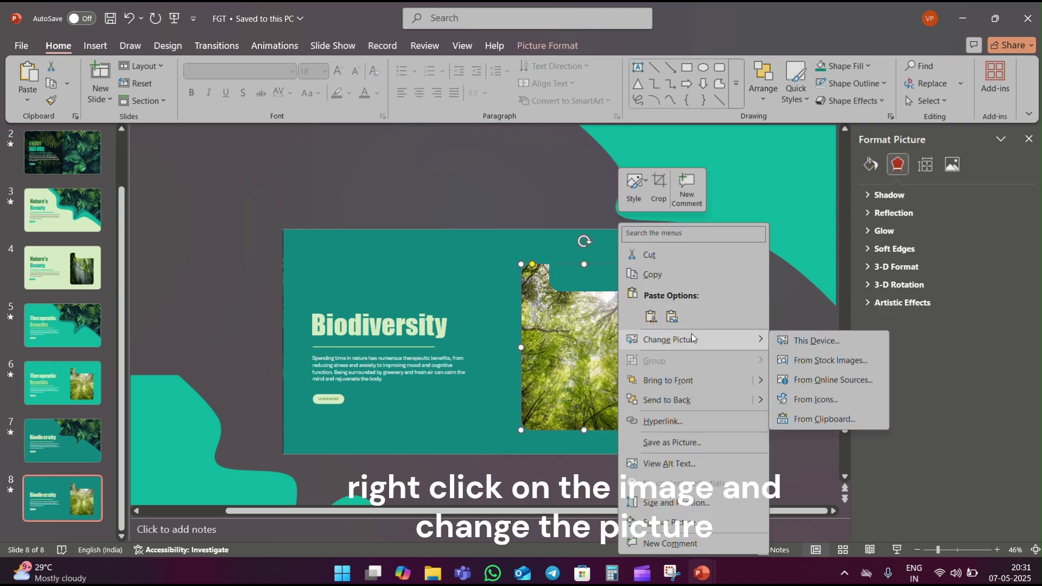
click(816, 341)
click(504, 224)
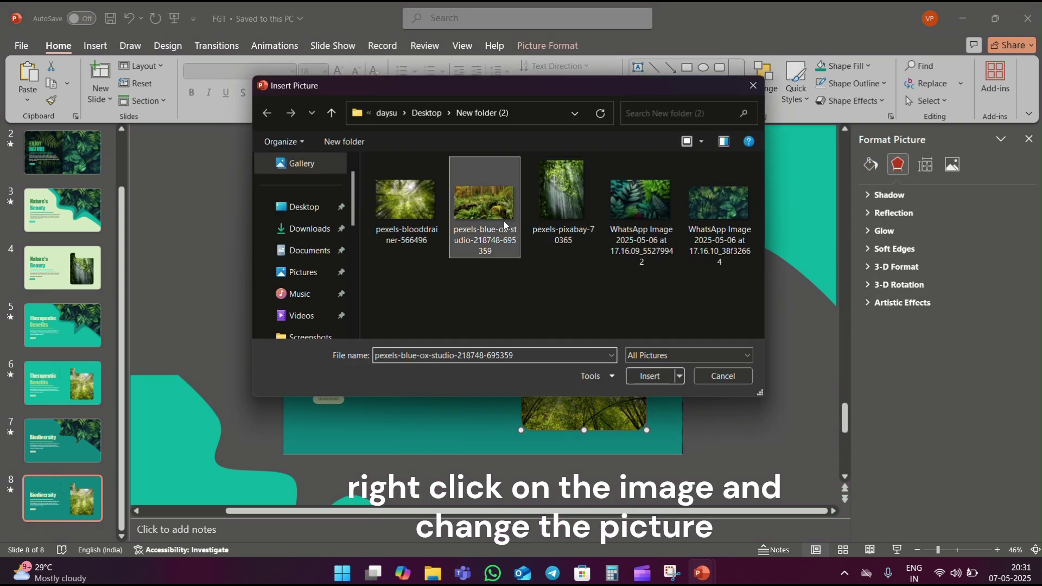
double_click(504, 224)
click(724, 338)
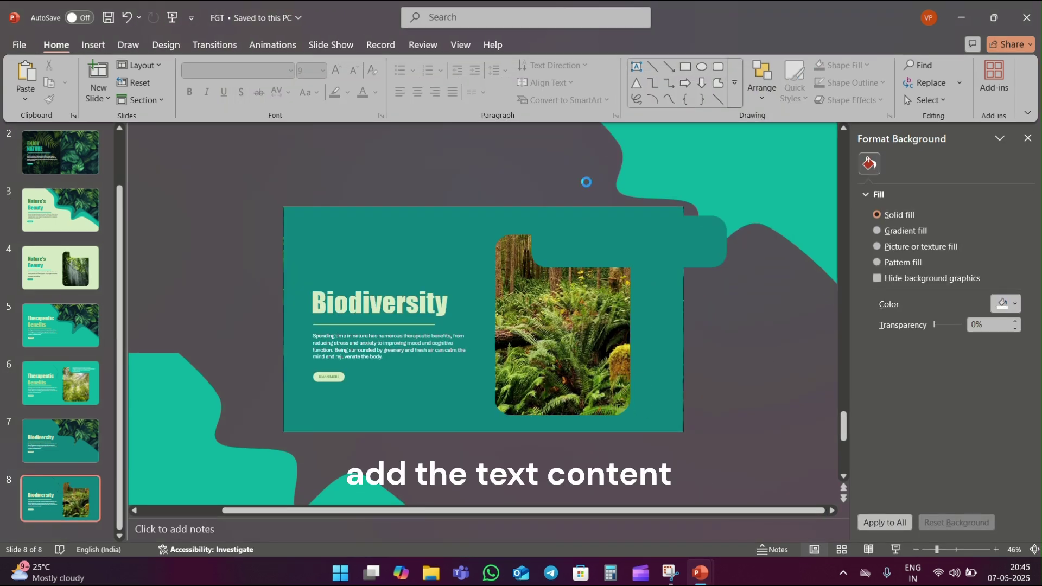
text(Nature's biodiversity encompasses a vast array of plant and animal species, each playing a vital role in maintaining the delicate balance of ecosystems.)
- Paste the therapeutic benefits caption into slide 6's tab and the Nature's Beauty caption onto slide 4
click(716, 326)
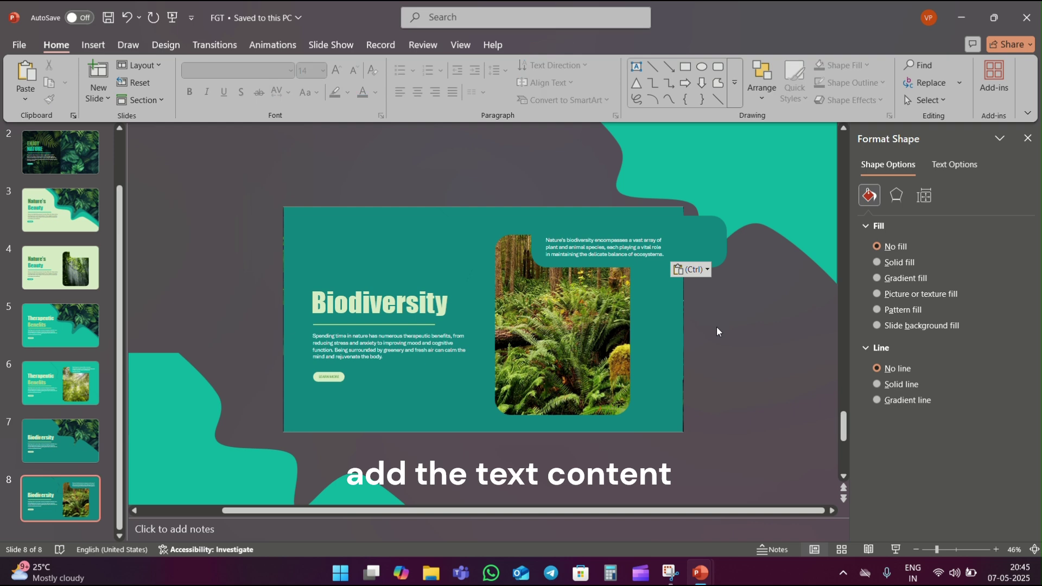
click(84, 384)
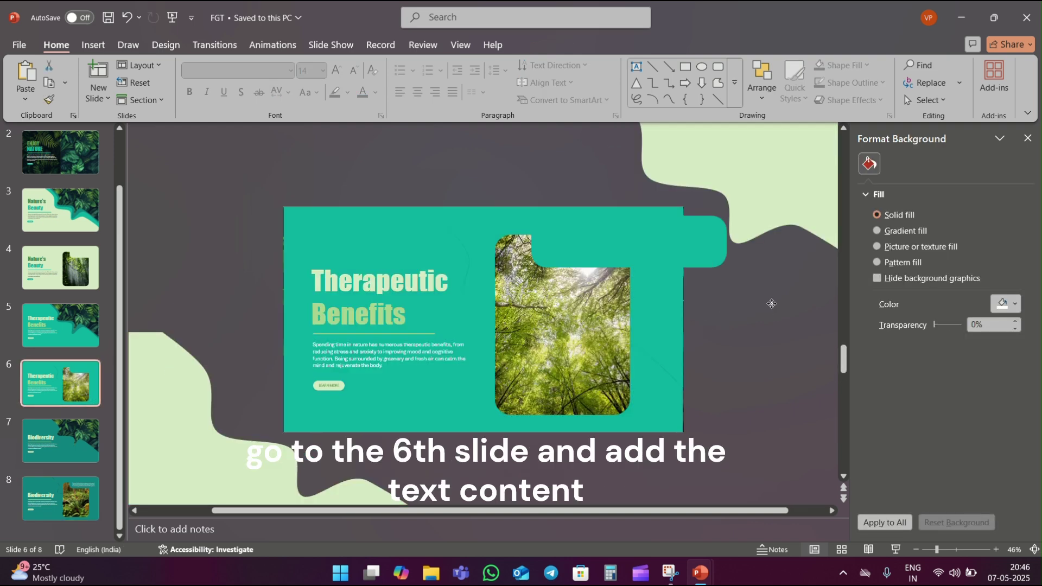
key(ctrl+v)
click(767, 353)
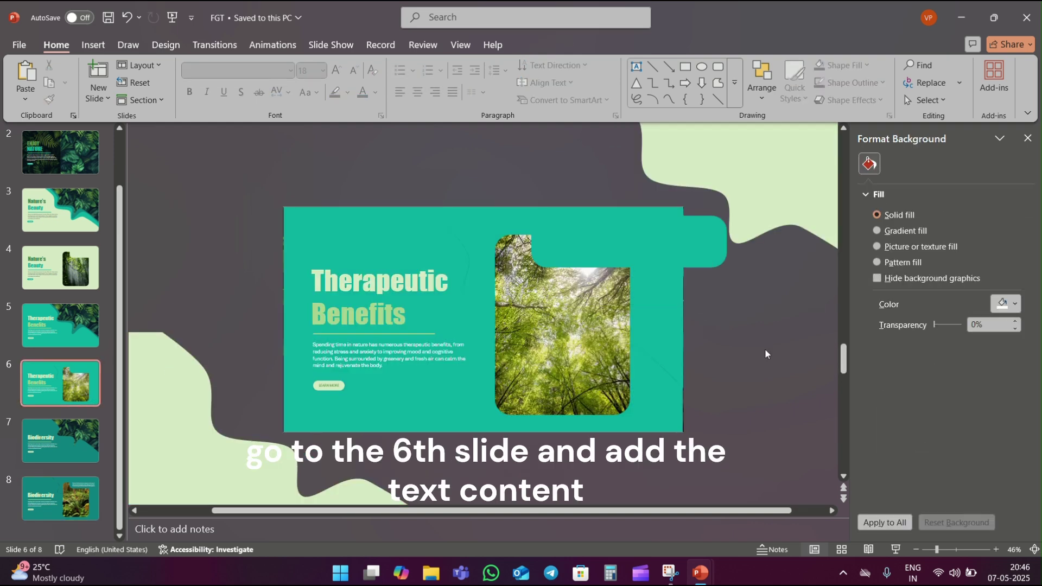
text(Spending time in nature offers numerous therapeutic benefits, including reduced stress and anxiety, improved mood, and enhanced cognitive function)
click(722, 325)
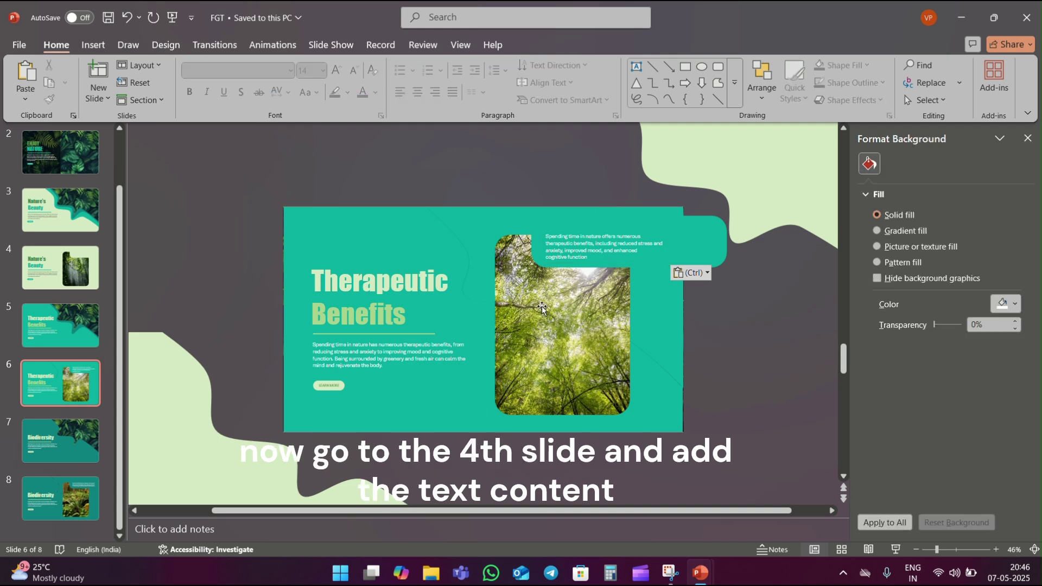
click(94, 252)
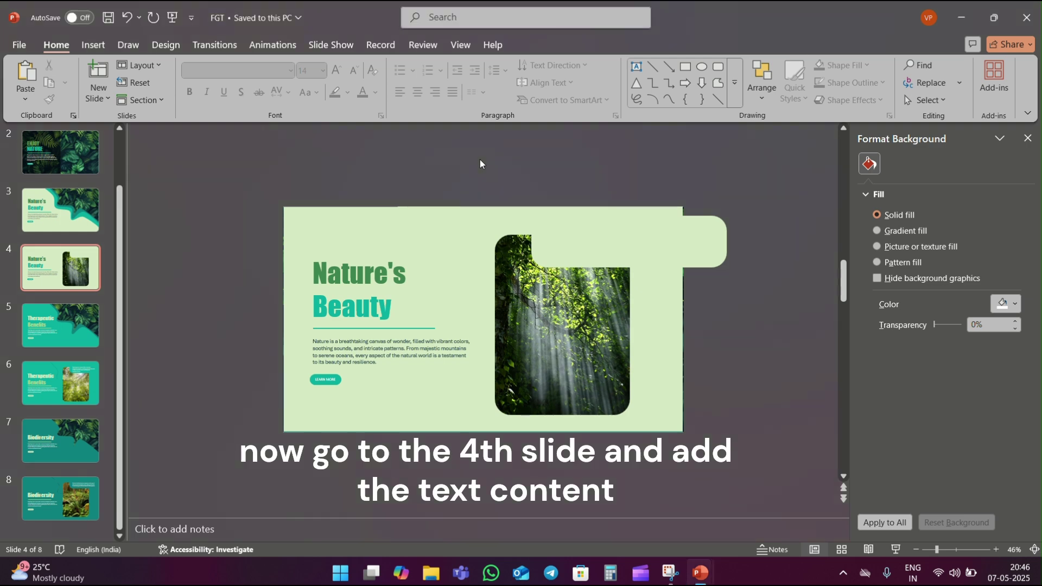
click(542, 171)
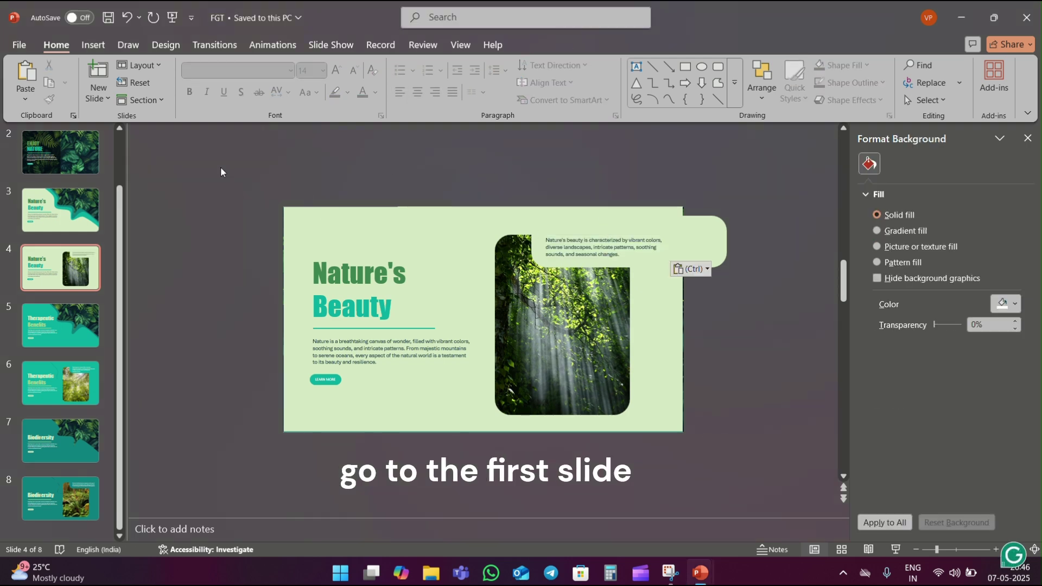
- Give slide 2's dark left-half rectangle a Fly In From Right entrance and set its start timing
click(60, 152)
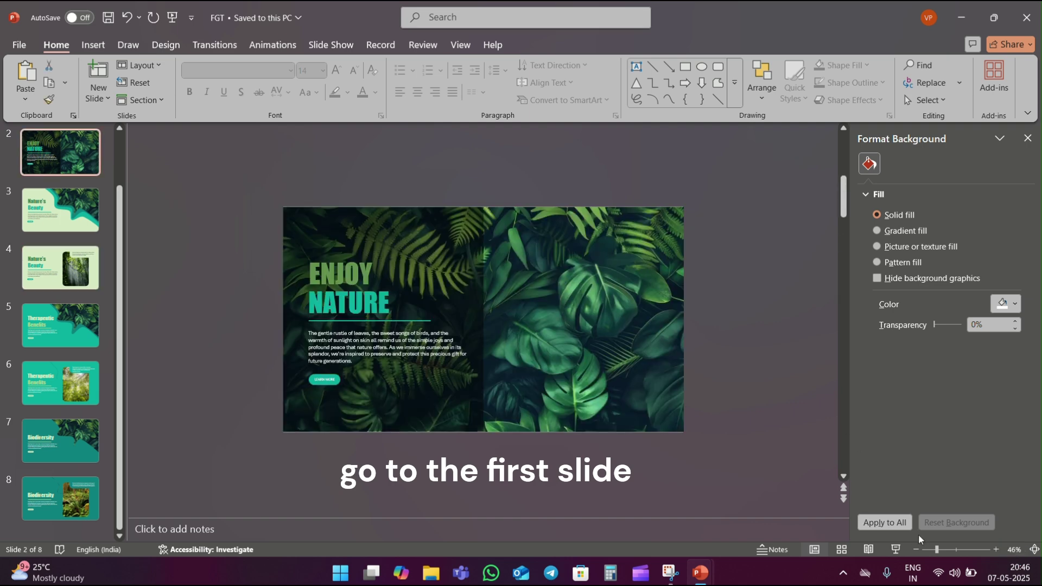
drag(933, 550, 944, 550)
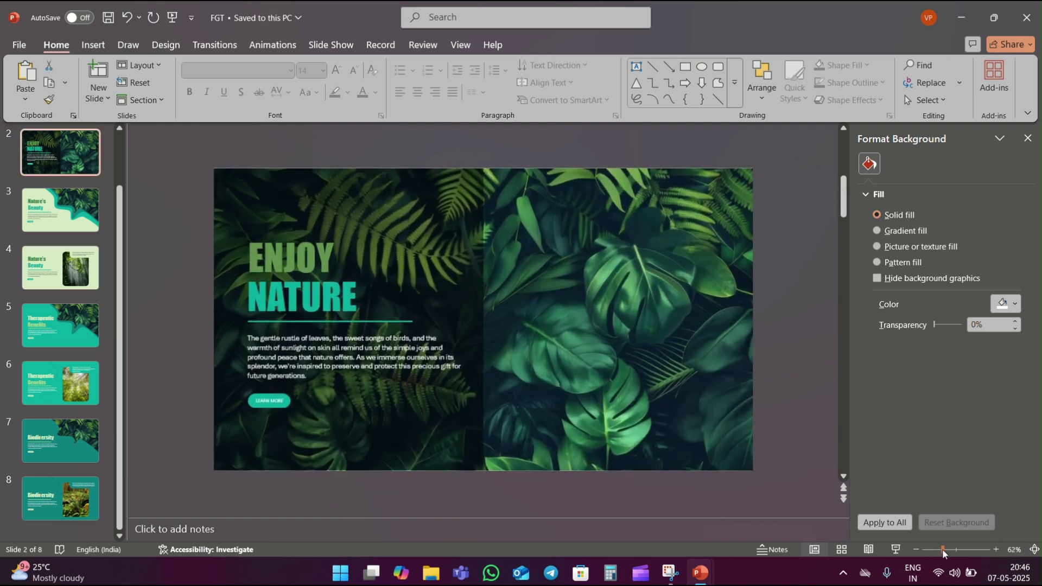
click(392, 194)
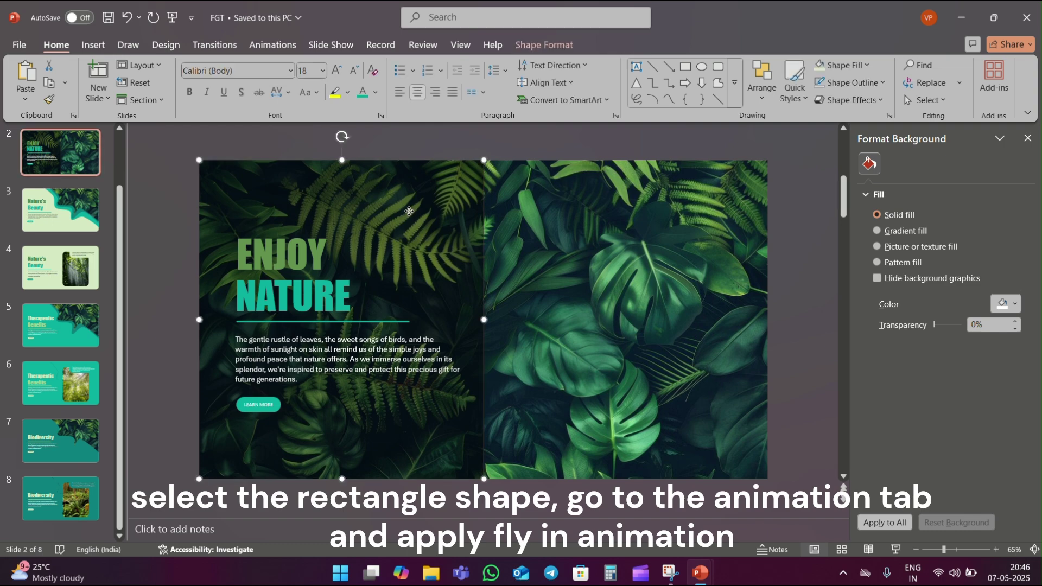
click(273, 45)
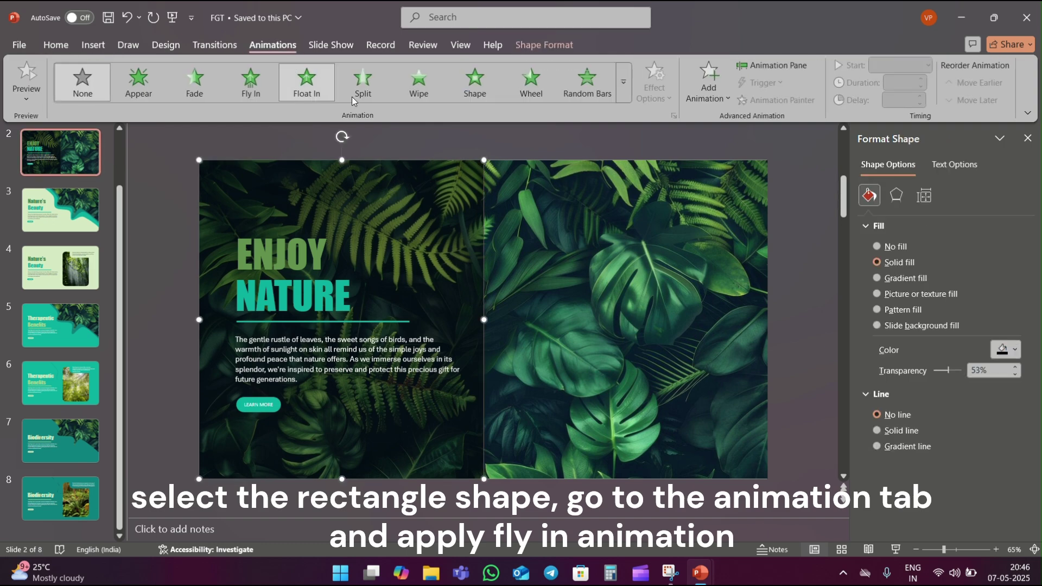
click(252, 79)
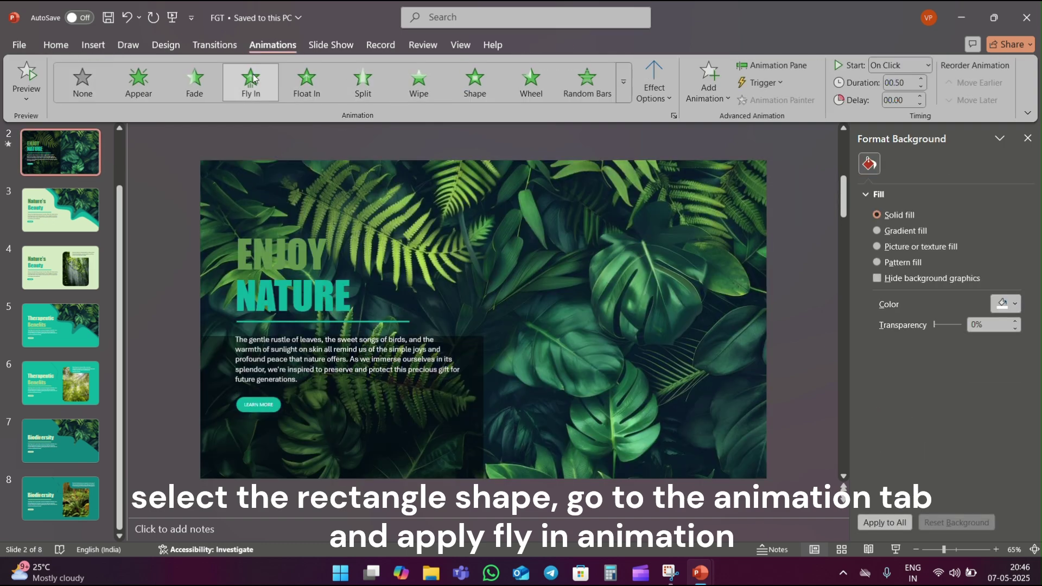
click(642, 100)
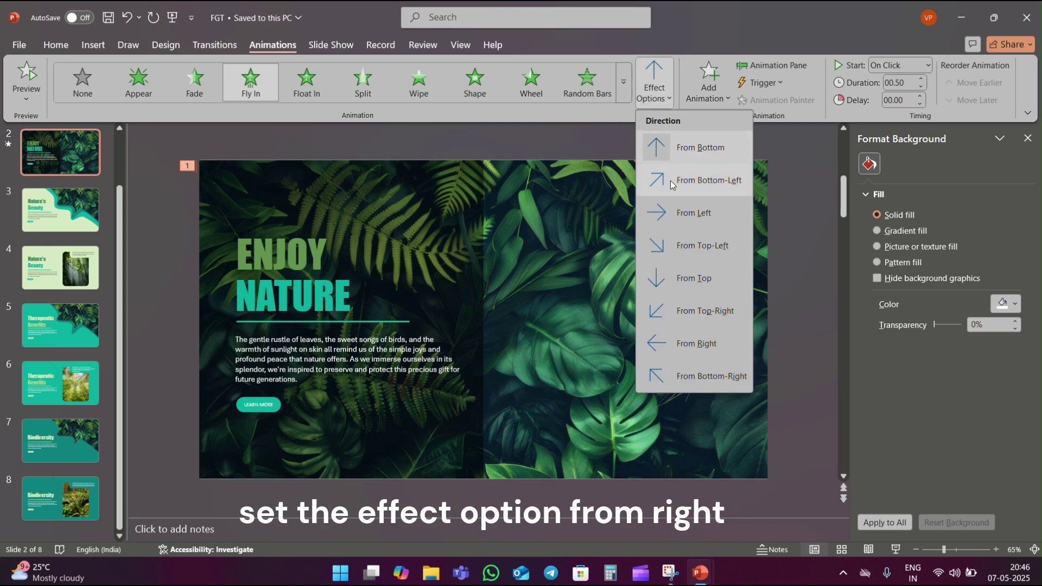
click(680, 344)
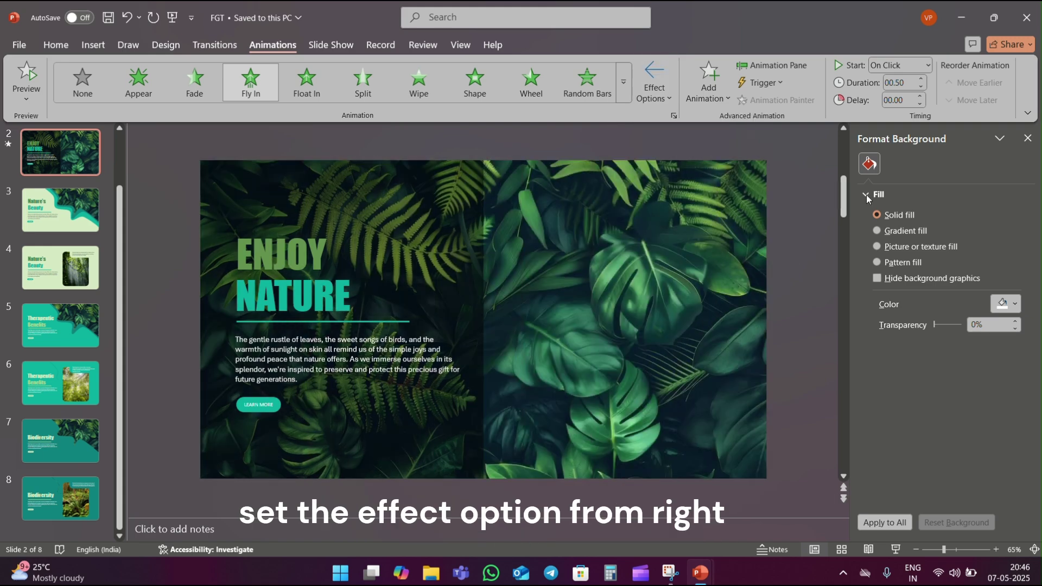
click(928, 65)
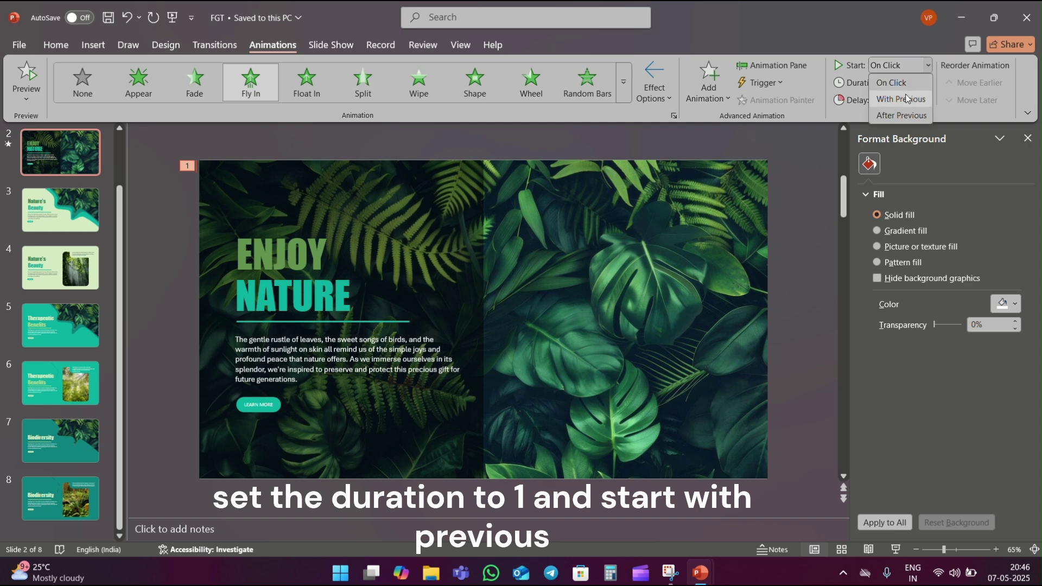
- Apply Float In to the ENJOY and NATURE headings, paragraph and LEARN MORE button together
click(808, 159)
click(296, 257)
shift+click(298, 289)
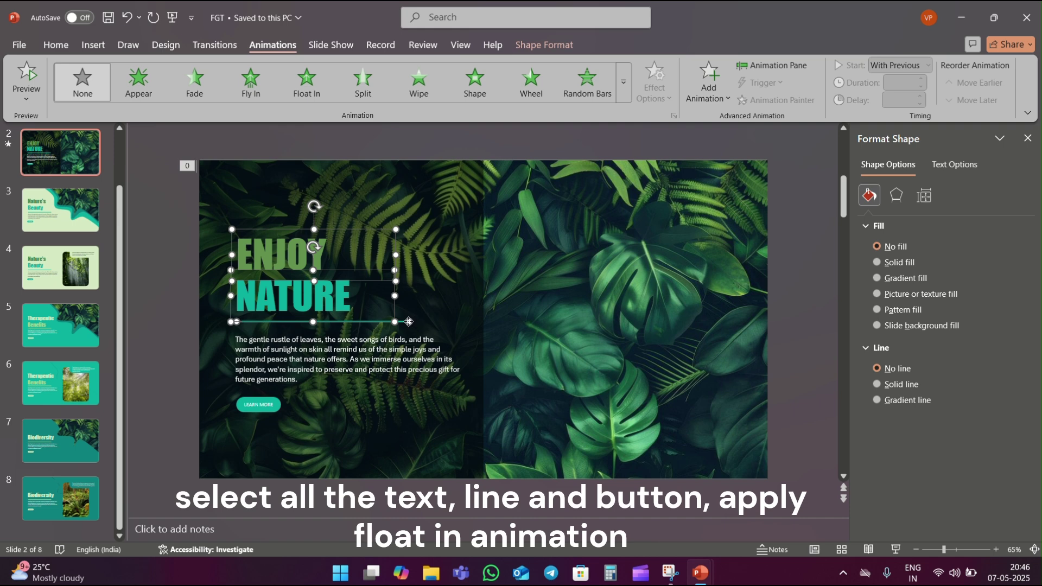
shift+click(304, 373)
shift+click(270, 402)
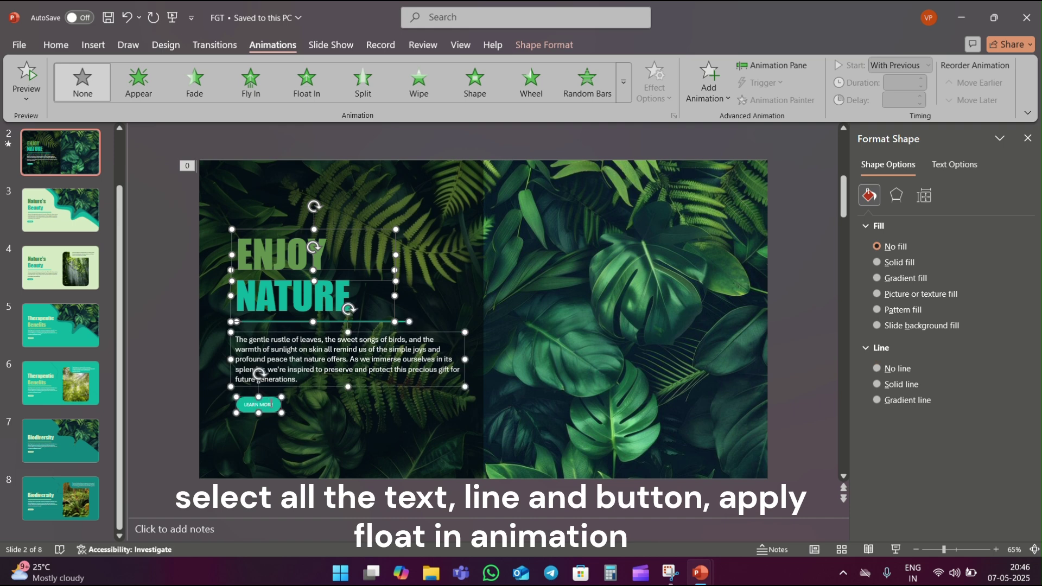
click(298, 87)
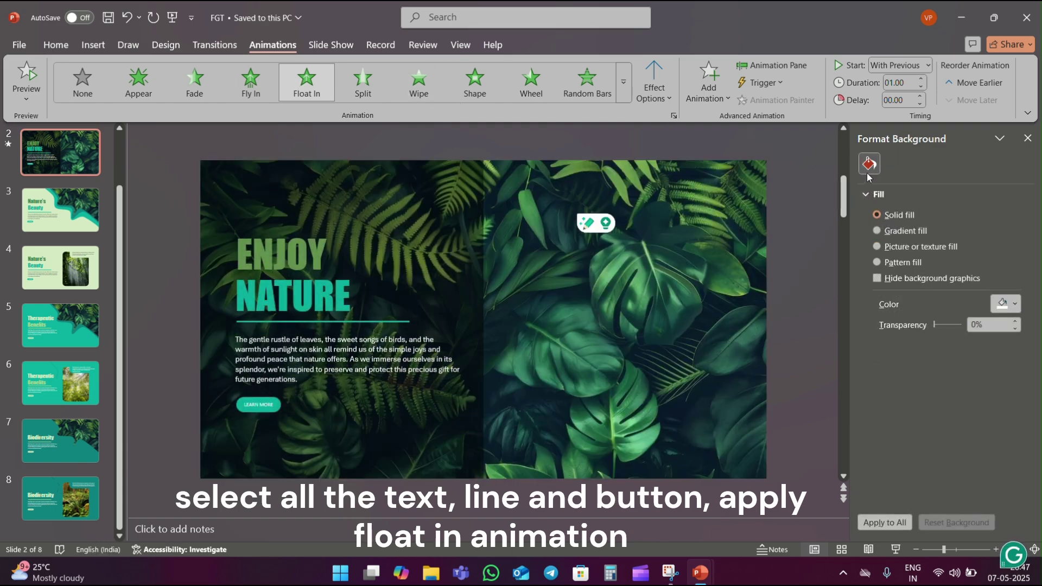
click(803, 171)
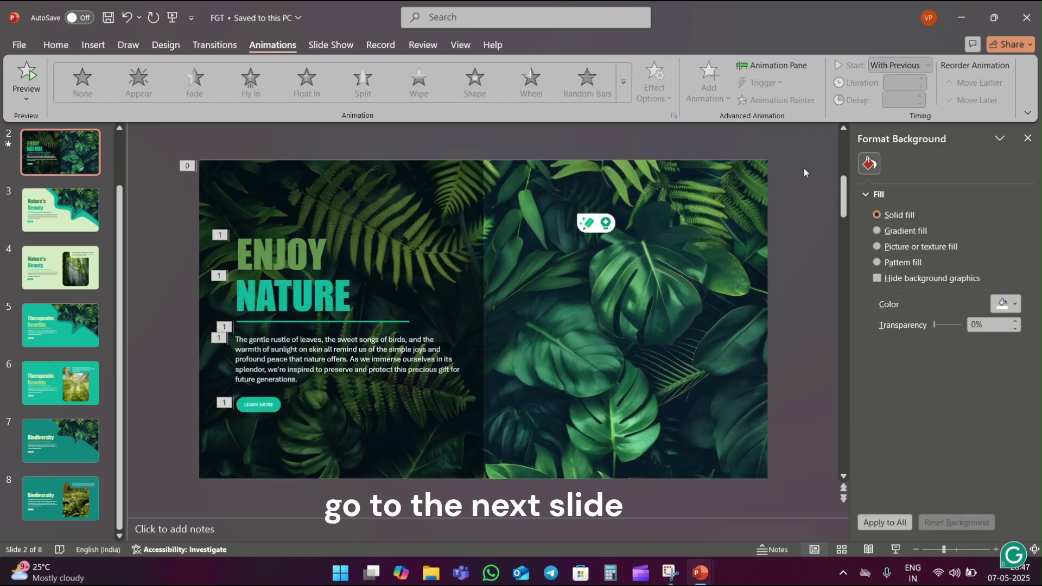
- Give slide 3's three wavy shapes a Fly In From Left entrance
click(42, 216)
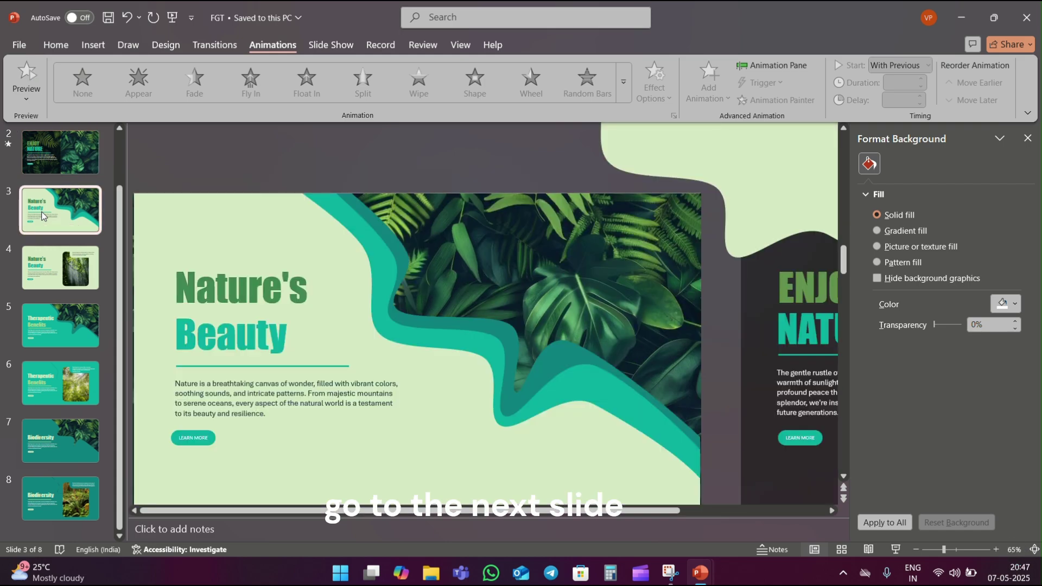
click(400, 246)
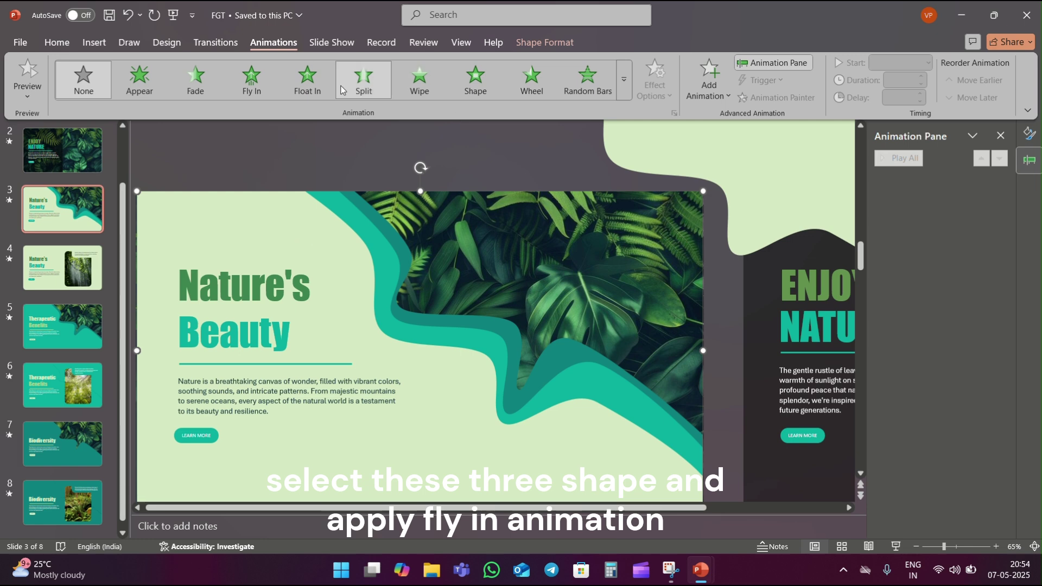
click(253, 87)
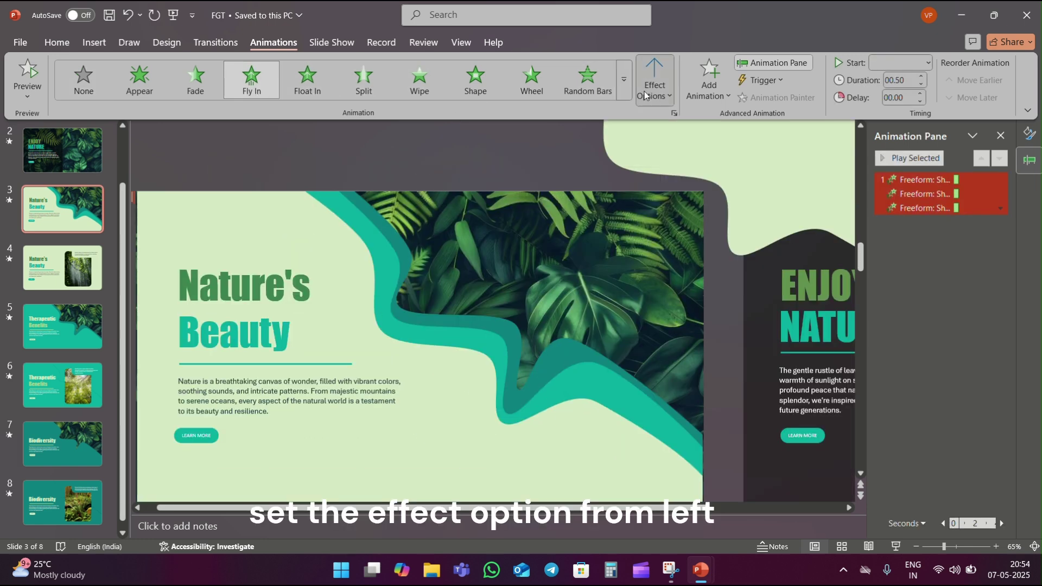
click(653, 90)
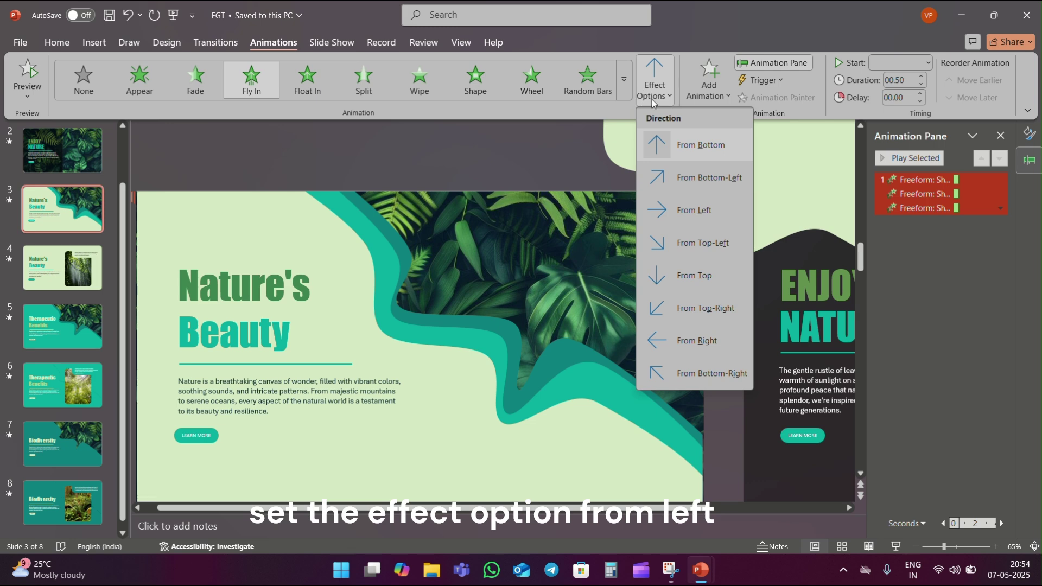
click(682, 223)
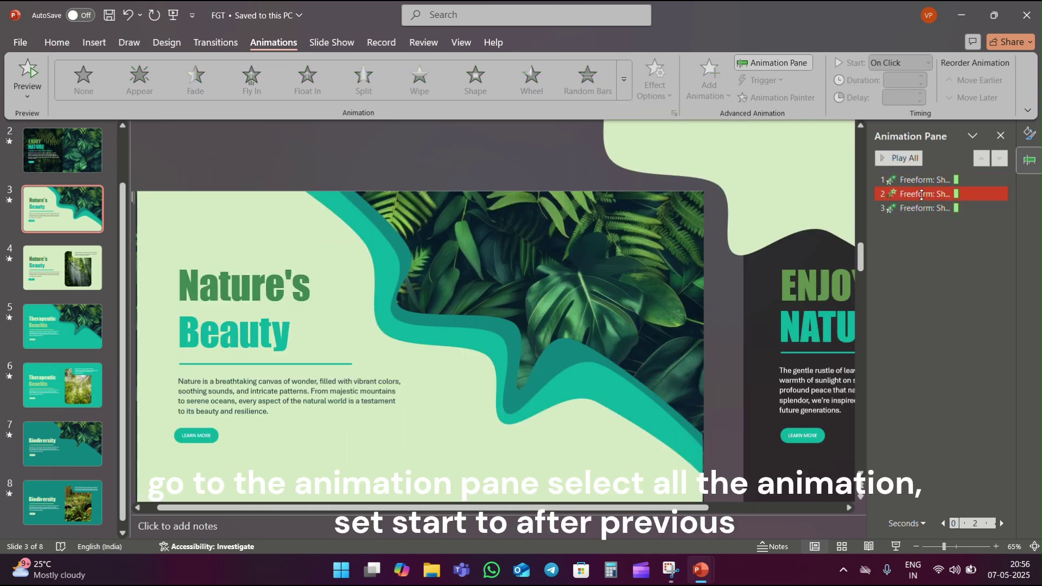
- Set all three wave animations to start After Previous in the Animation Pane
click(922, 180)
ctrl+click(913, 208)
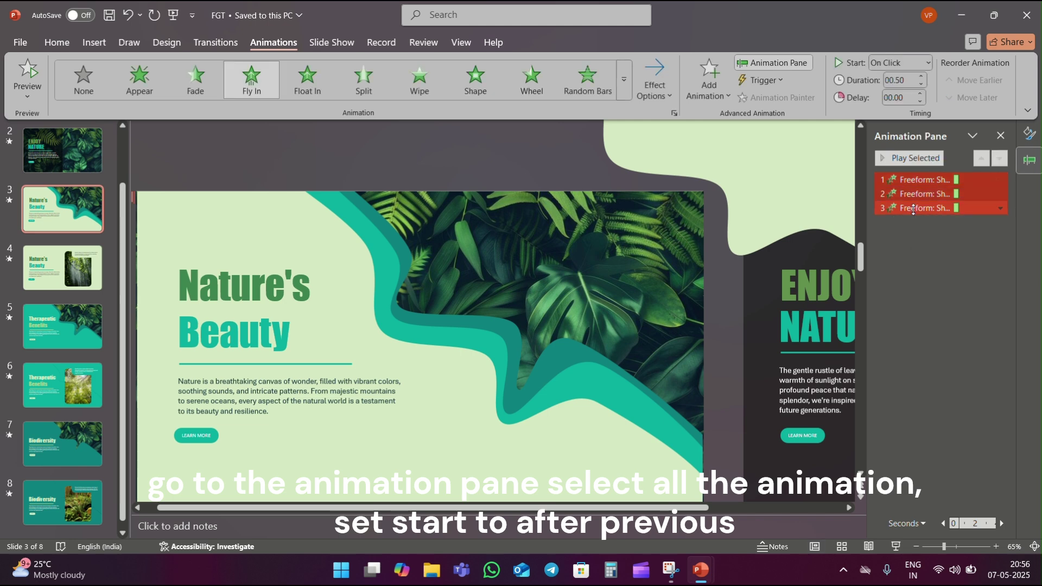
ctrl+click(917, 194)
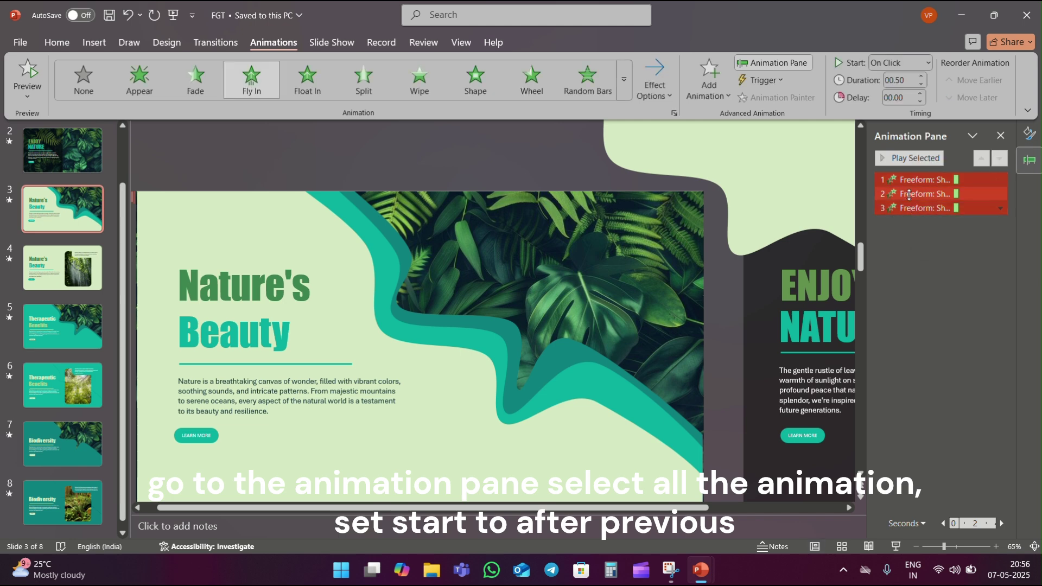
click(921, 69)
click(917, 114)
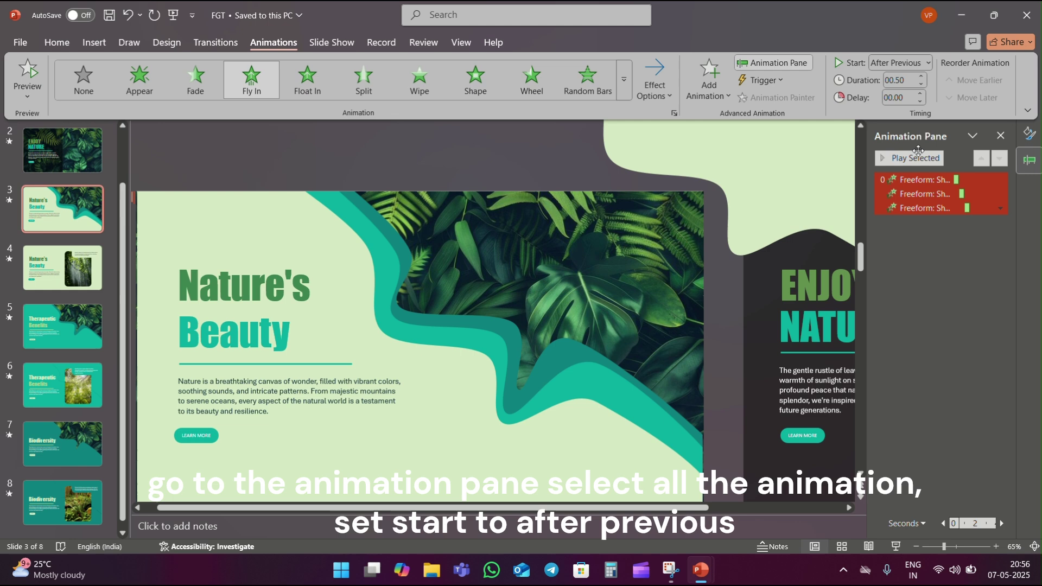
click(894, 262)
- Apply Float In to the Nature's Beauty title, green line, paragraph and LEARN MORE button
click(265, 293)
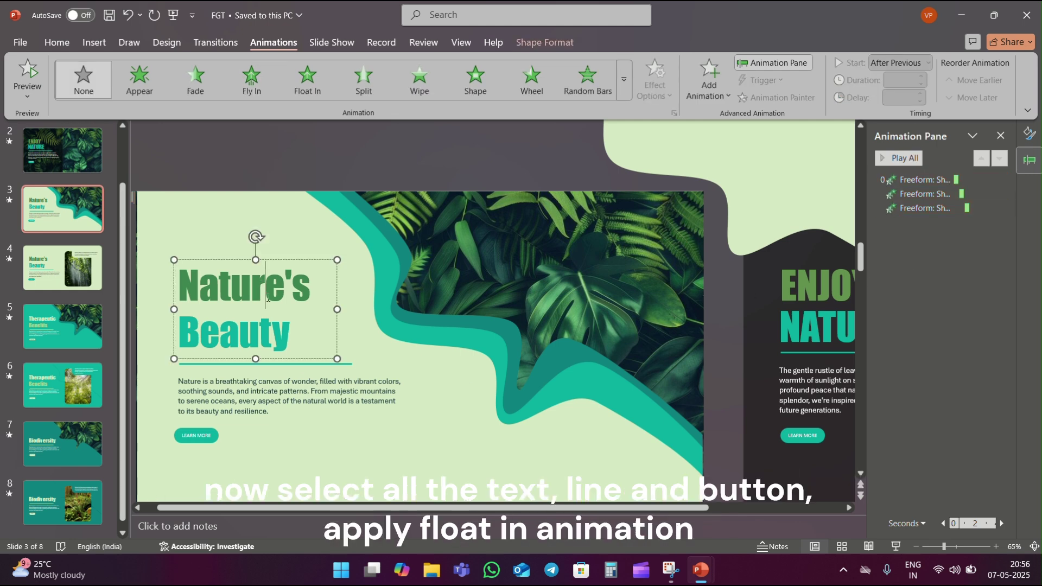
shift+click(282, 365)
shift+click(284, 381)
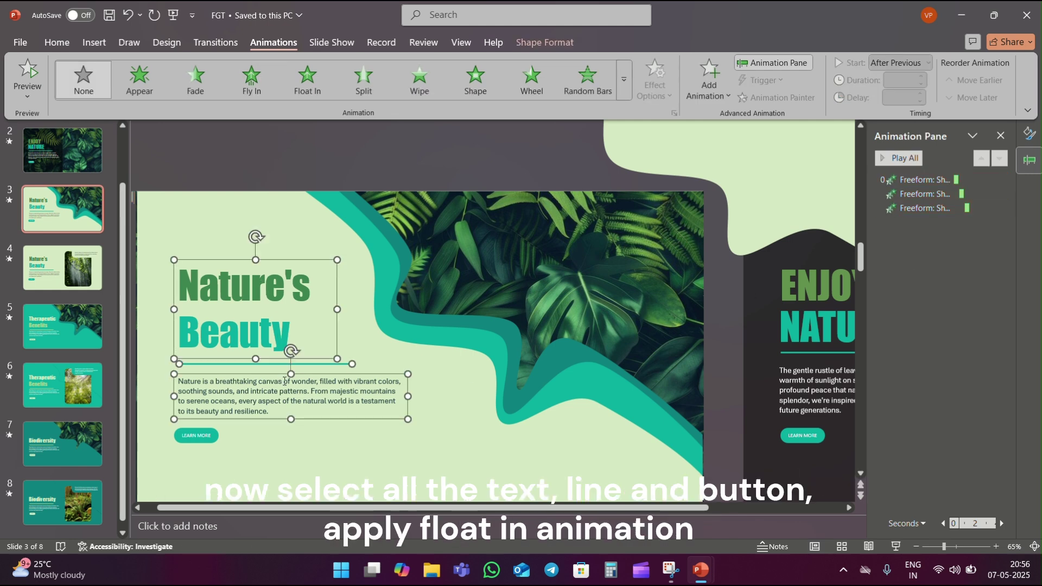
shift+click(214, 434)
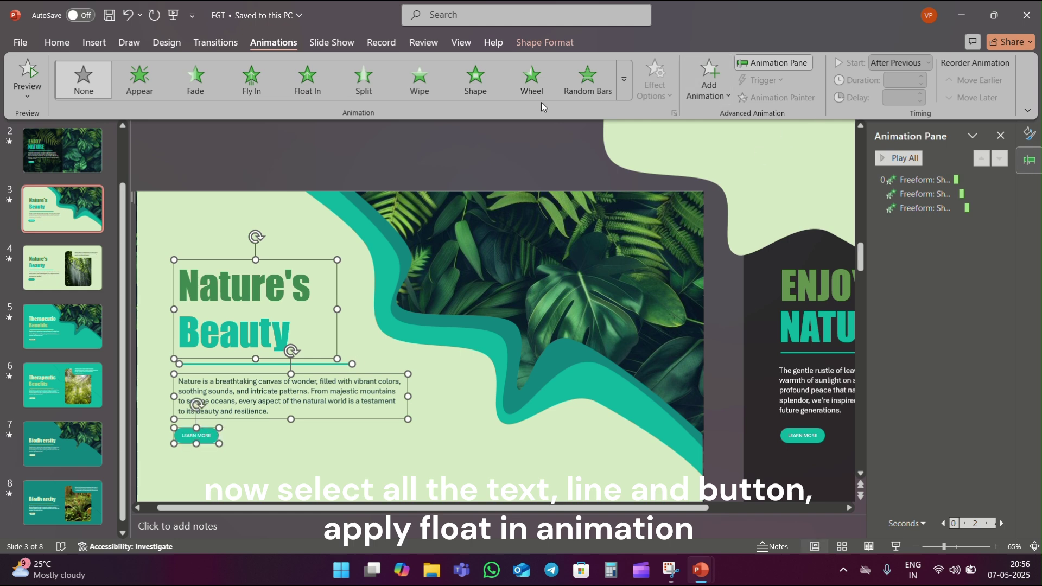
click(307, 81)
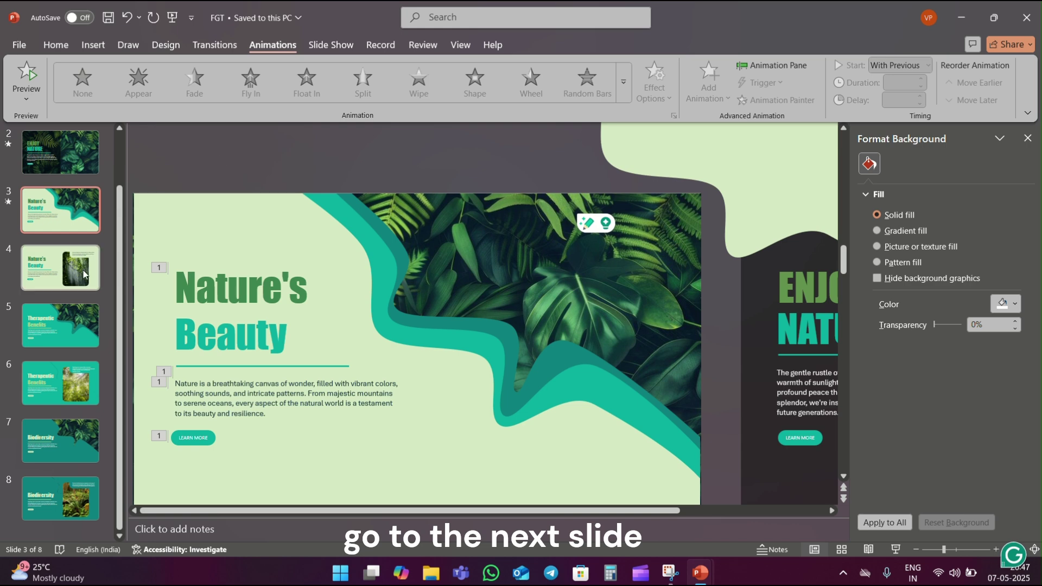
- Relabel slide 4's teal LEARN MORE button to read NEXT
click(84, 274)
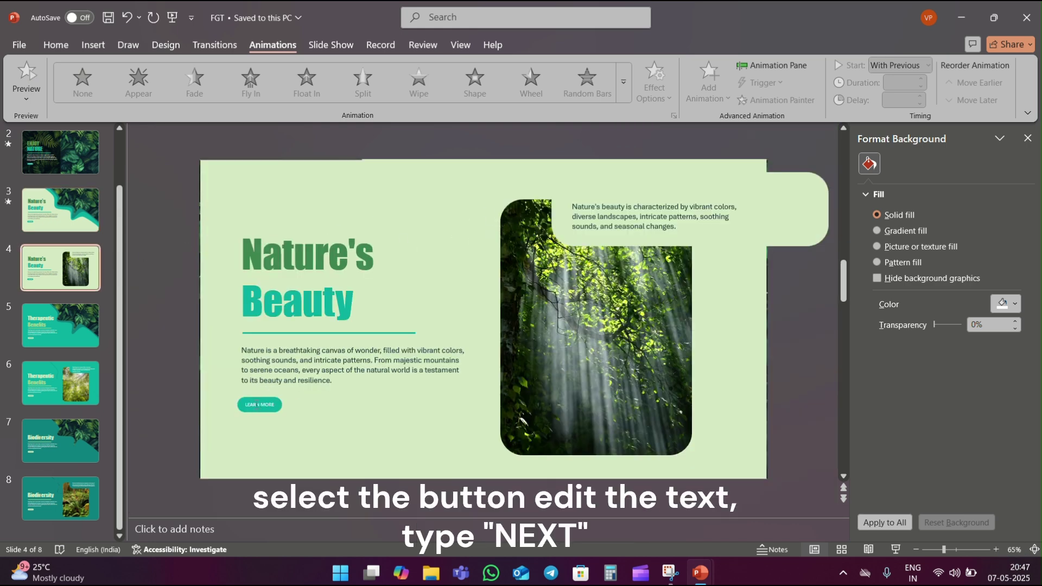
click(261, 404)
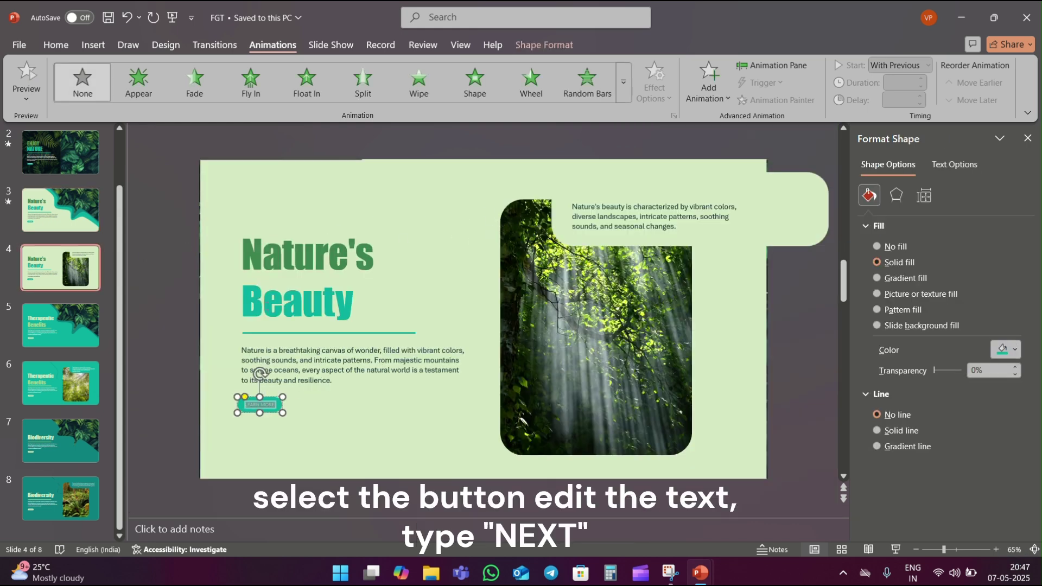
text(NEXT)
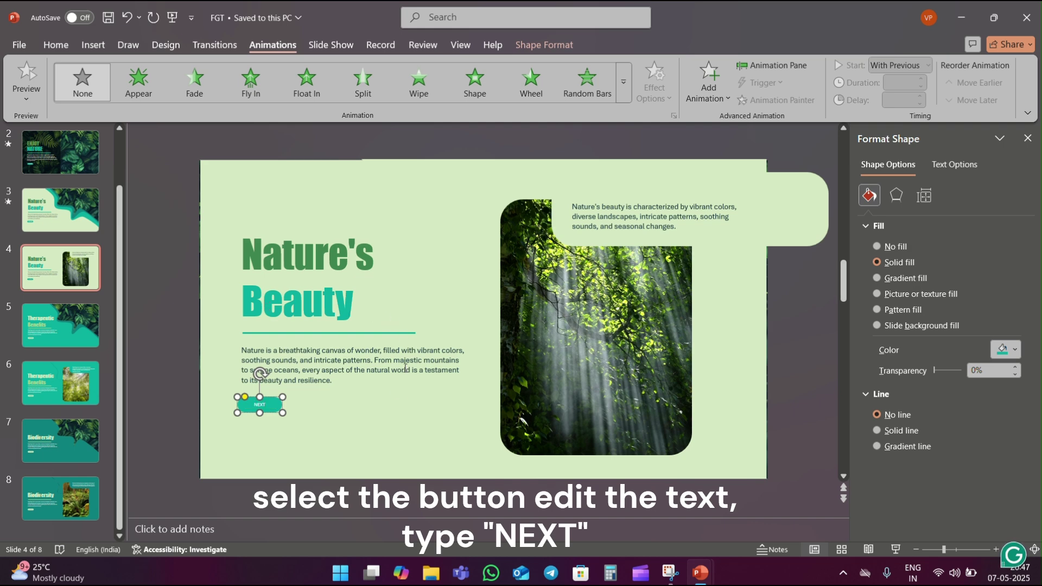
click(399, 399)
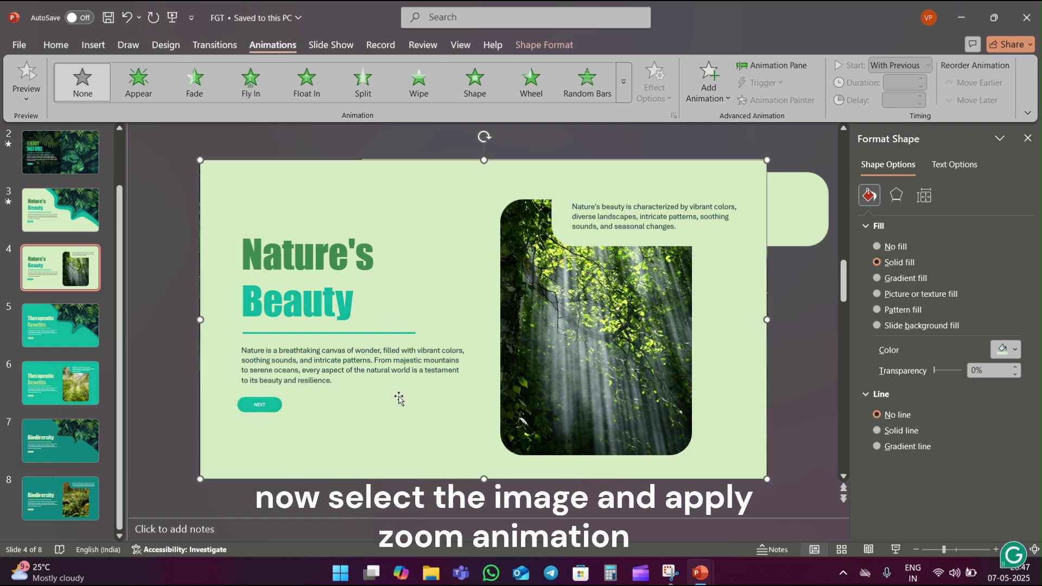
- Apply a Zoom entrance to slide 4's forest photo, starting With Previous
click(615, 295)
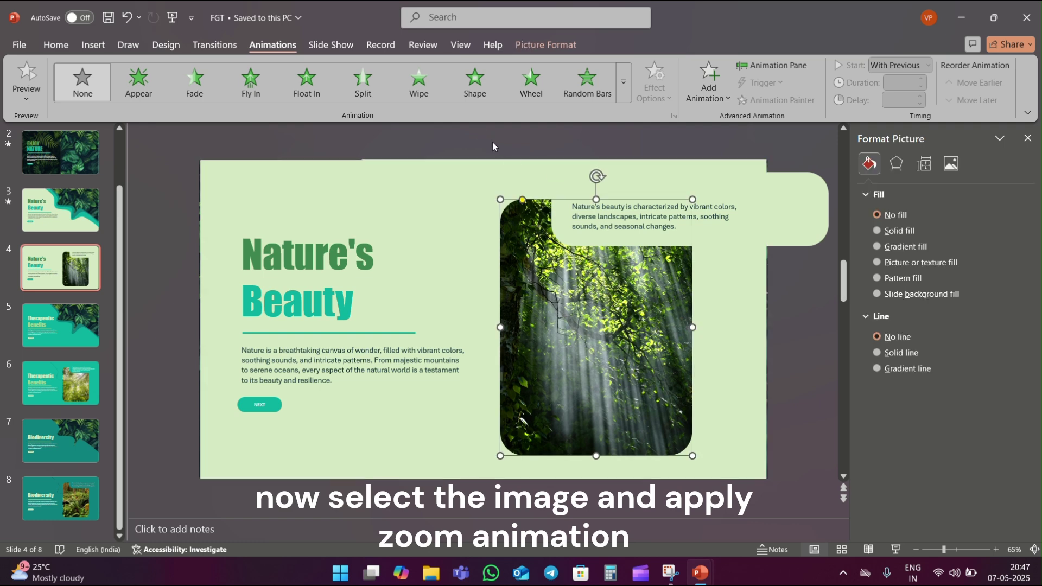
click(623, 82)
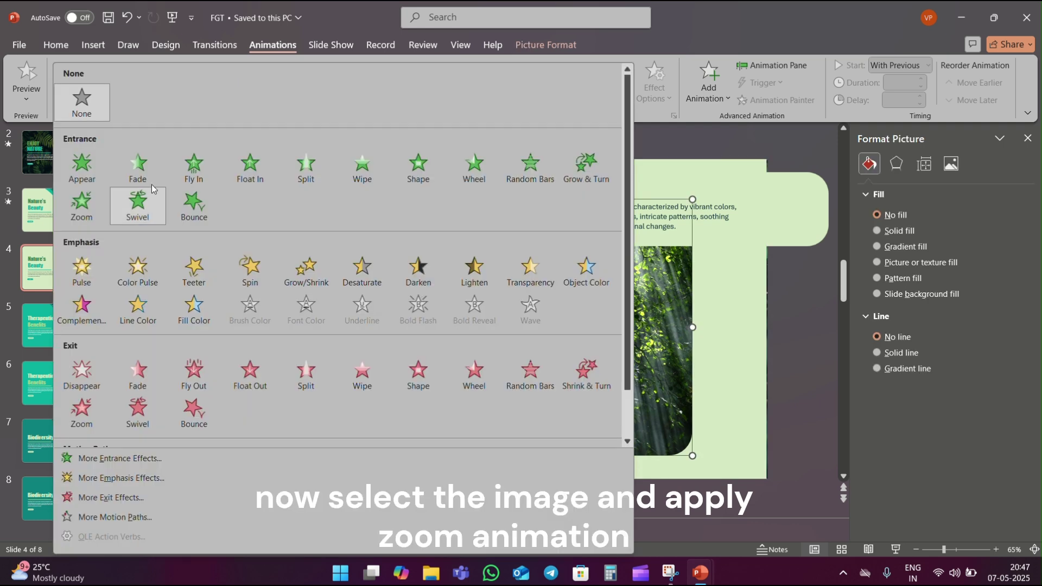
click(94, 196)
click(621, 167)
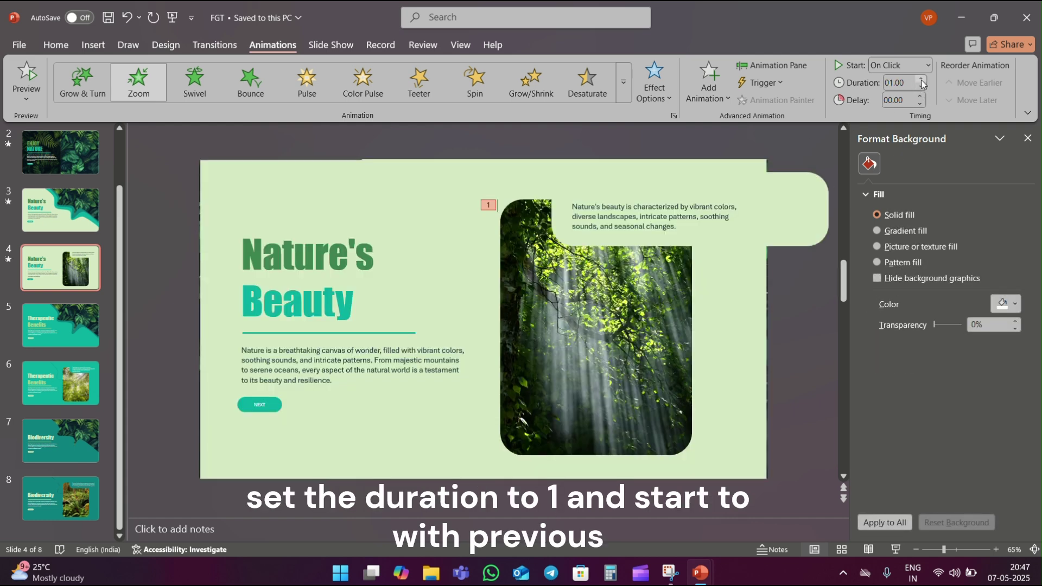
click(901, 66)
click(898, 101)
click(797, 150)
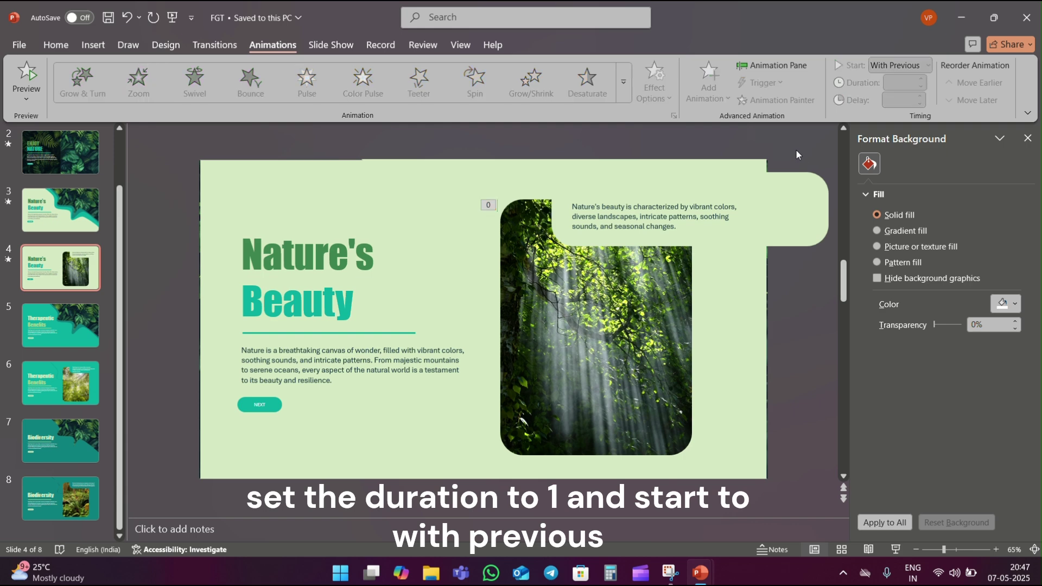
- Give the light-green rounded caption bar Fly In From Top, 1-second duration, starting After Previous
click(752, 192)
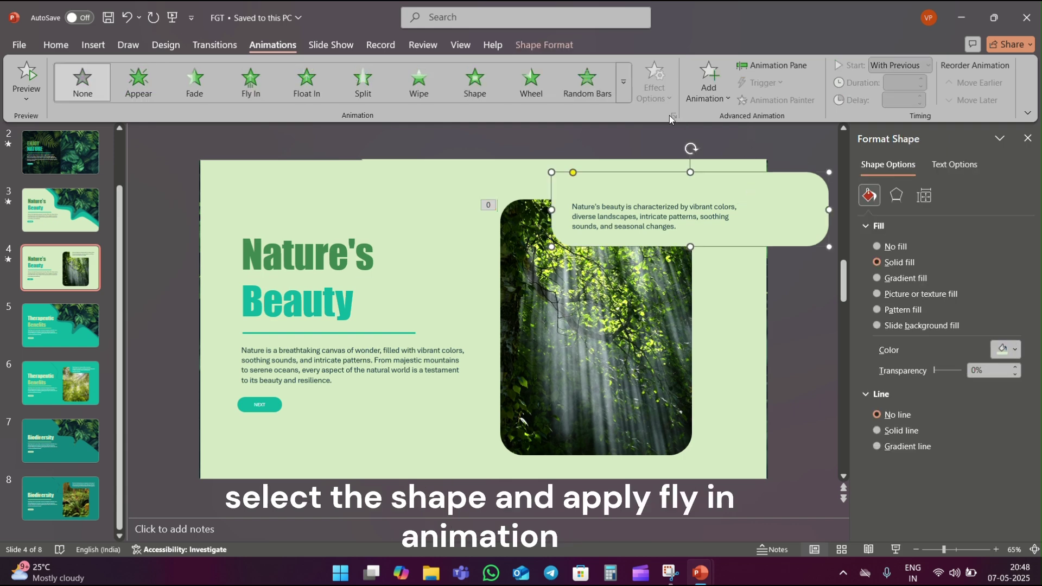
click(269, 83)
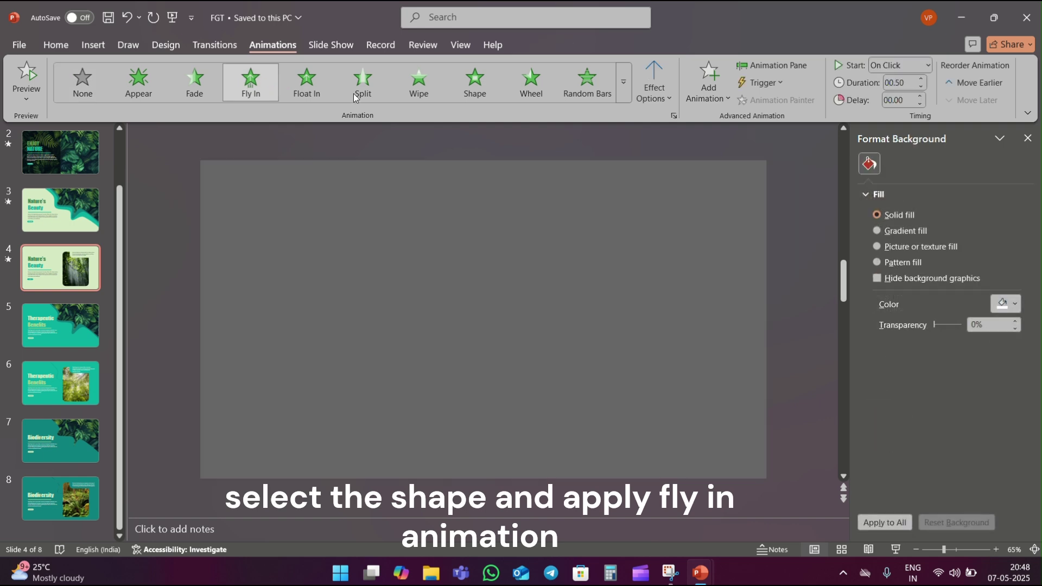
click(653, 98)
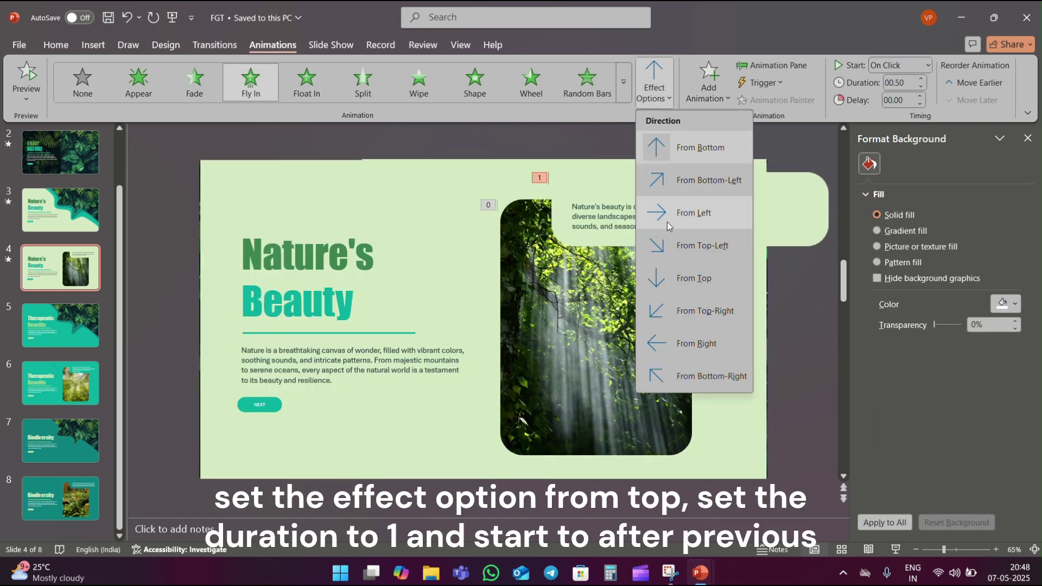
click(685, 274)
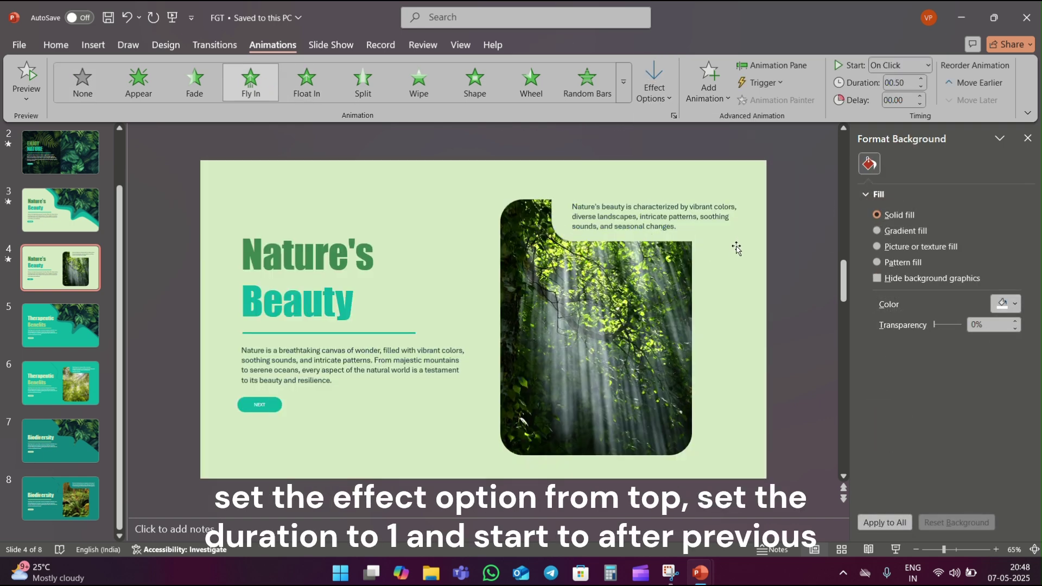
click(922, 80)
click(927, 65)
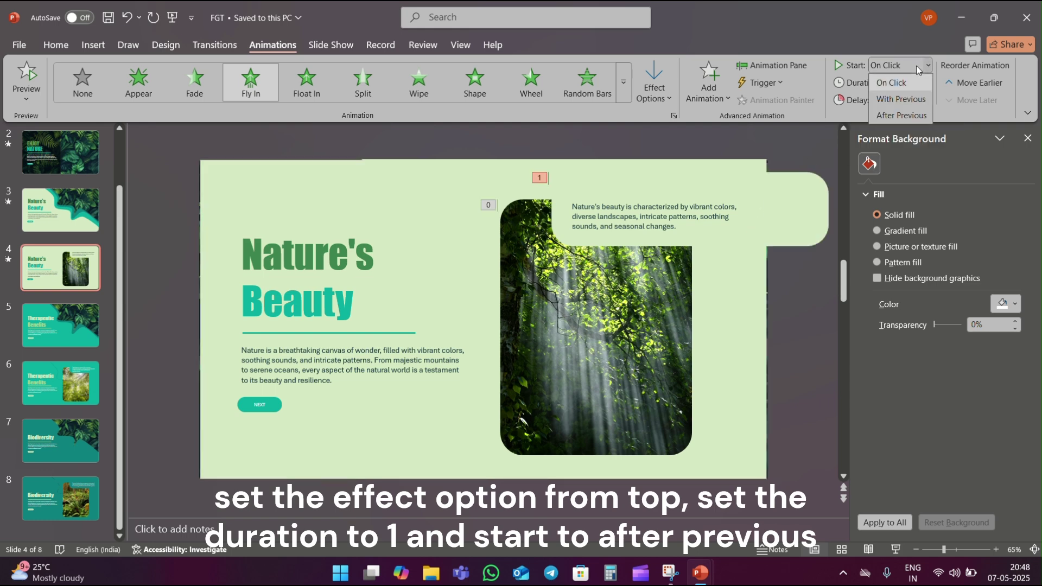
click(904, 111)
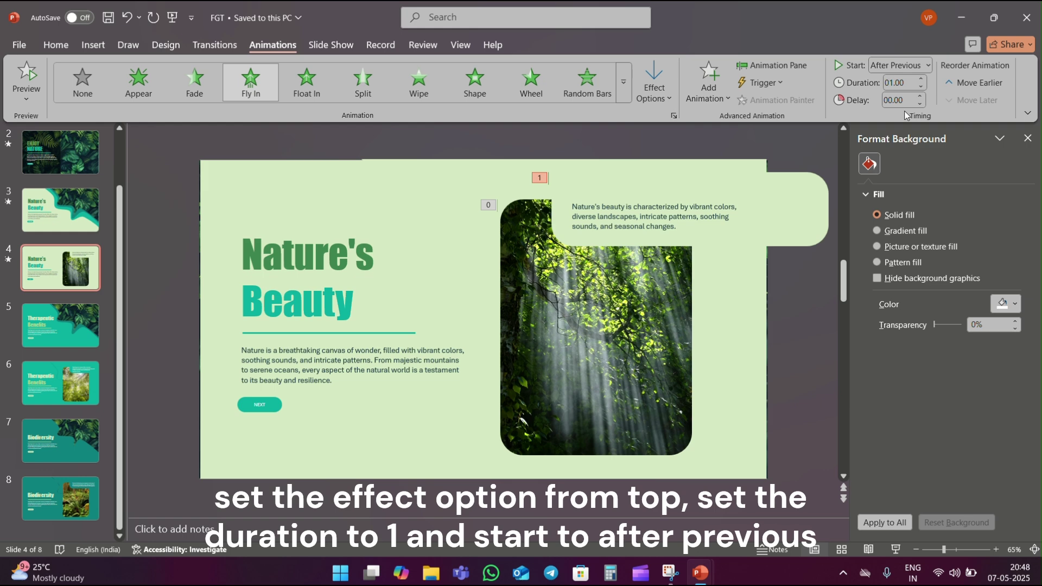
click(799, 150)
click(628, 207)
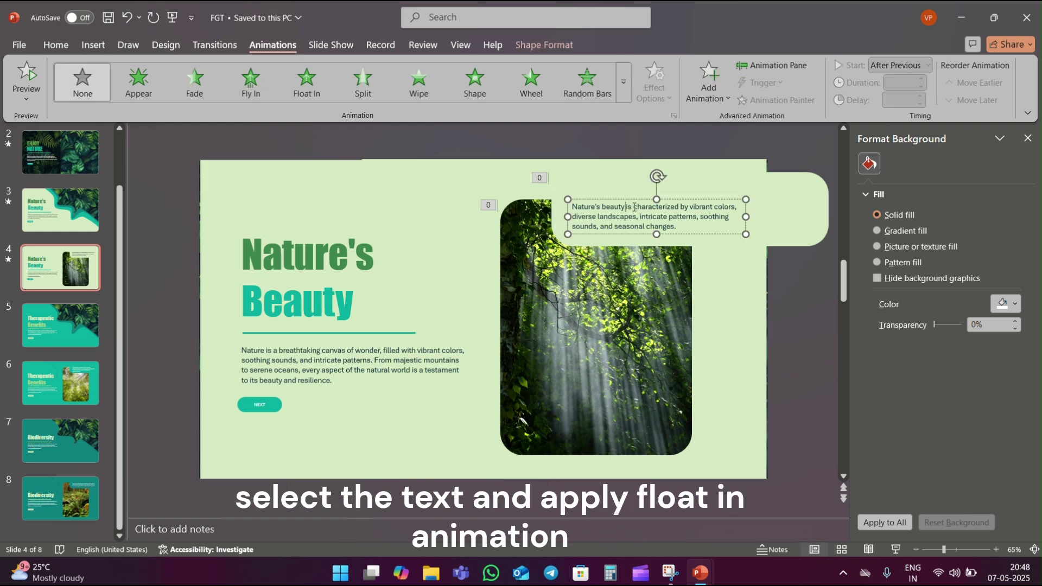
- Give slide 4's paragraph a Float In entrance set to Float Down, starting After Previous
click(318, 95)
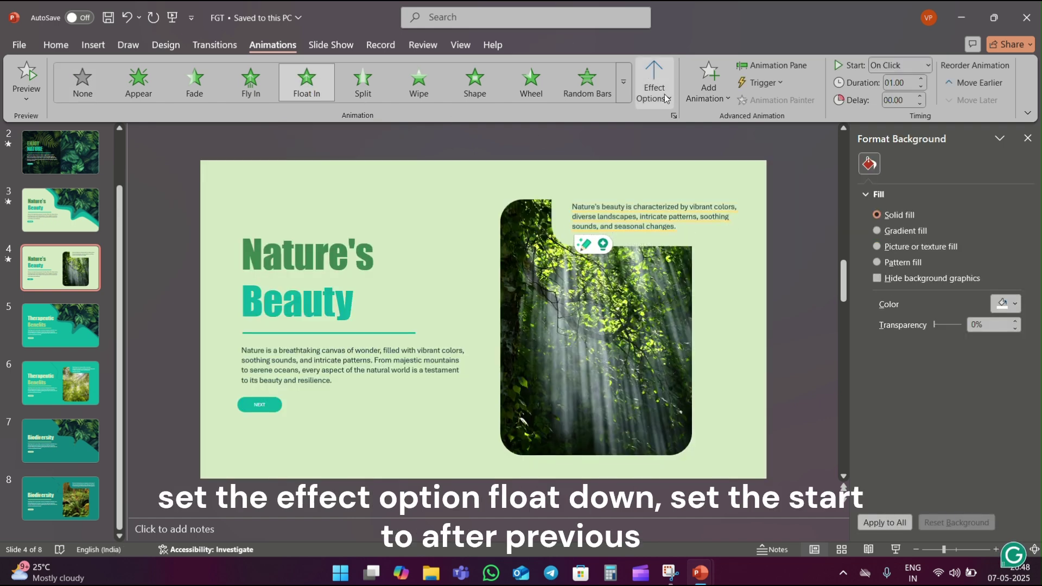
click(664, 93)
click(667, 176)
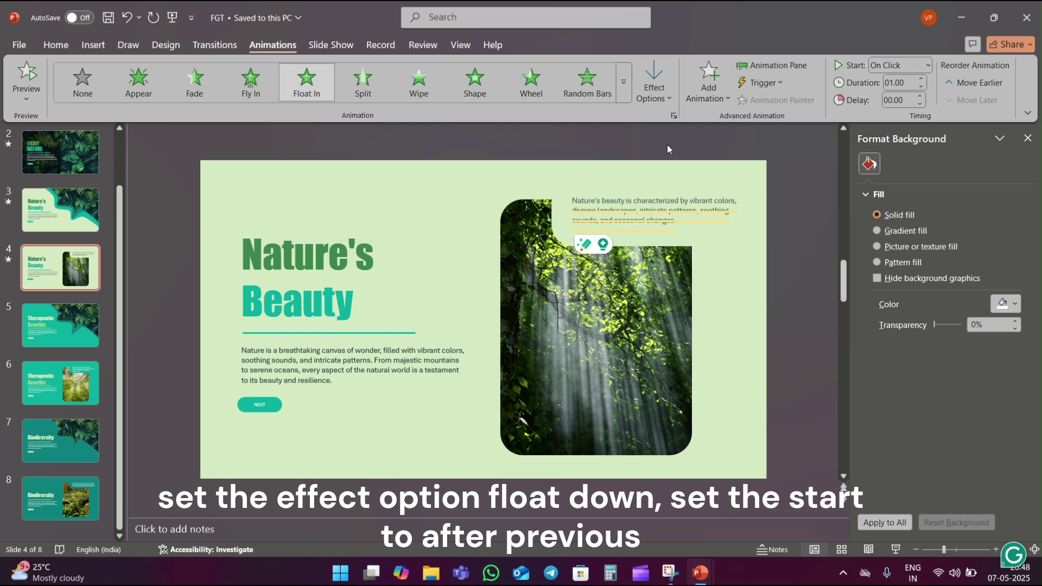
click(905, 66)
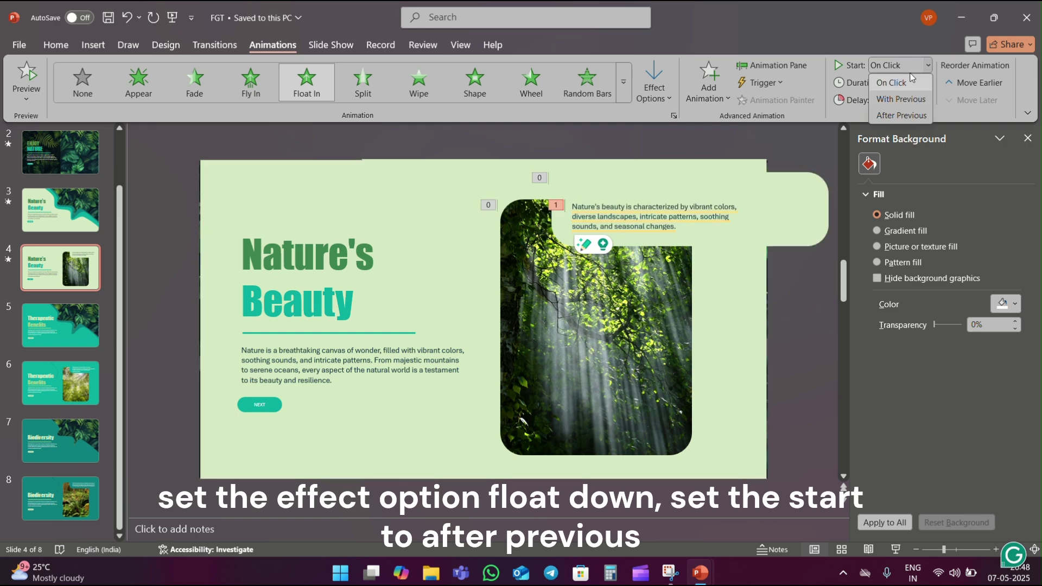
click(895, 114)
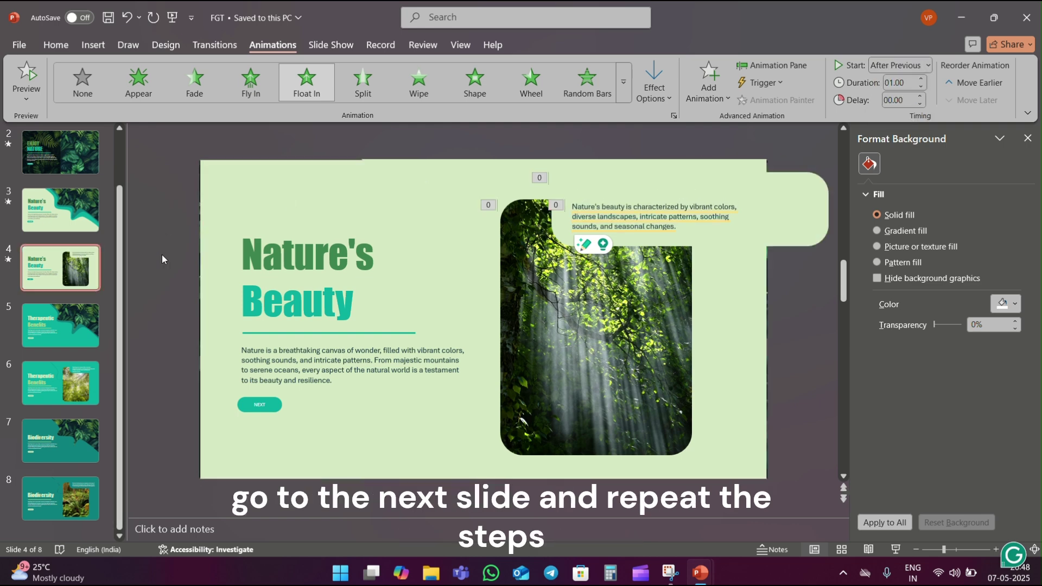
- Make slide 5's title, divider line, body text and LEARN MORE button Float In With Previous
click(70, 324)
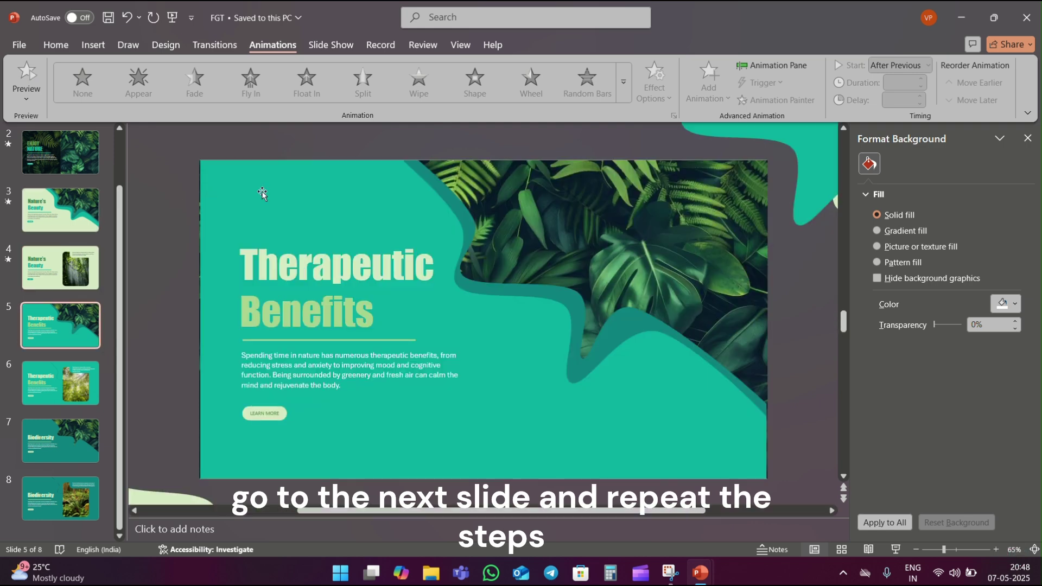
click(328, 264)
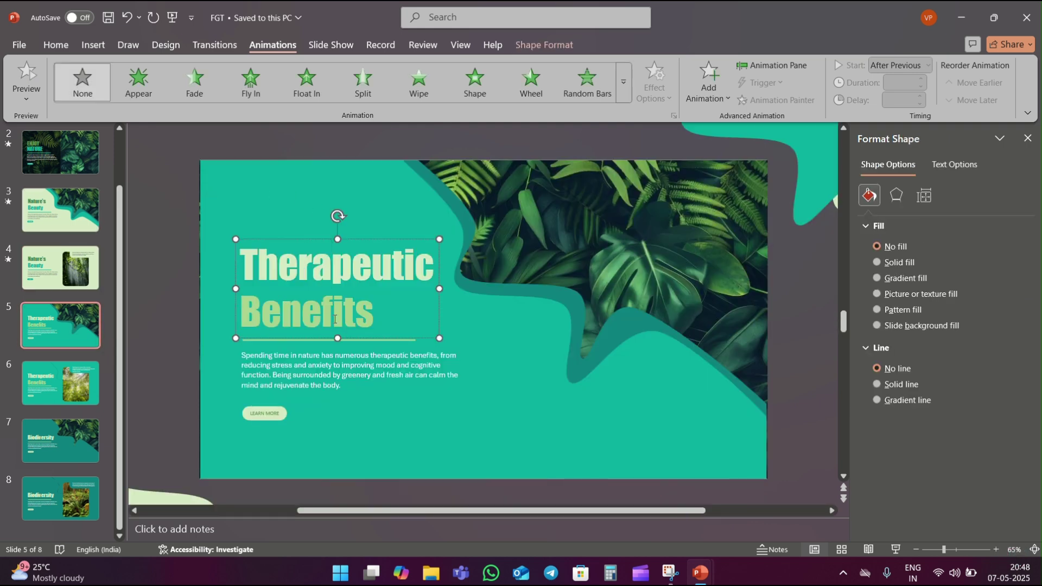
shift+click(352, 340)
shift+click(346, 353)
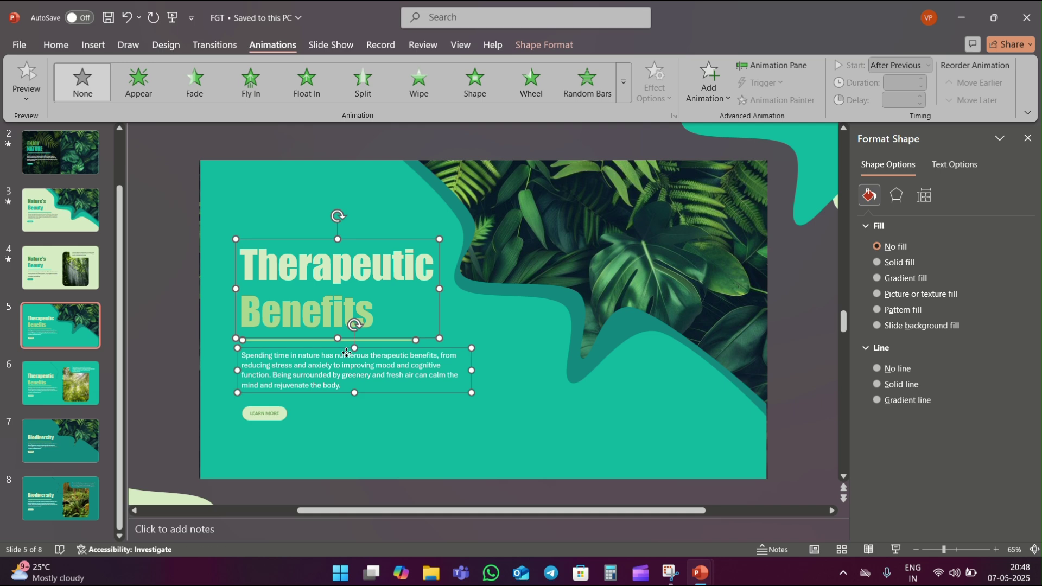
shift+click(275, 416)
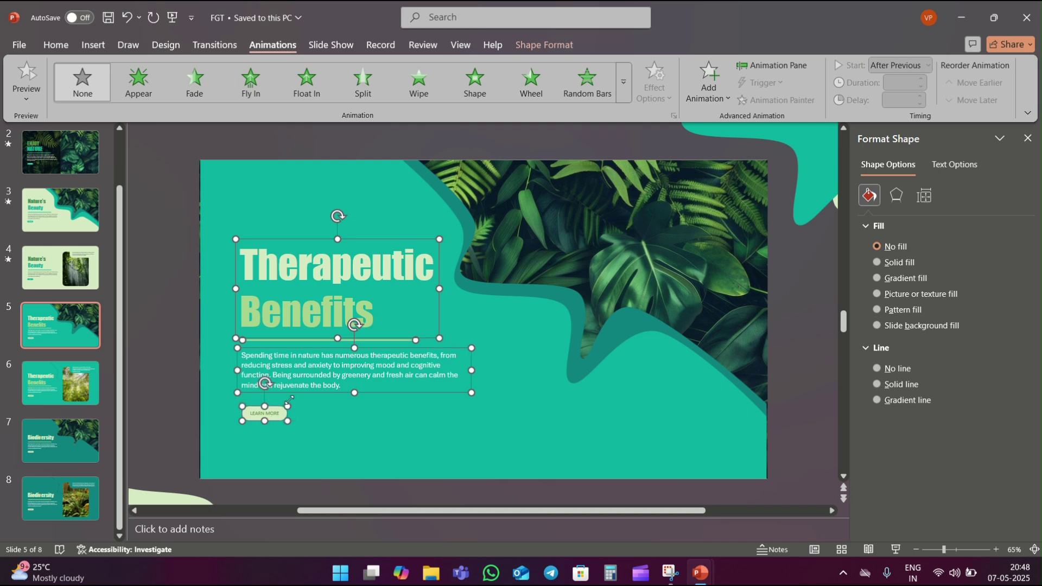
click(317, 89)
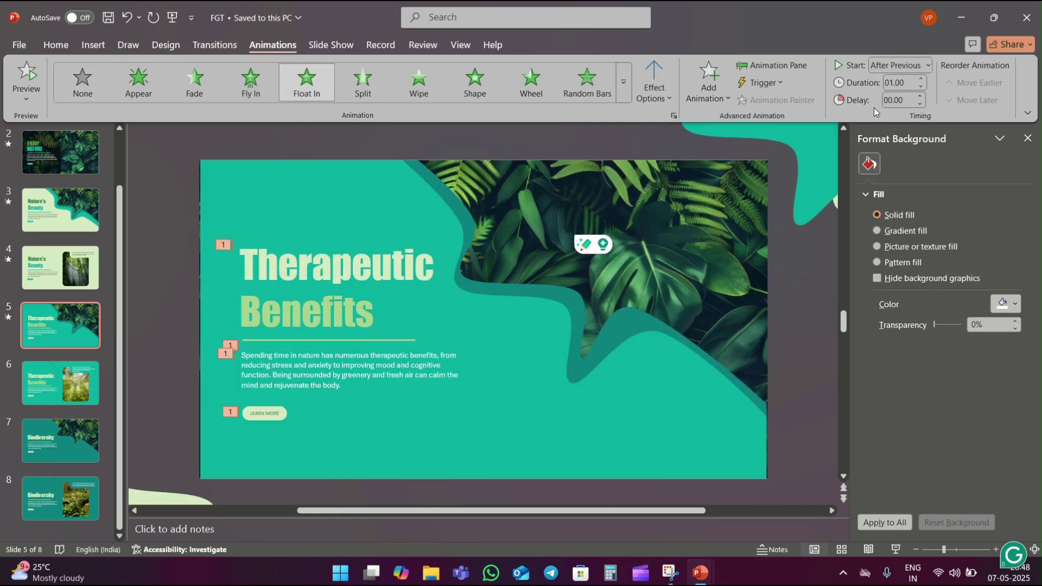
click(898, 65)
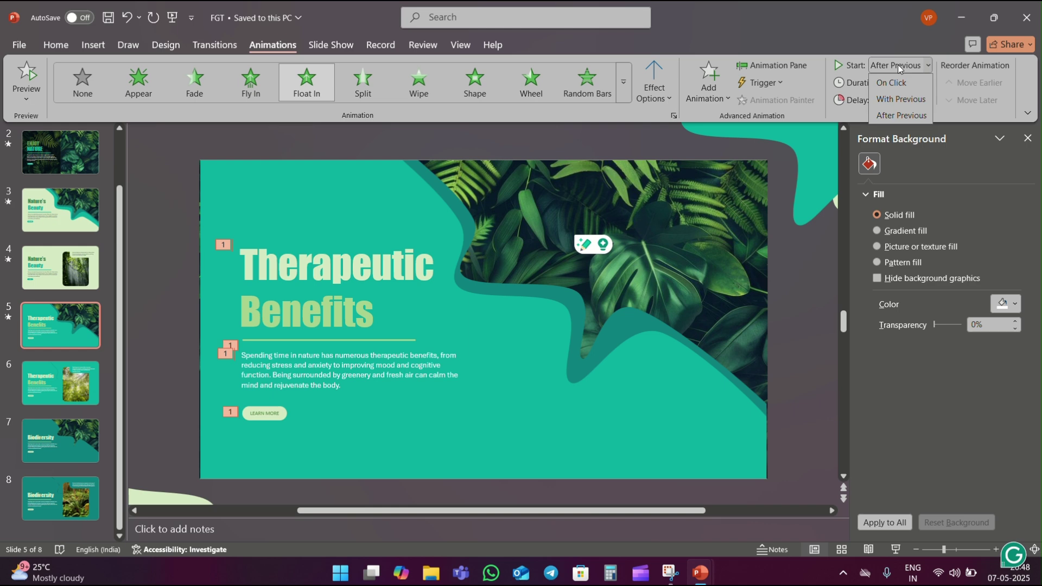
click(898, 99)
click(461, 142)
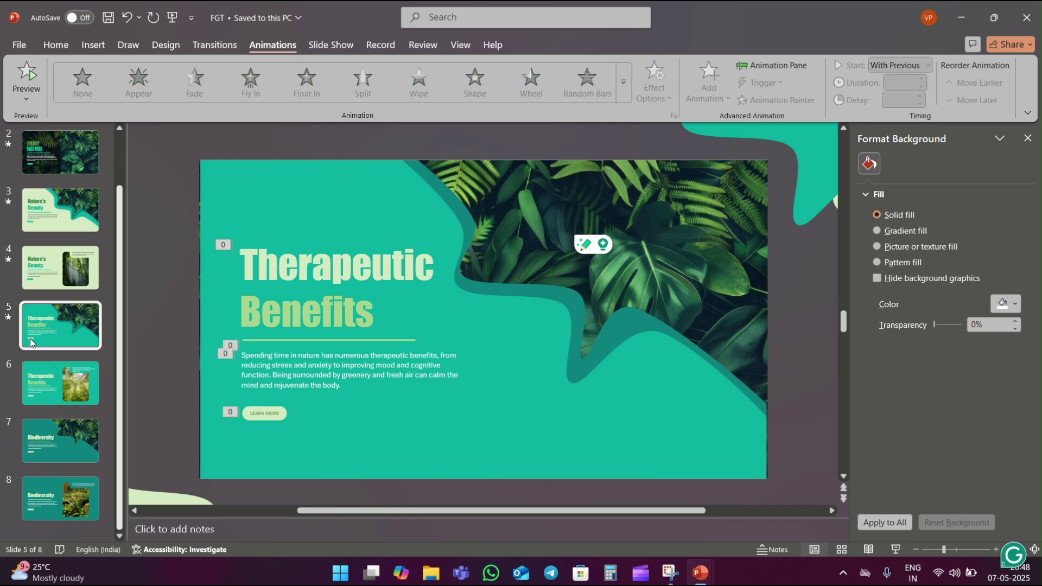
scroll(603, 304, down, 3)
- Give slide 6's forest photo a Zoom entrance starting With Previous
click(620, 290)
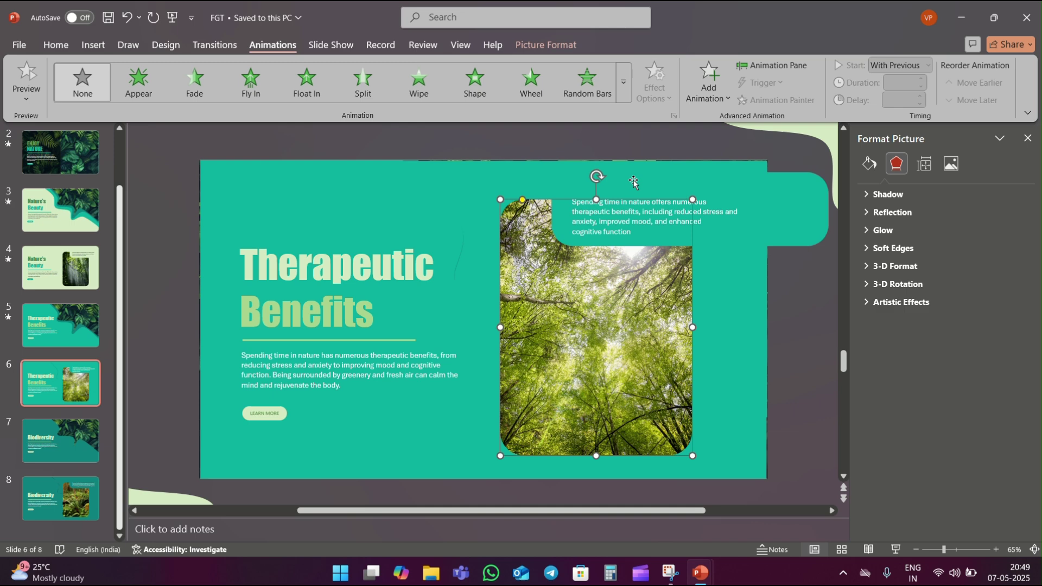
click(625, 98)
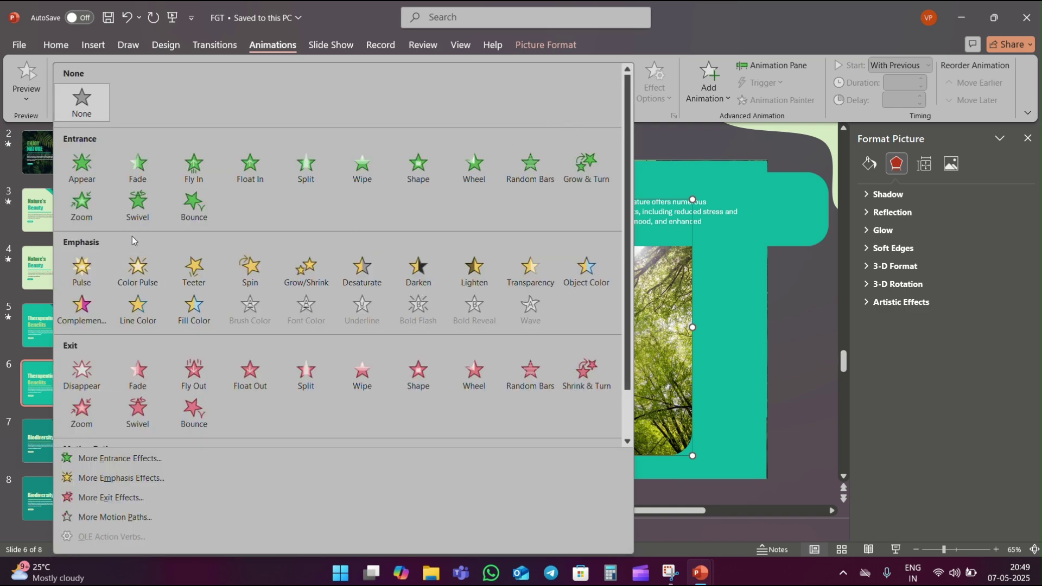
click(81, 205)
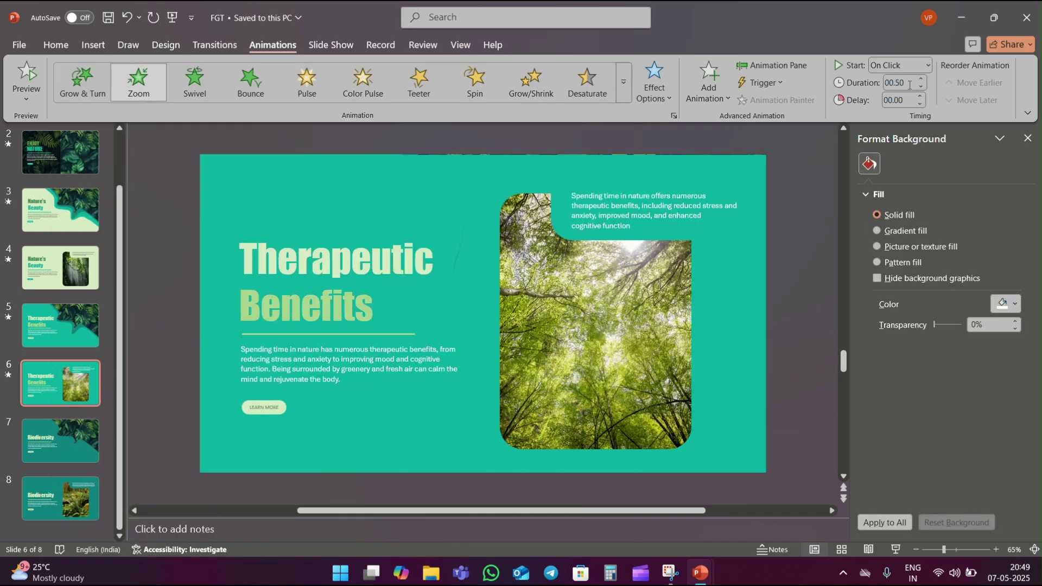
text(01)
click(927, 65)
click(904, 97)
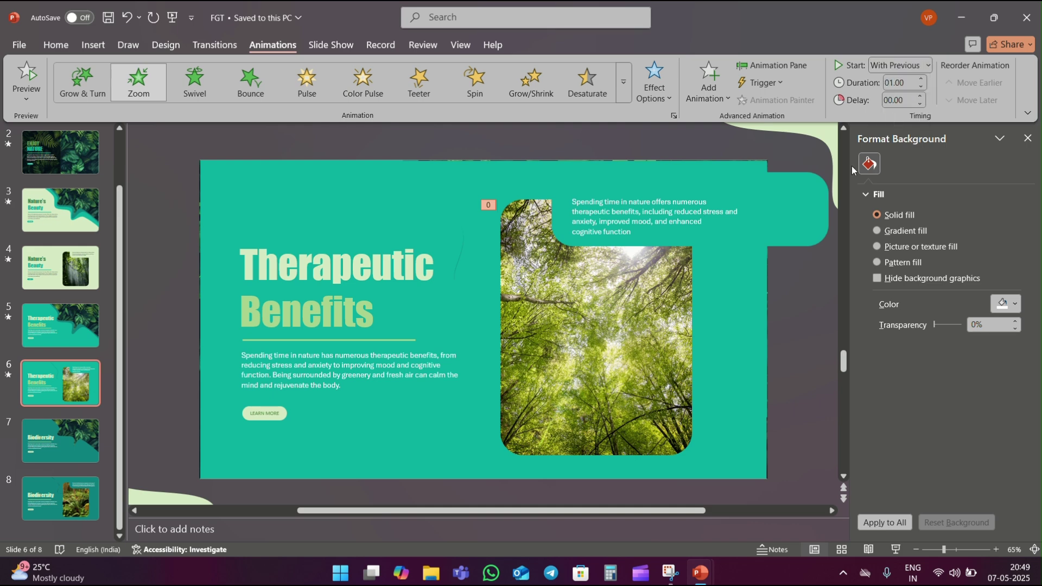
- Make the rounded panel Fly In From Top, starting After Previous
click(798, 230)
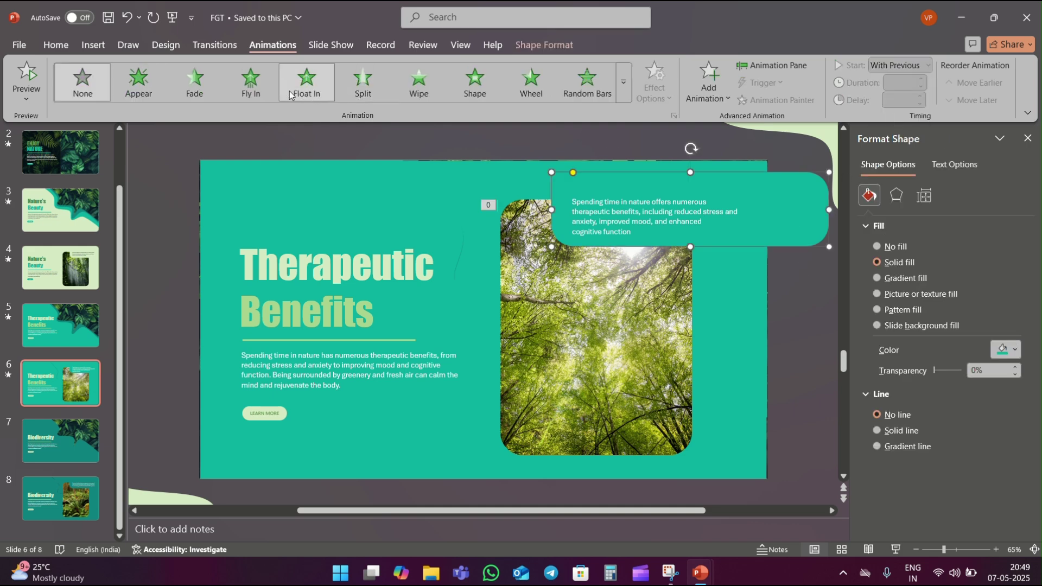
click(250, 82)
click(663, 88)
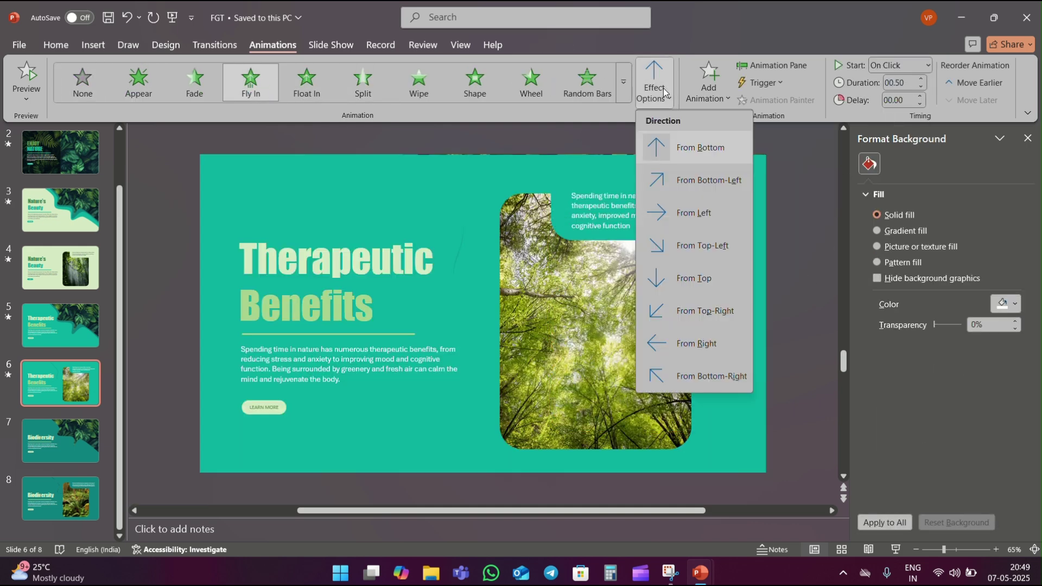
click(694, 279)
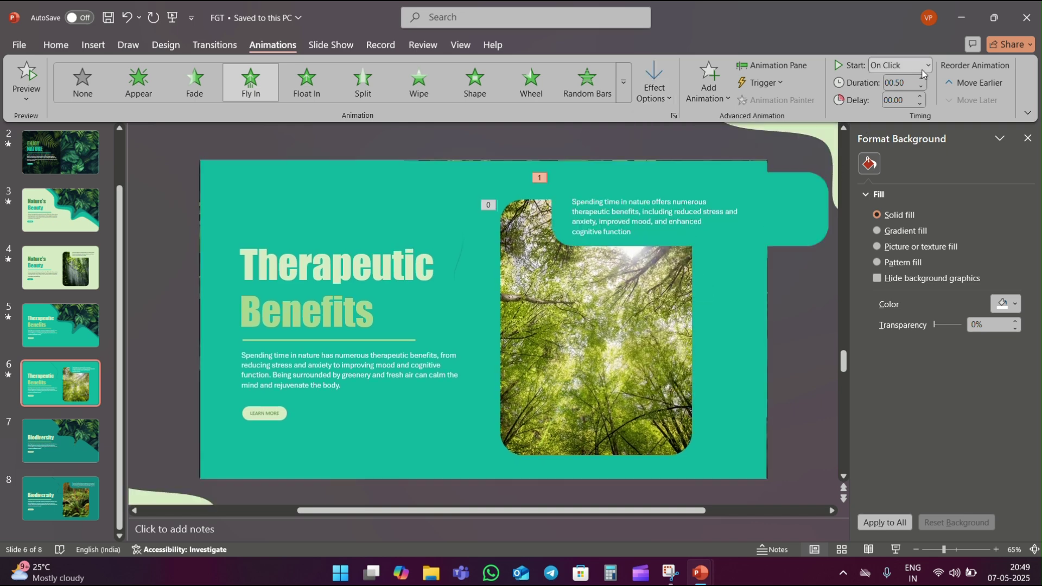
click(922, 79)
click(926, 65)
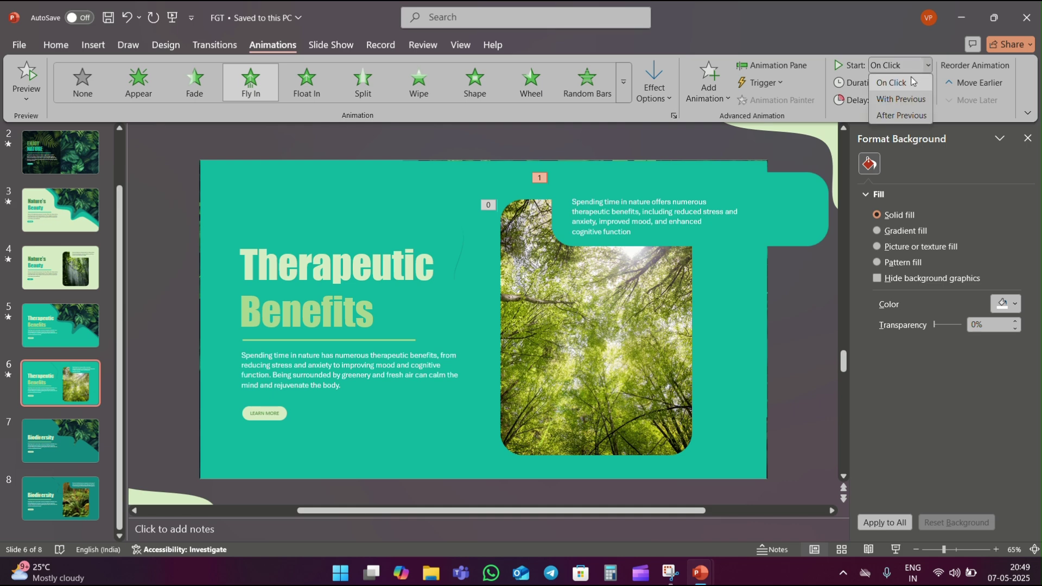
click(895, 112)
- Give the panel's paragraph a Float Down entrance starting After Previous
click(672, 202)
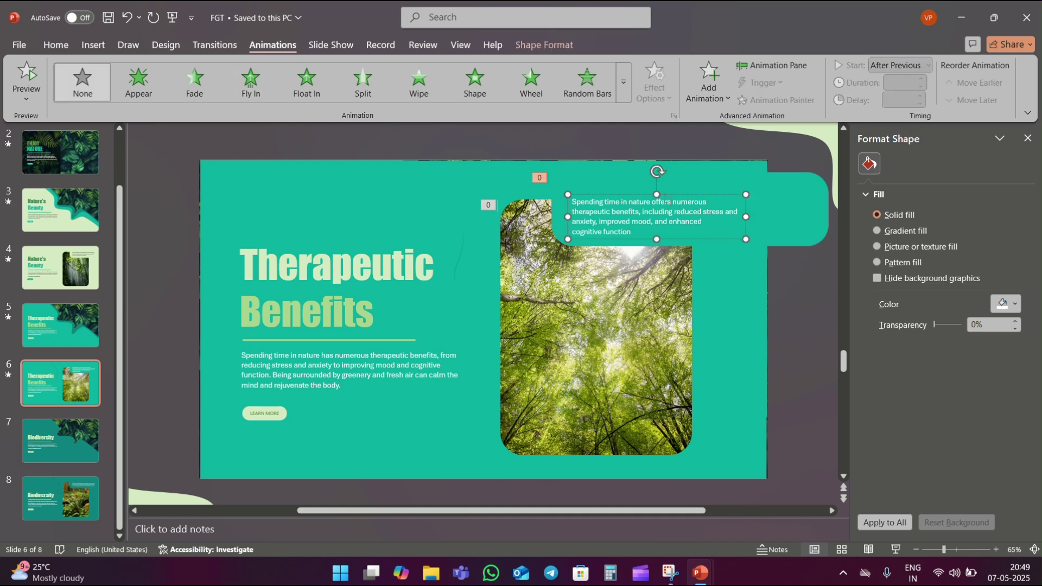
click(306, 82)
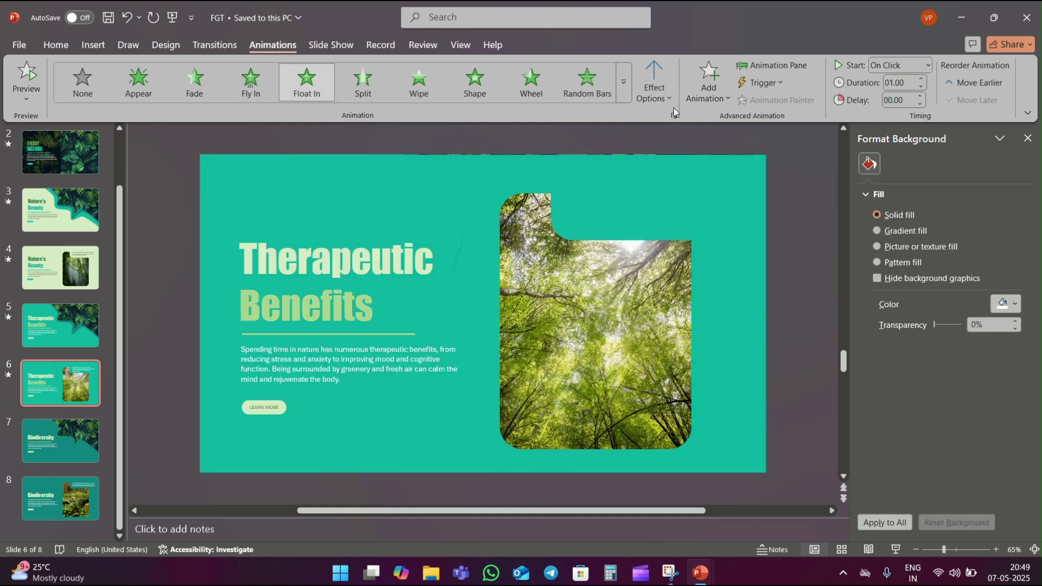
click(663, 101)
click(665, 180)
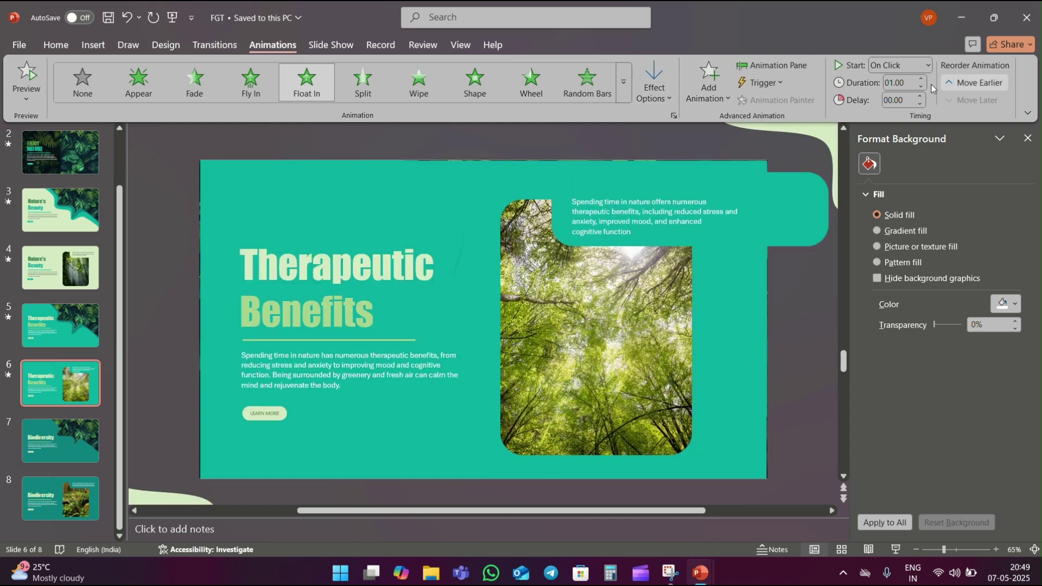
click(925, 65)
click(913, 116)
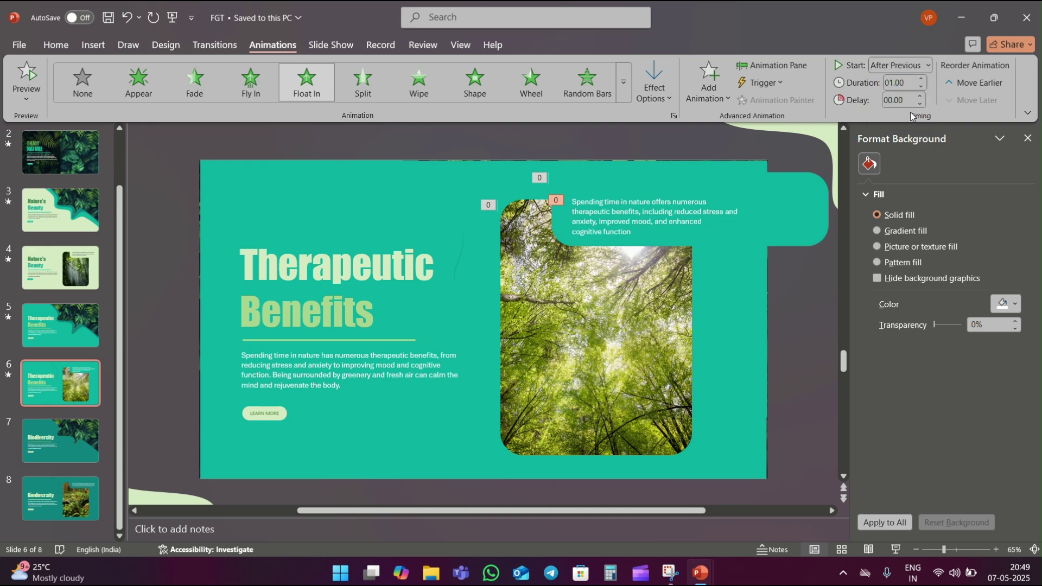
- Make slide 7's Biodiversity title, body text and LEARN MORE button Float In With Previous
click(74, 441)
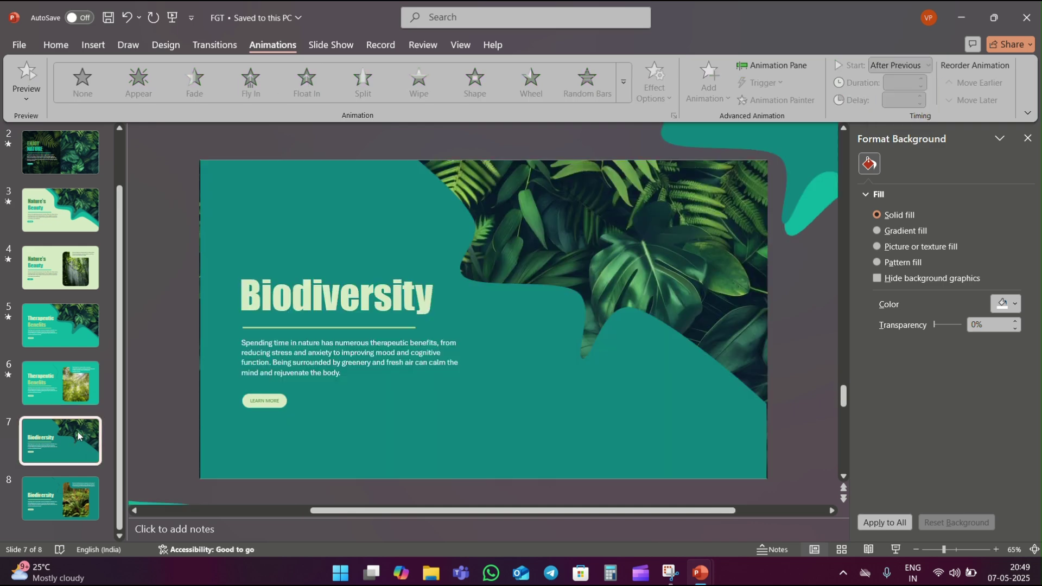
click(348, 298)
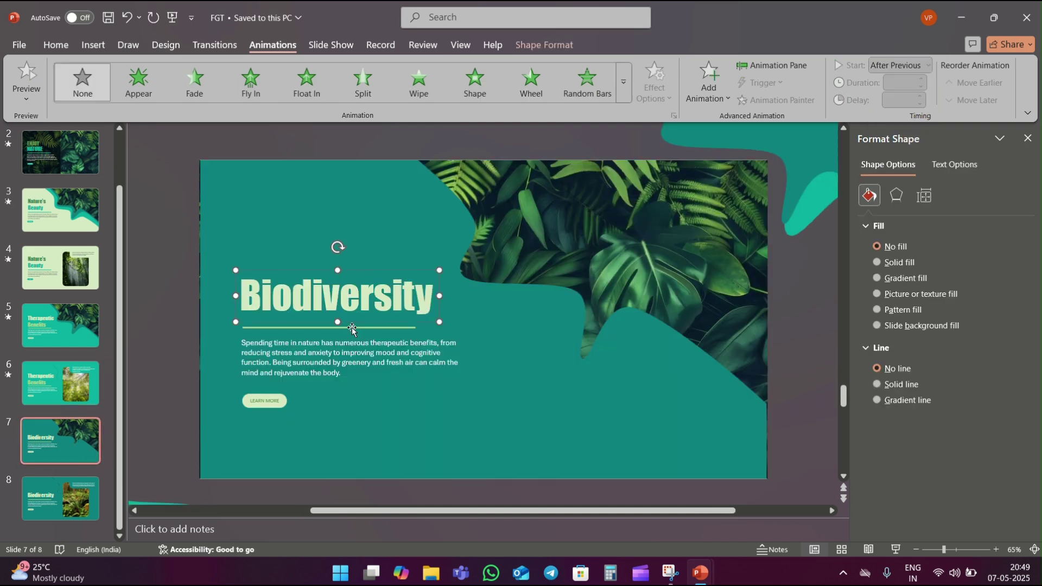
shift+click(343, 339)
shift+click(280, 400)
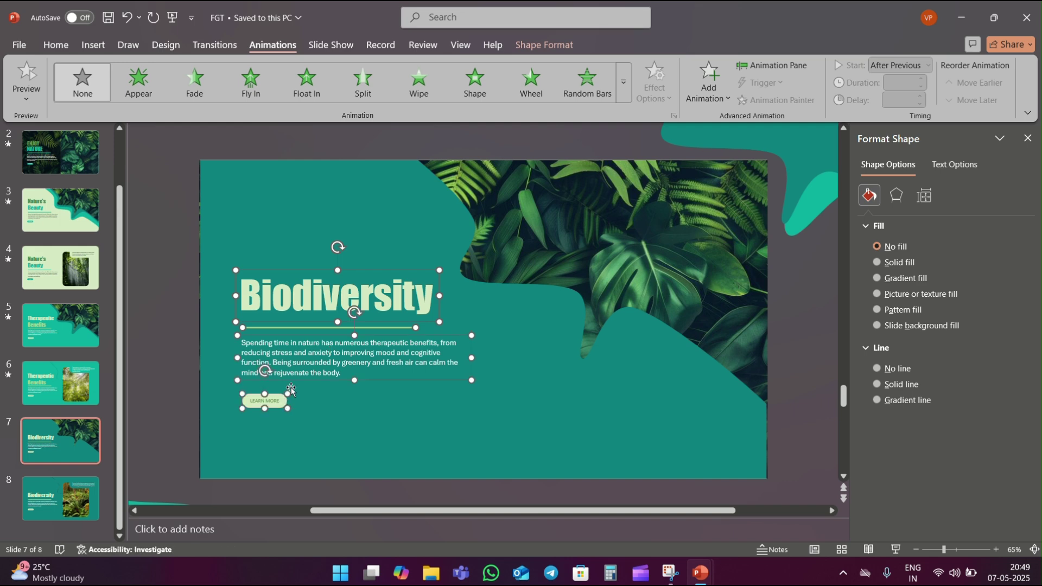
click(306, 81)
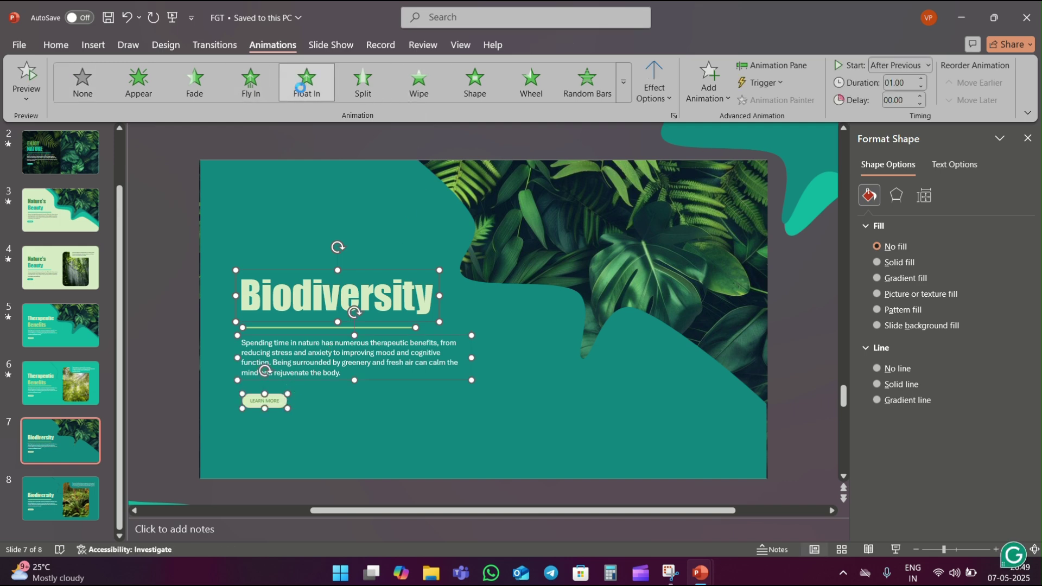
click(891, 62)
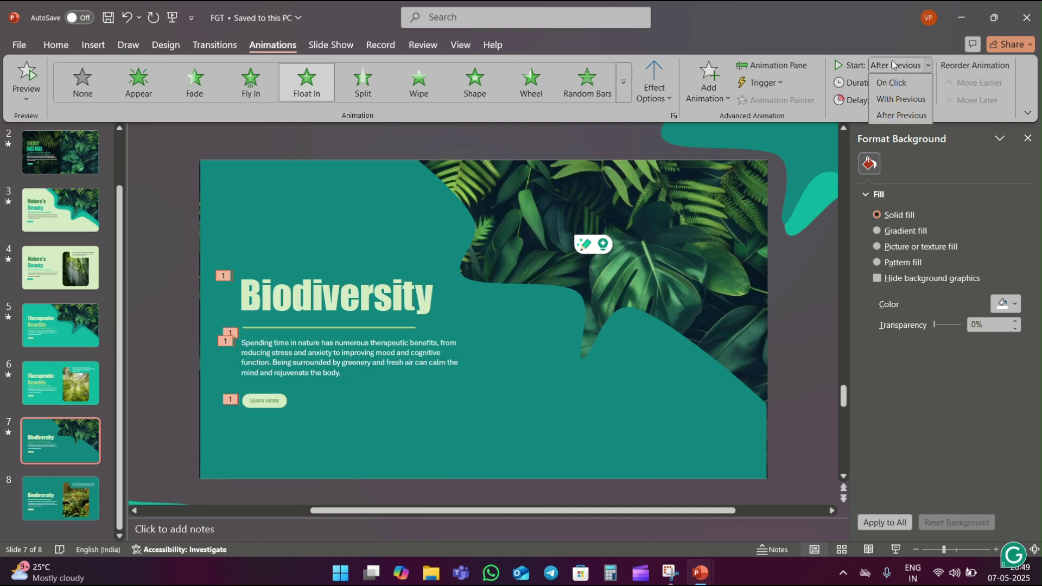
click(899, 98)
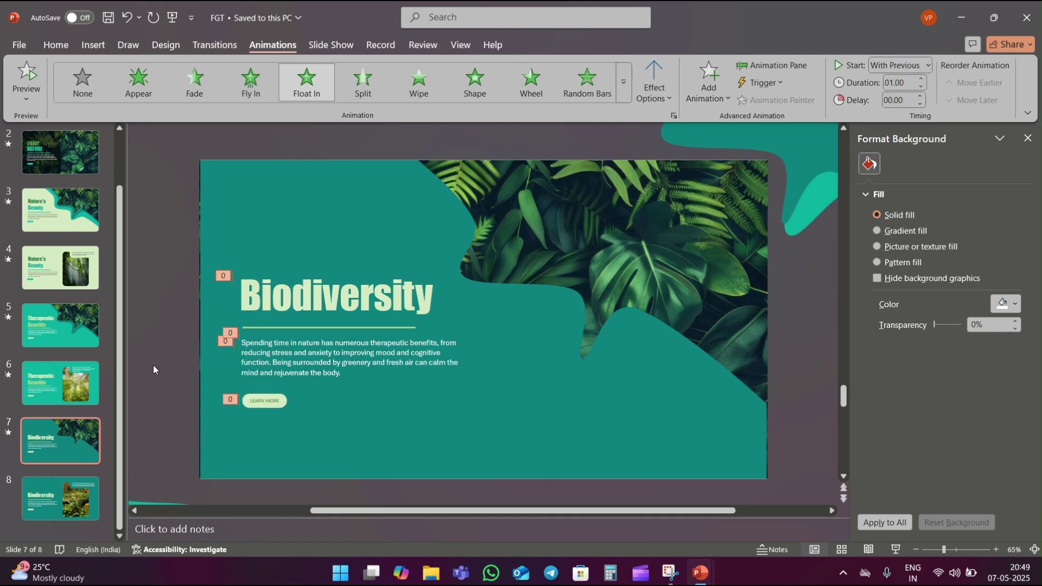
click(174, 357)
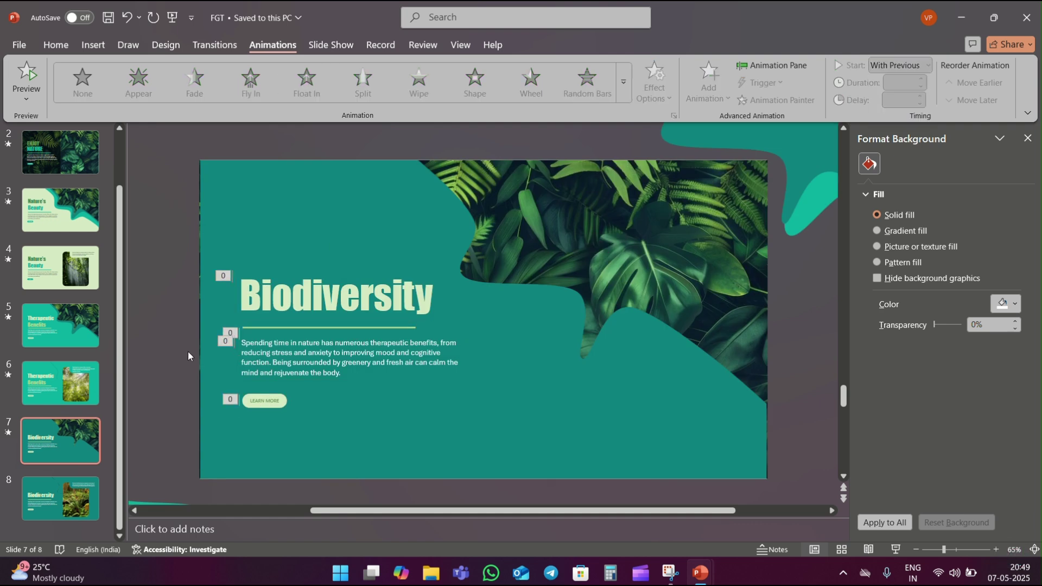
click(54, 484)
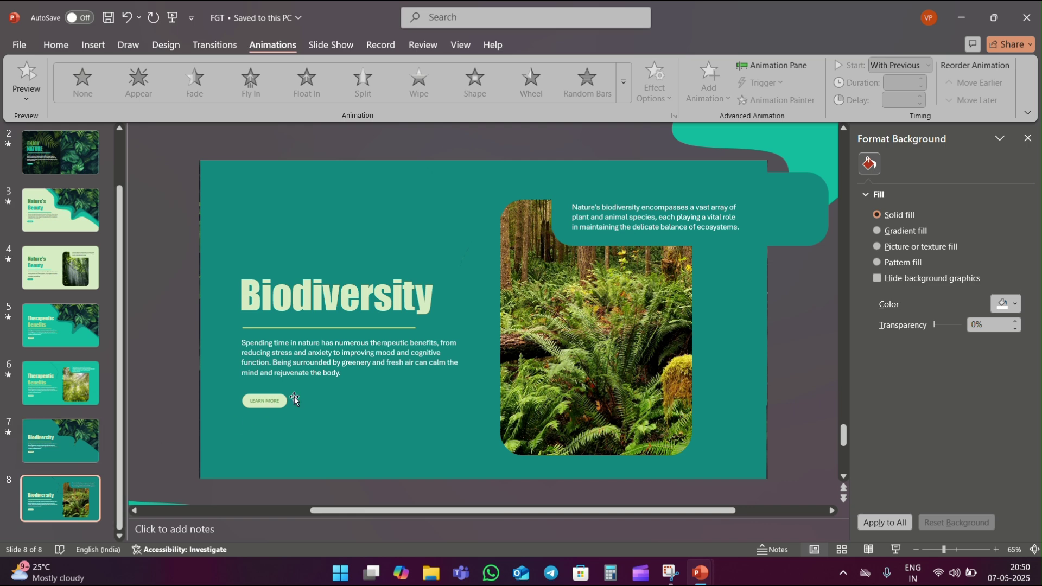
- Give slide 8's forest photo a Zoom entrance starting With Previous
click(623, 333)
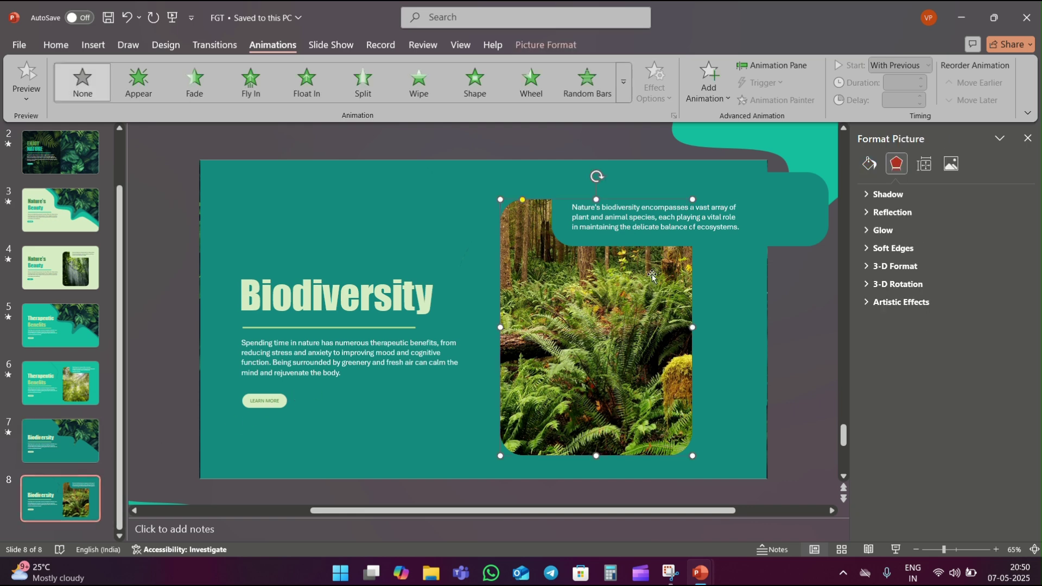
click(624, 87)
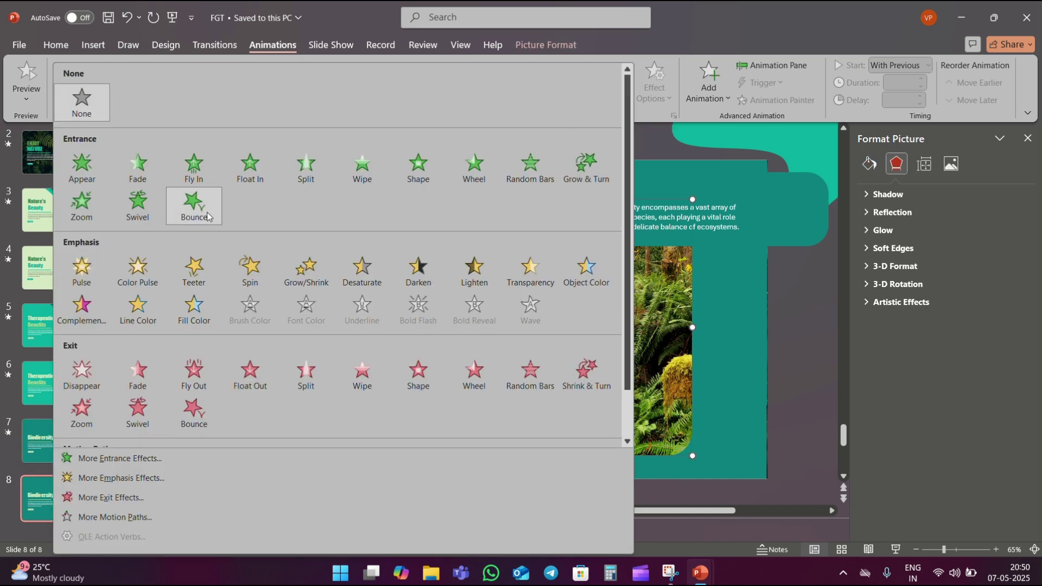
click(91, 216)
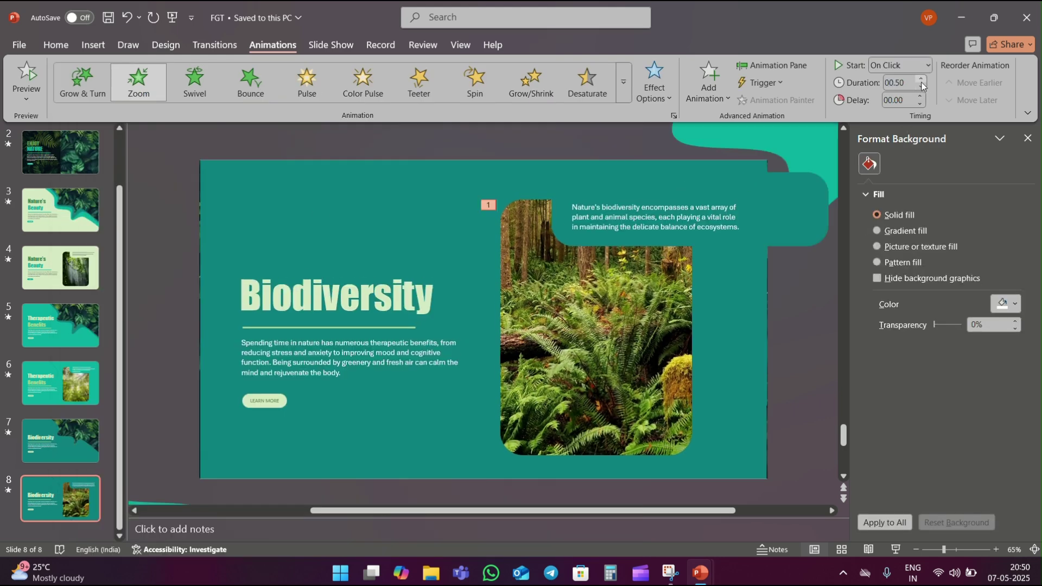
click(927, 65)
click(895, 96)
- Make the rounded panel Fly In From Top over 01.00 seconds, After Previous
click(766, 201)
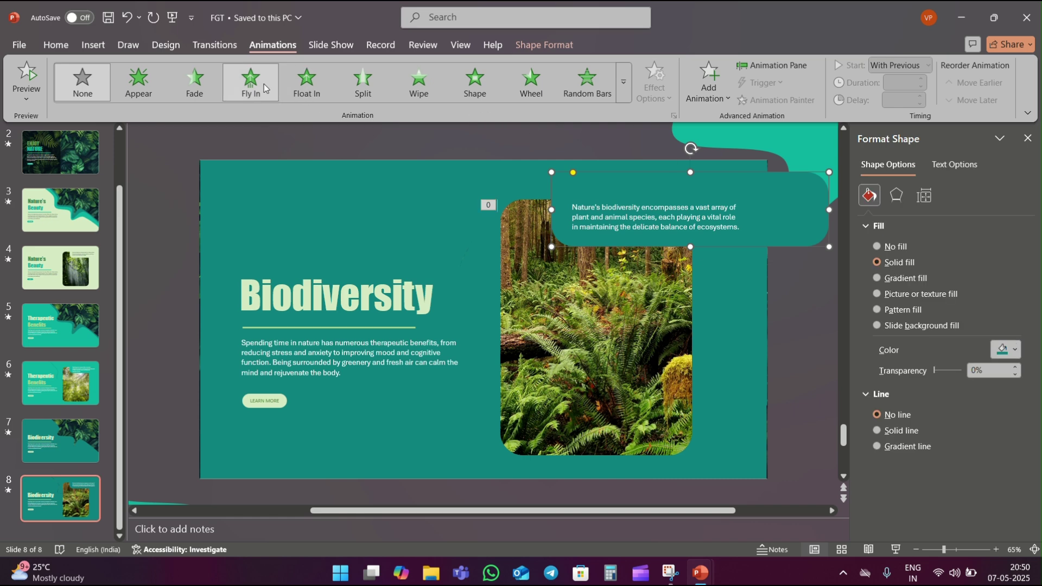
click(250, 82)
click(655, 93)
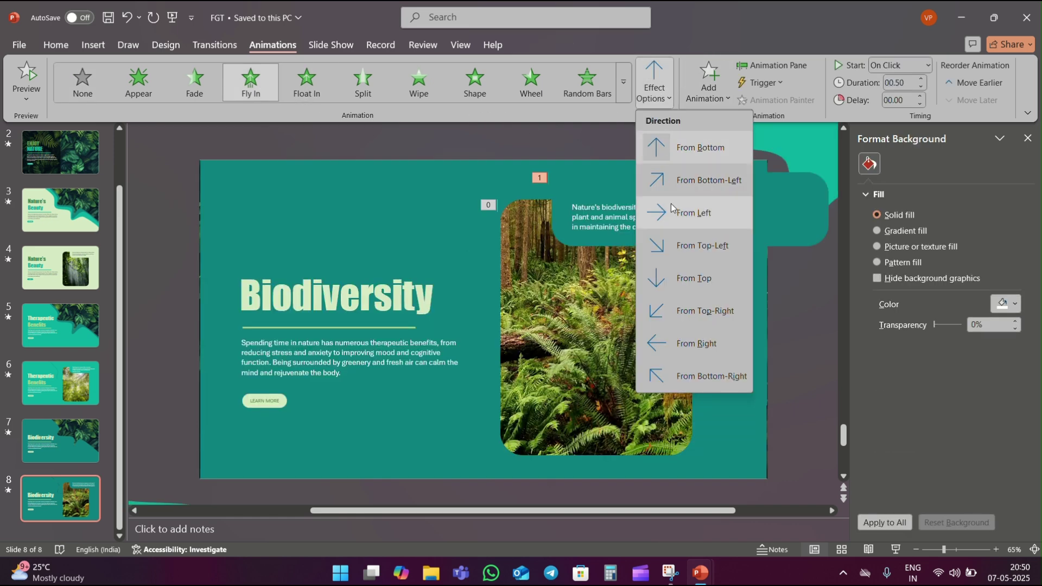
click(684, 274)
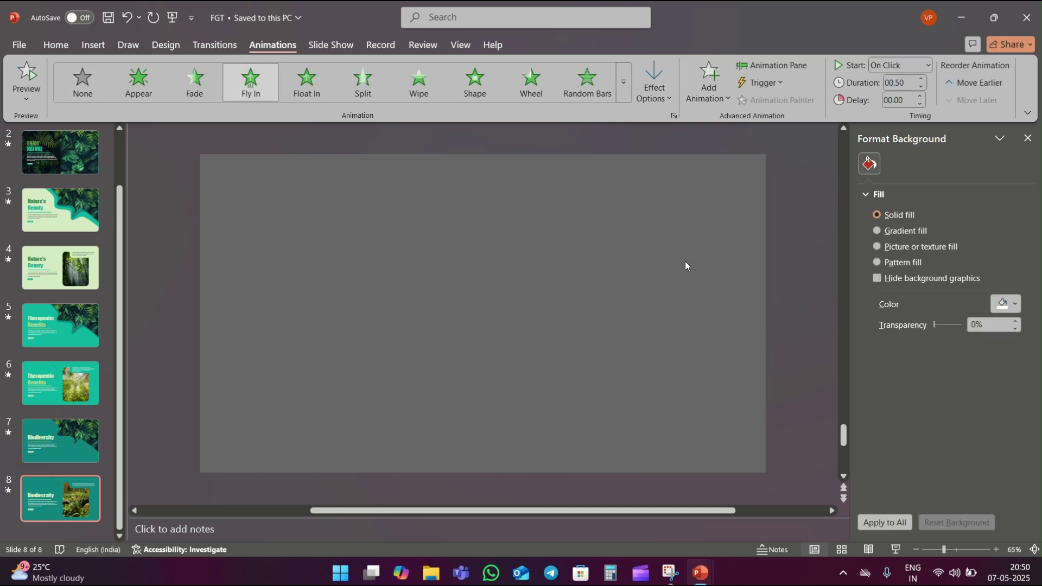
click(920, 79)
click(921, 79)
click(901, 65)
click(895, 115)
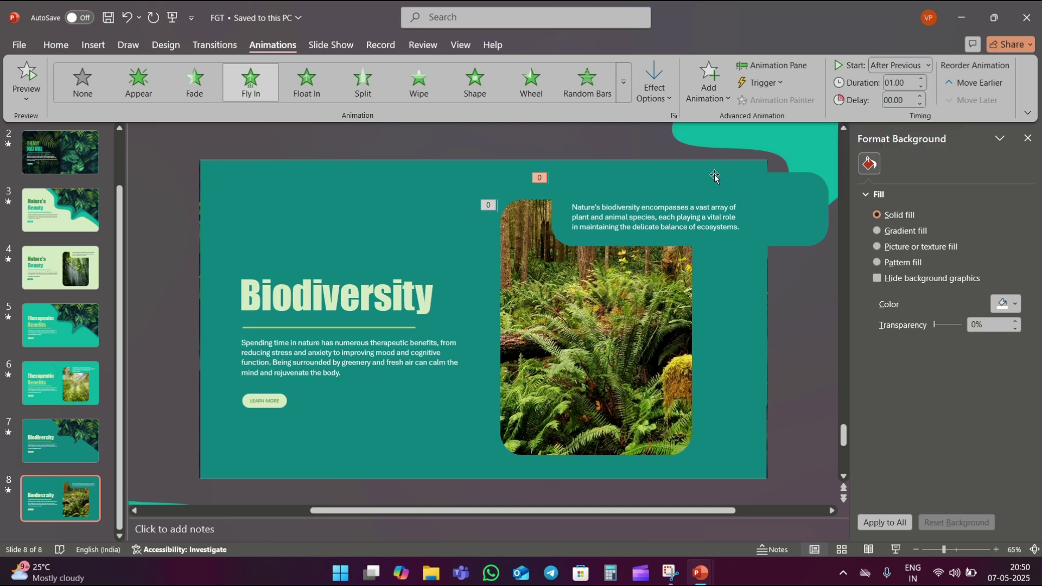
- Give the panel text a Float In entrance starting After Previous
click(623, 202)
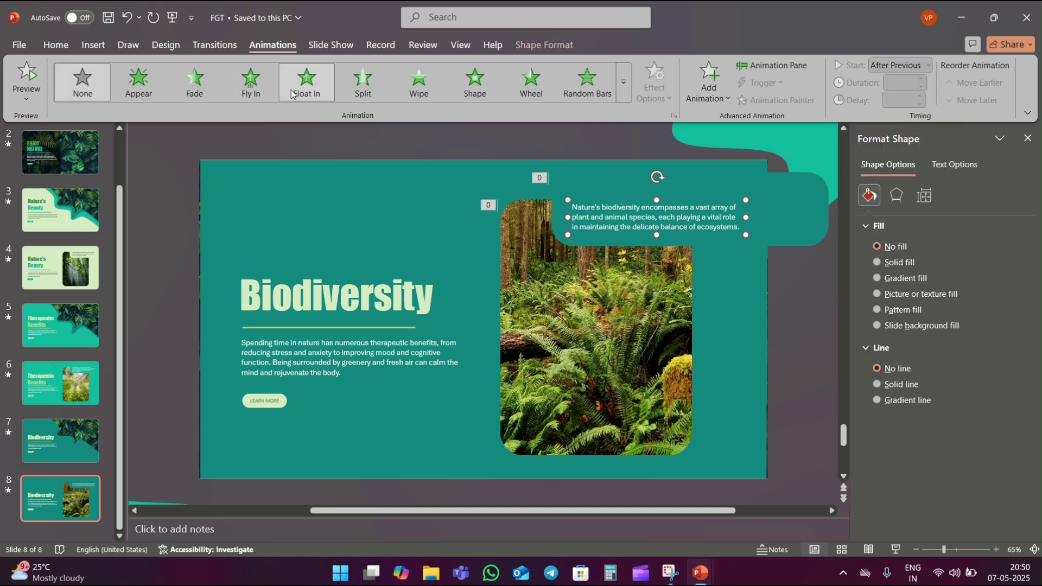
click(317, 87)
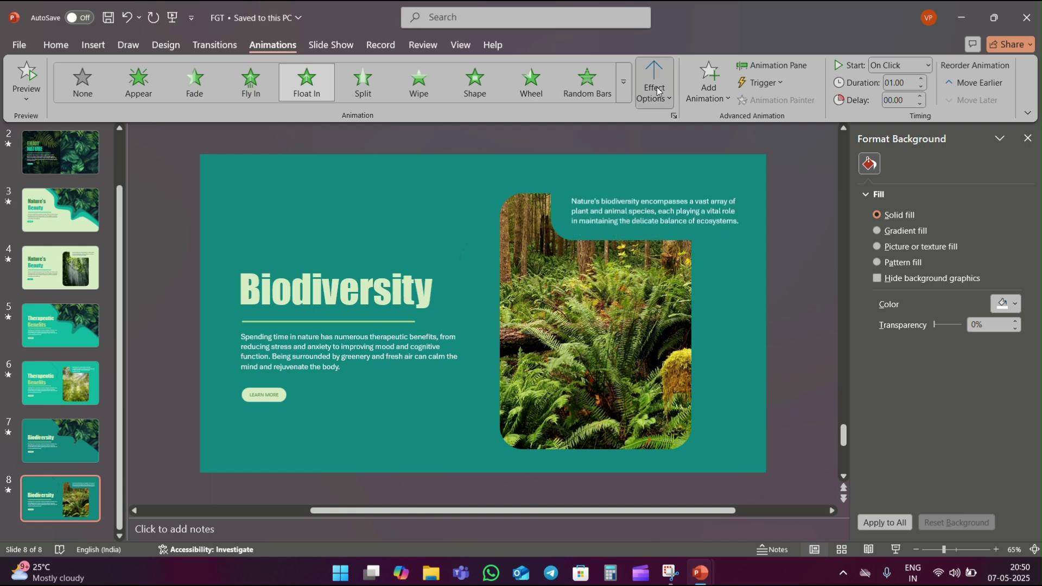
click(653, 82)
click(669, 163)
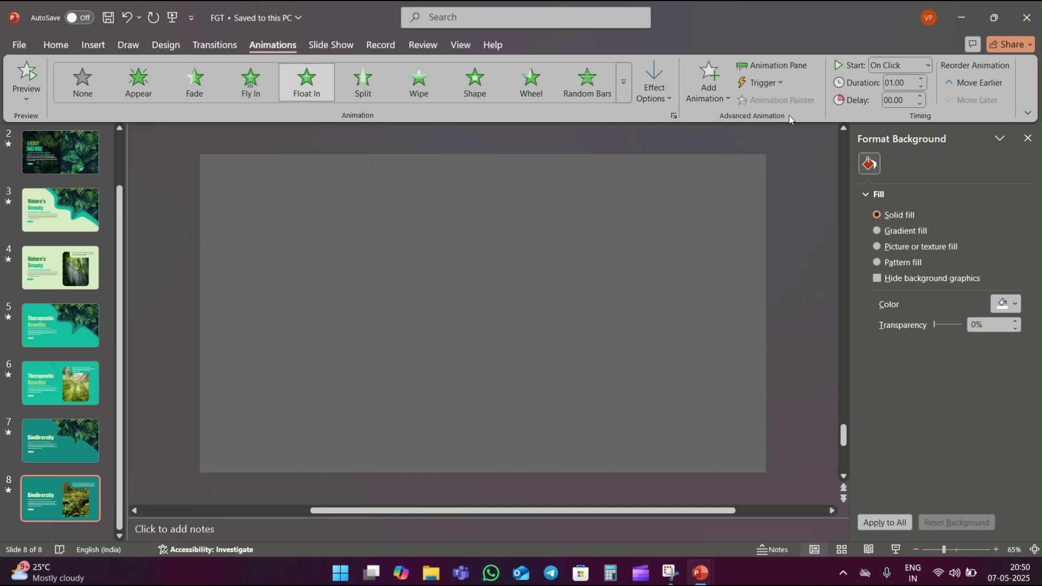
click(908, 67)
click(901, 115)
click(164, 343)
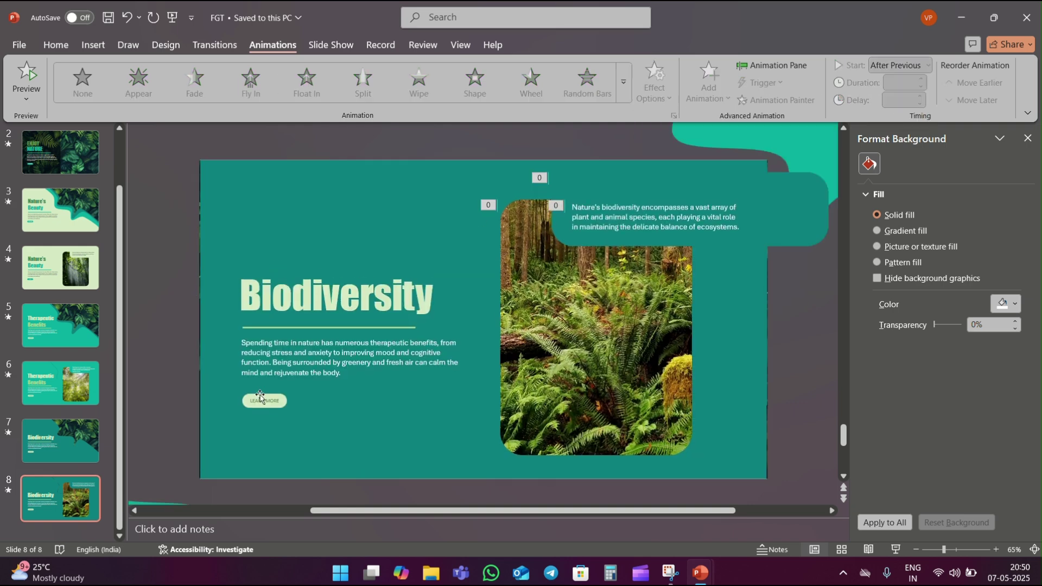
- Change the LEARN MORE button text to HOME on slide 8 and NEXT on slide 6
click(272, 401)
text(HOME)
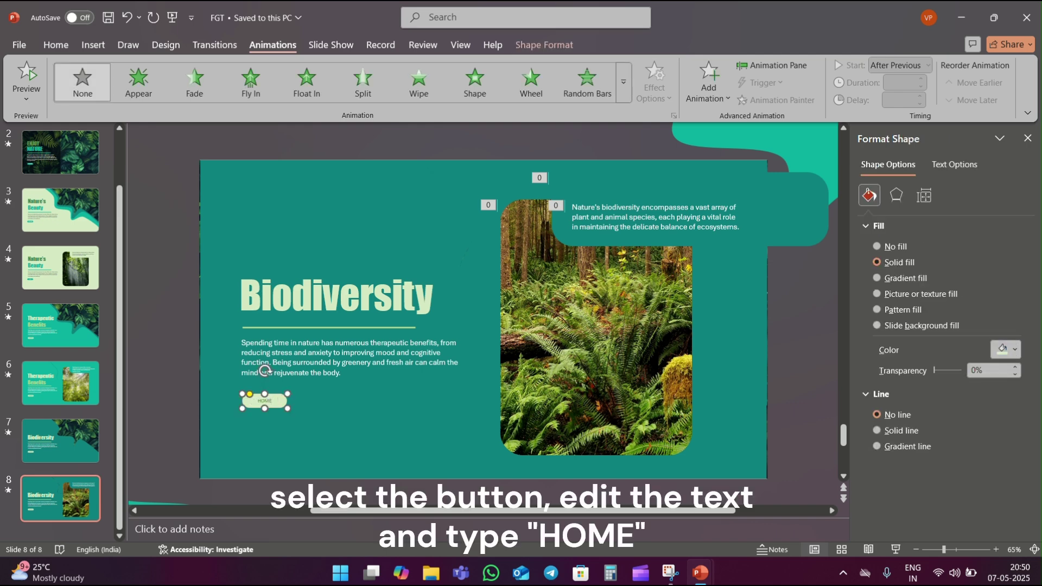
click(60, 382)
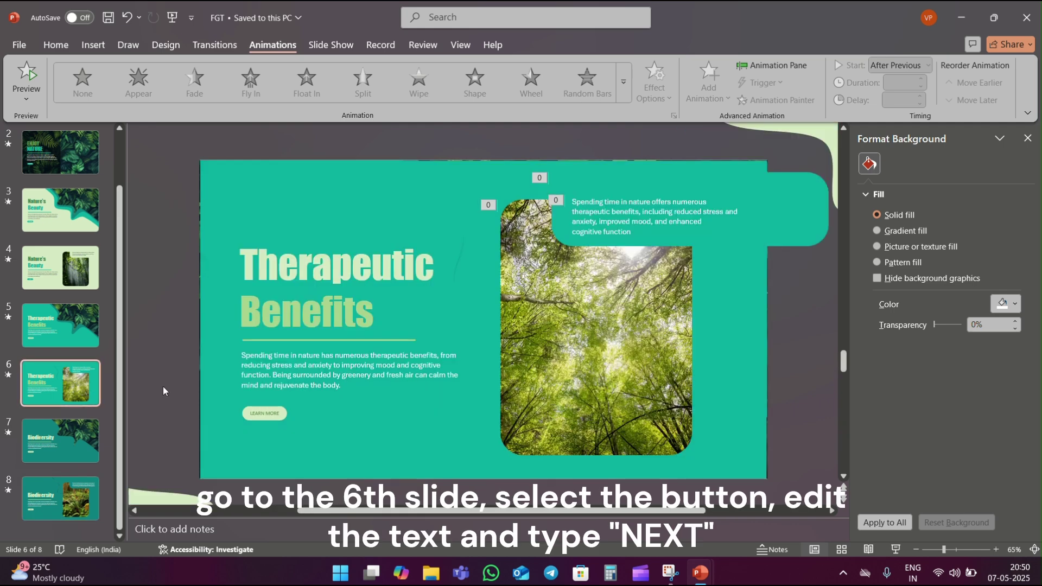
click(270, 413)
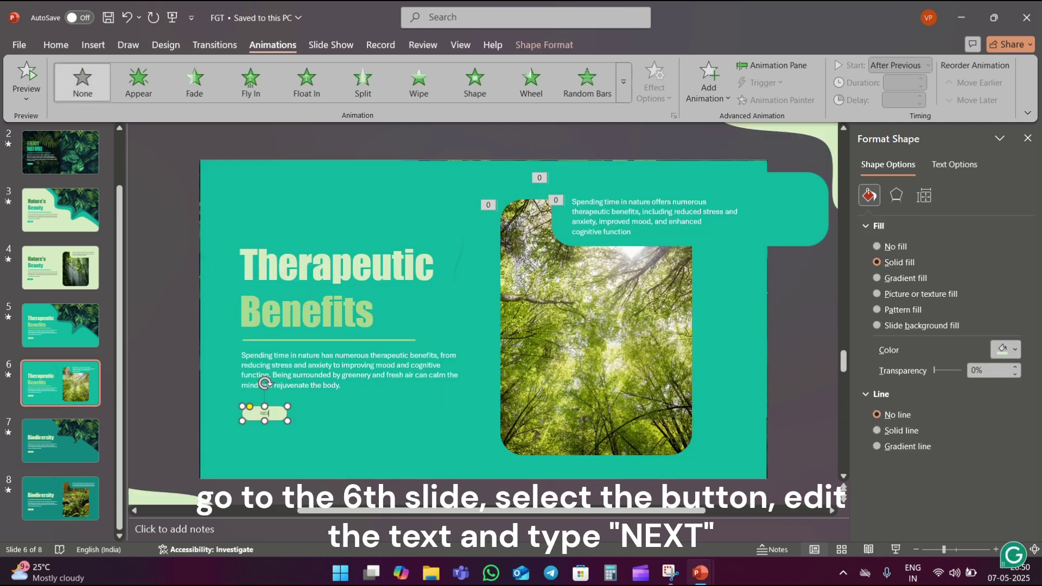
click(168, 218)
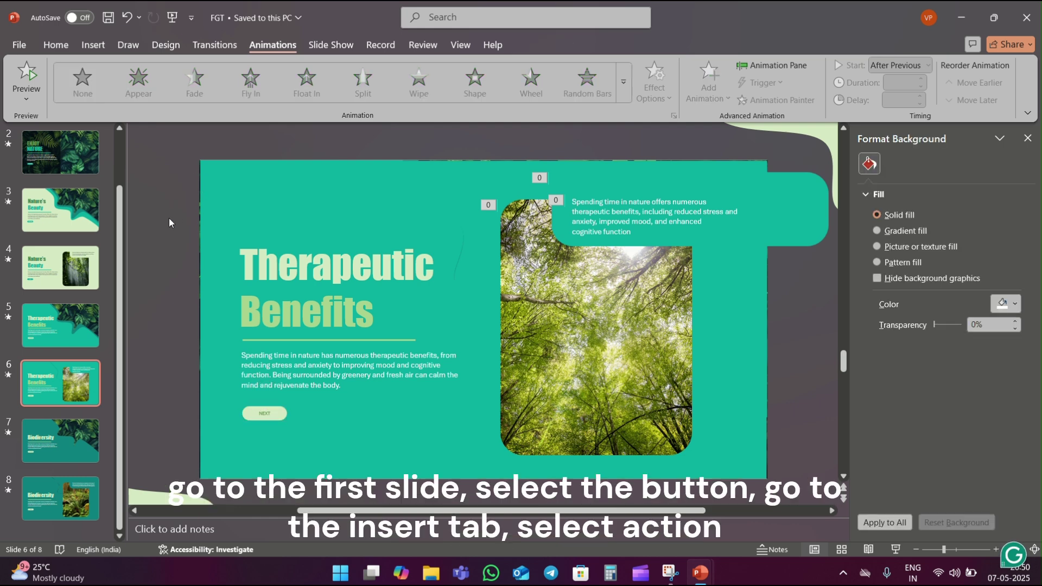
- Link slide 2's LEARN MORE button to Next Slide via Action Settings
click(80, 158)
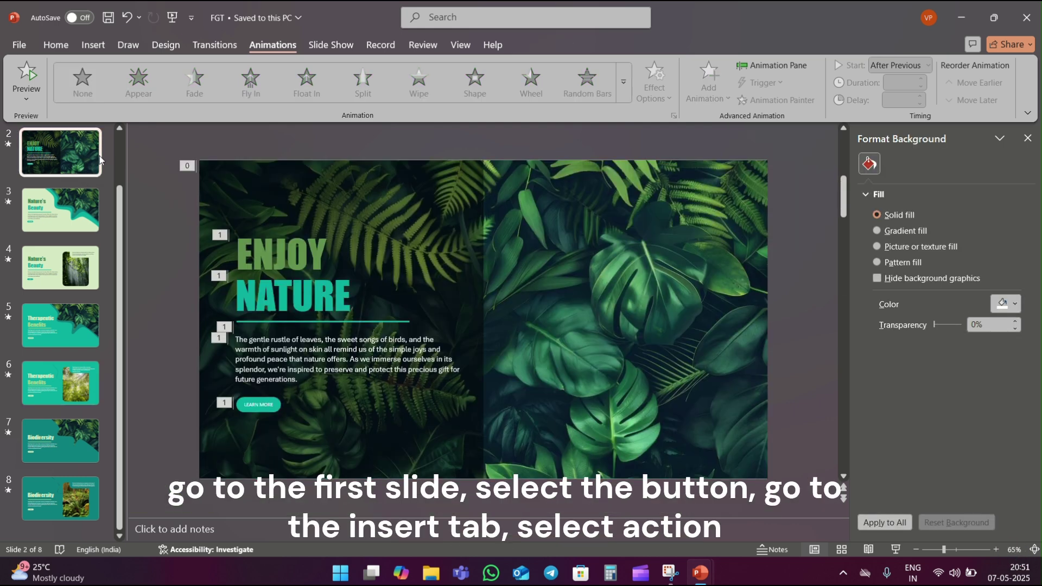
click(278, 402)
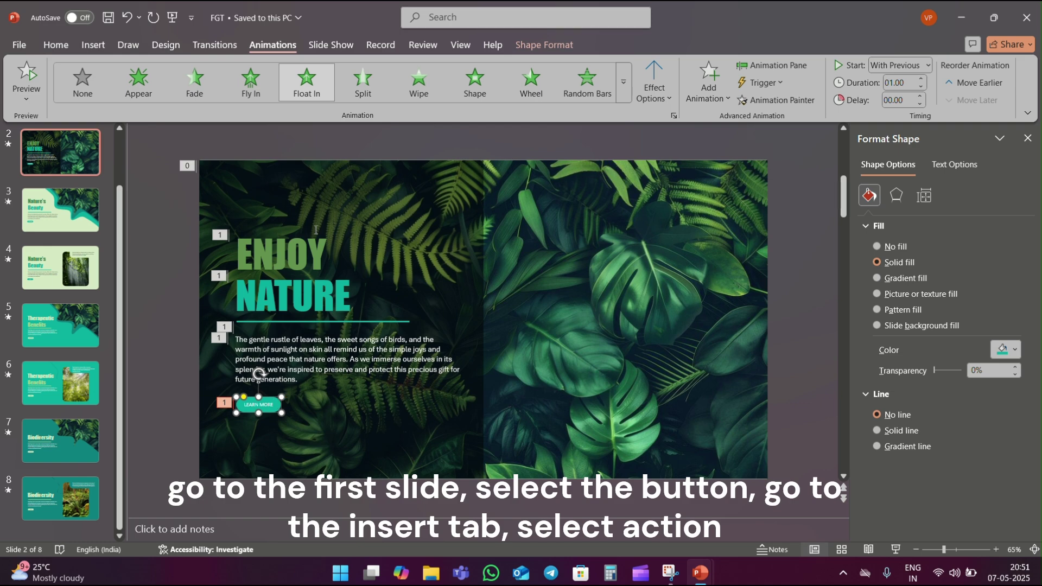
click(91, 45)
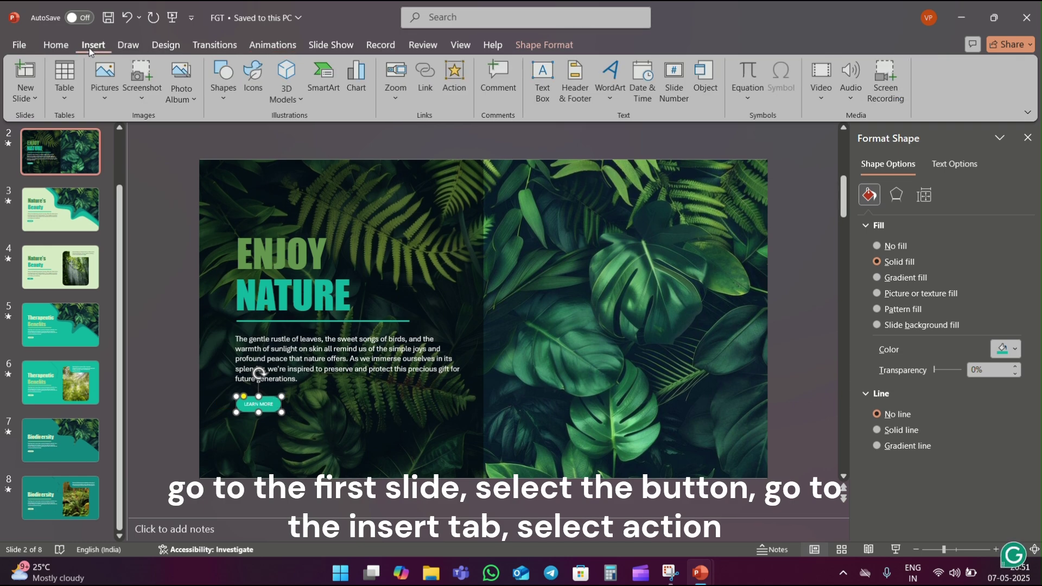
click(458, 90)
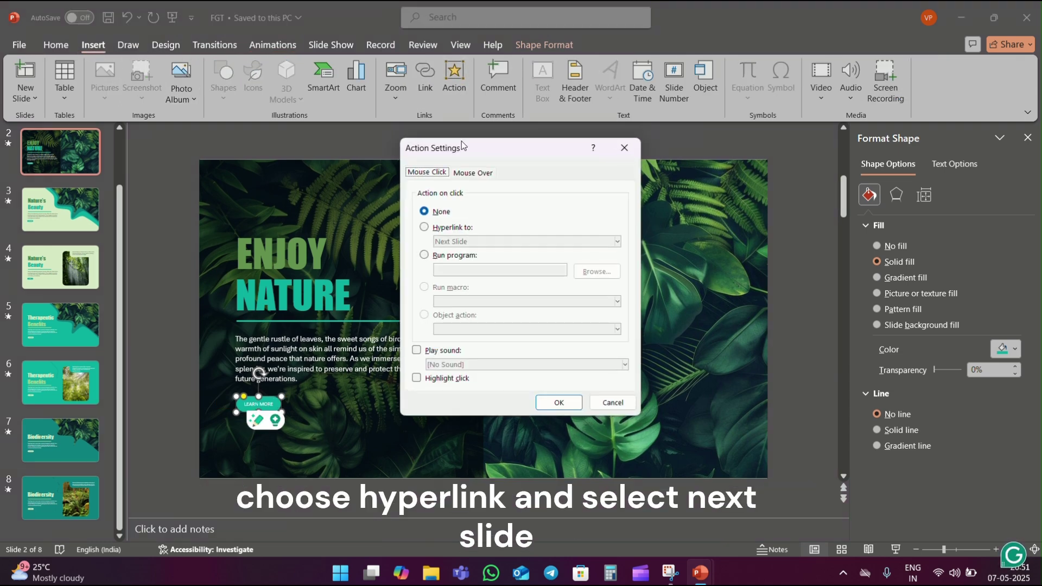
click(442, 228)
click(454, 246)
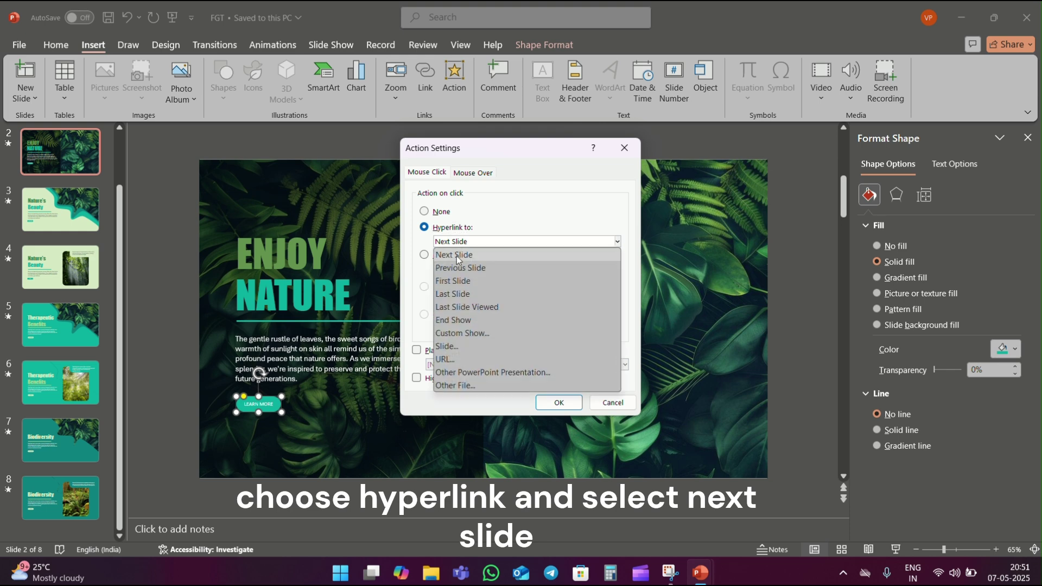
click(458, 252)
click(559, 402)
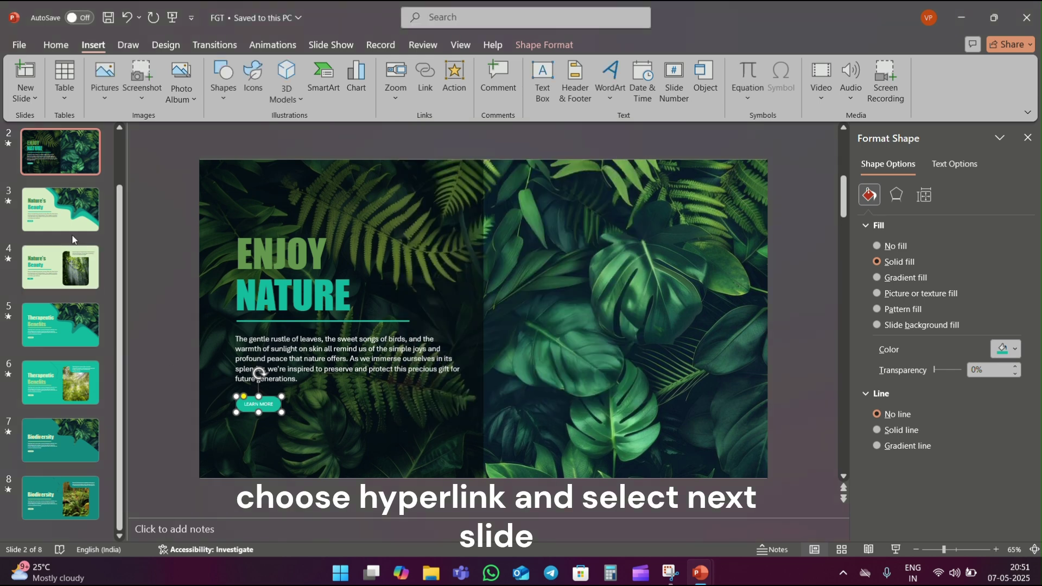
- Link slide 3's LEARN MORE button to Next Slide
click(63, 211)
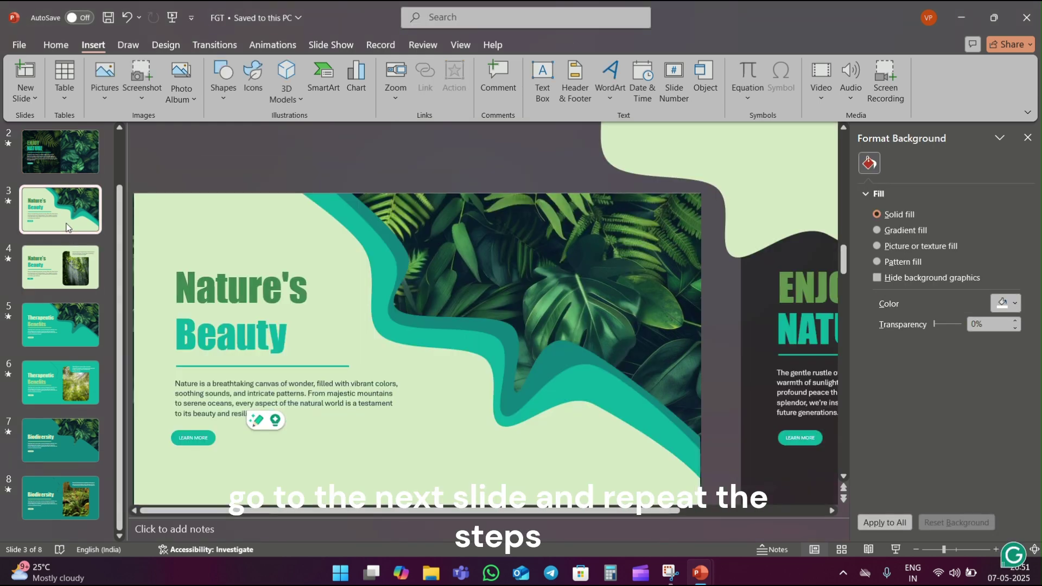
click(213, 440)
click(454, 76)
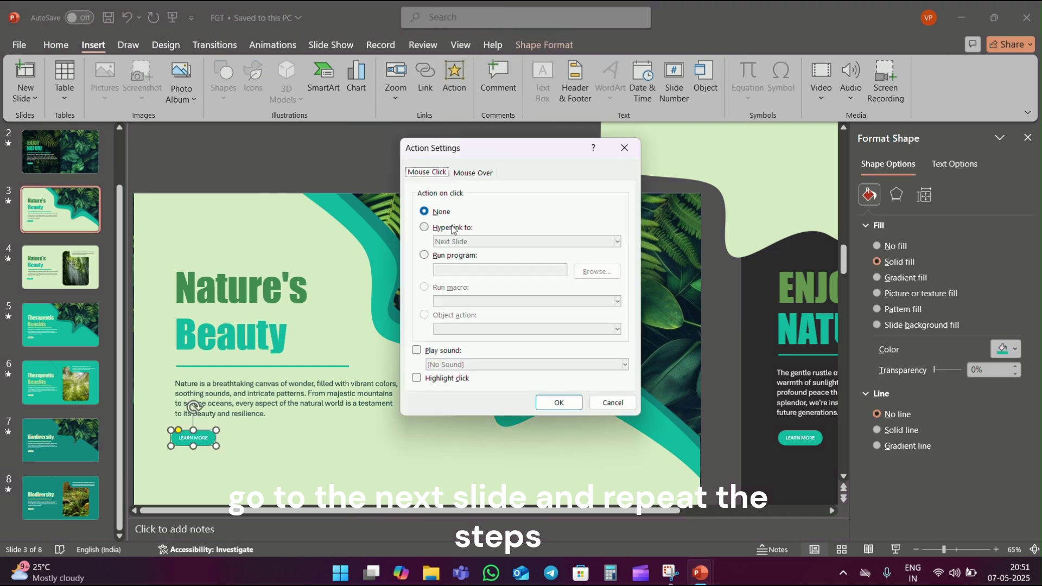
click(454, 228)
click(552, 407)
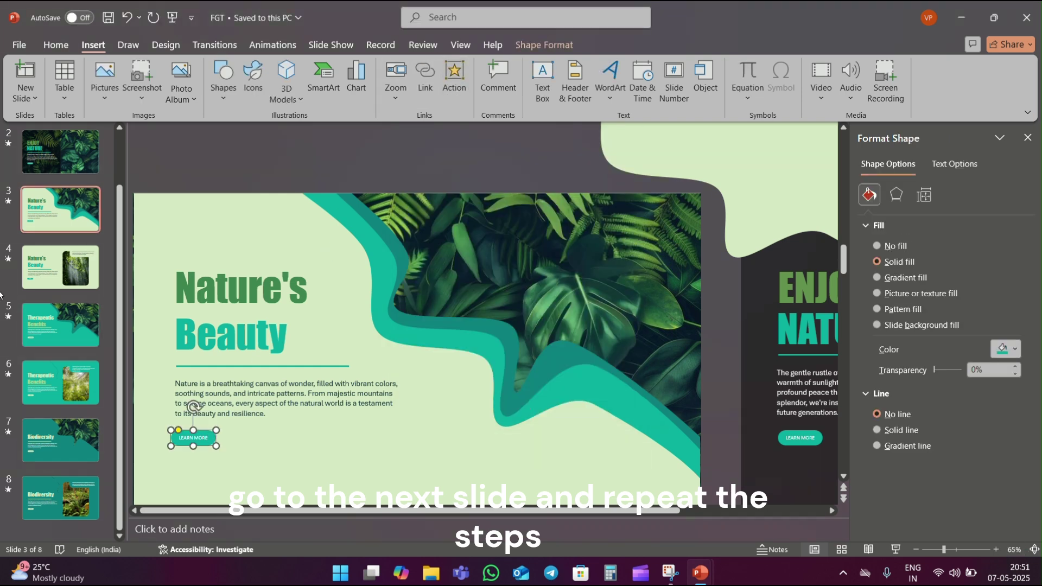
- Link slide 4's NEXT button to Next Slide
key(Page_Down)
click(273, 406)
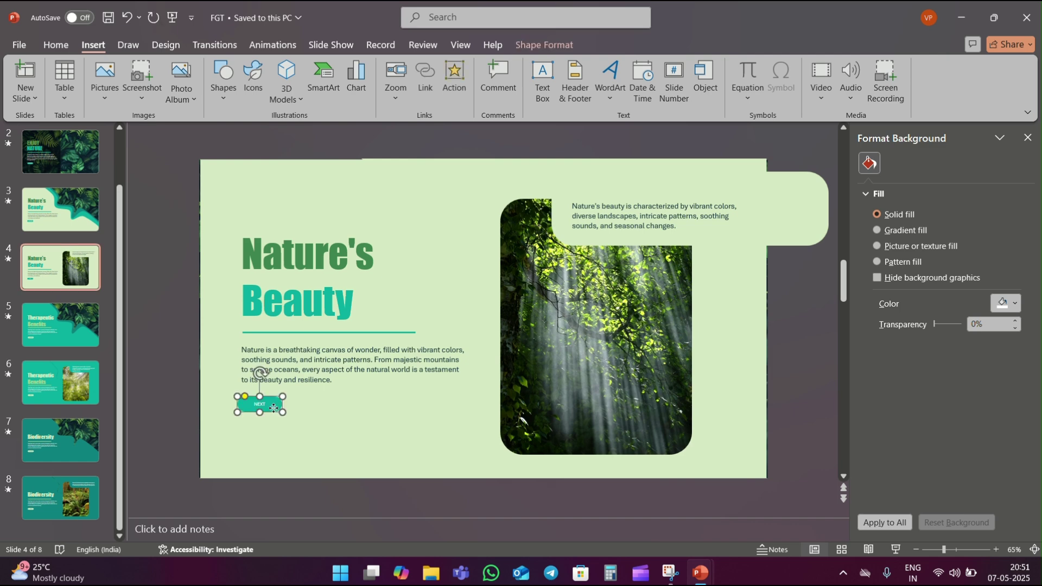
click(454, 76)
click(463, 228)
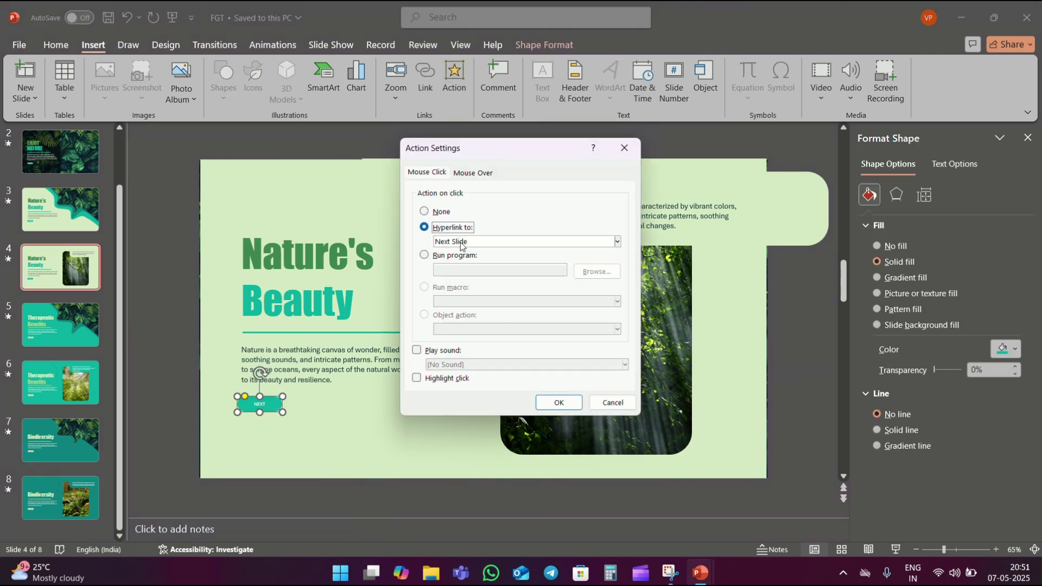
click(464, 241)
click(464, 252)
click(559, 404)
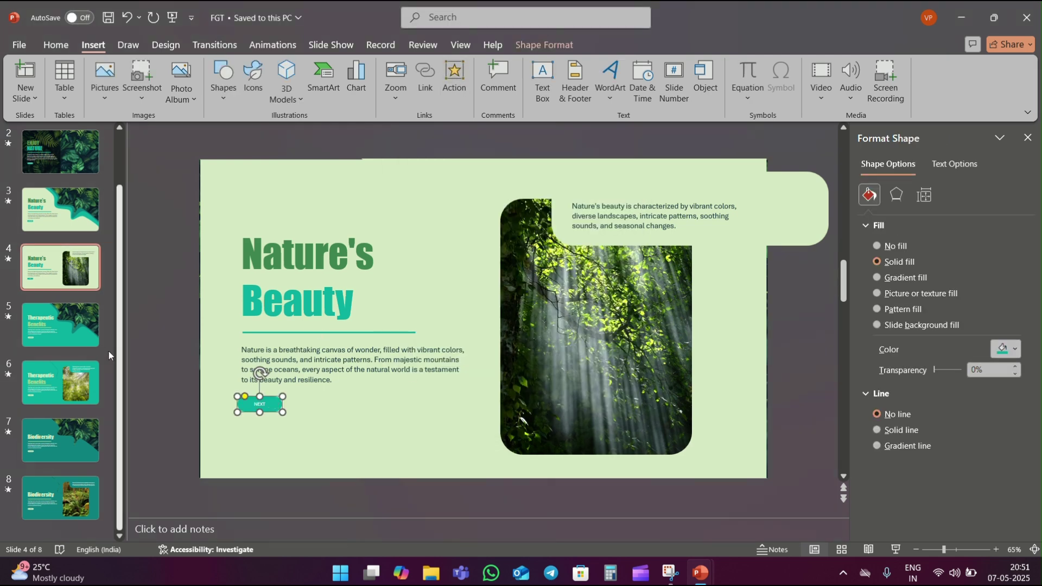
click(80, 343)
click(258, 410)
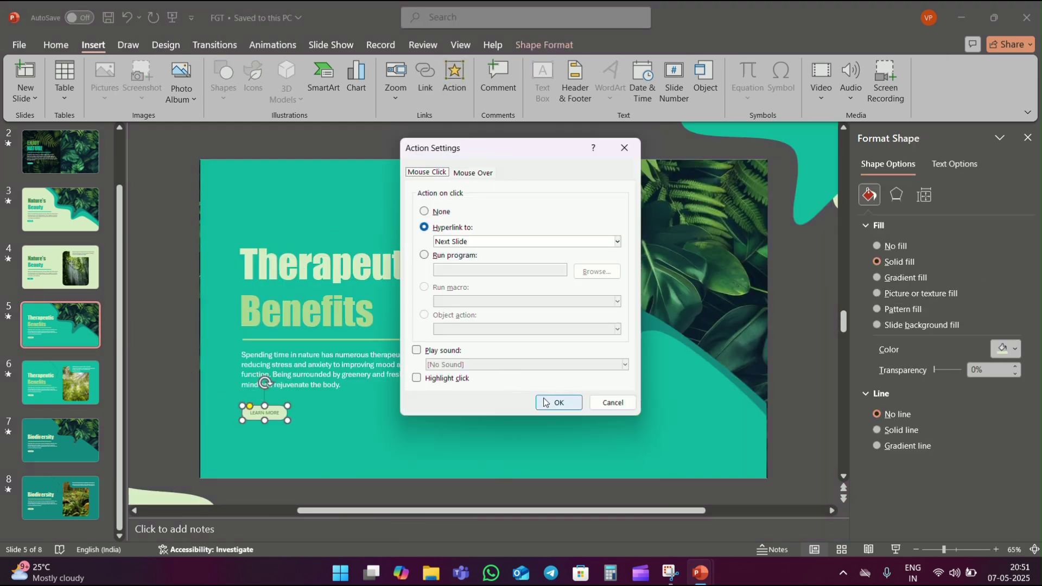
- Confirm slide 5's Next Slide link and link slide 6's NEXT button to Next Slide
click(545, 403)
click(59, 383)
click(277, 415)
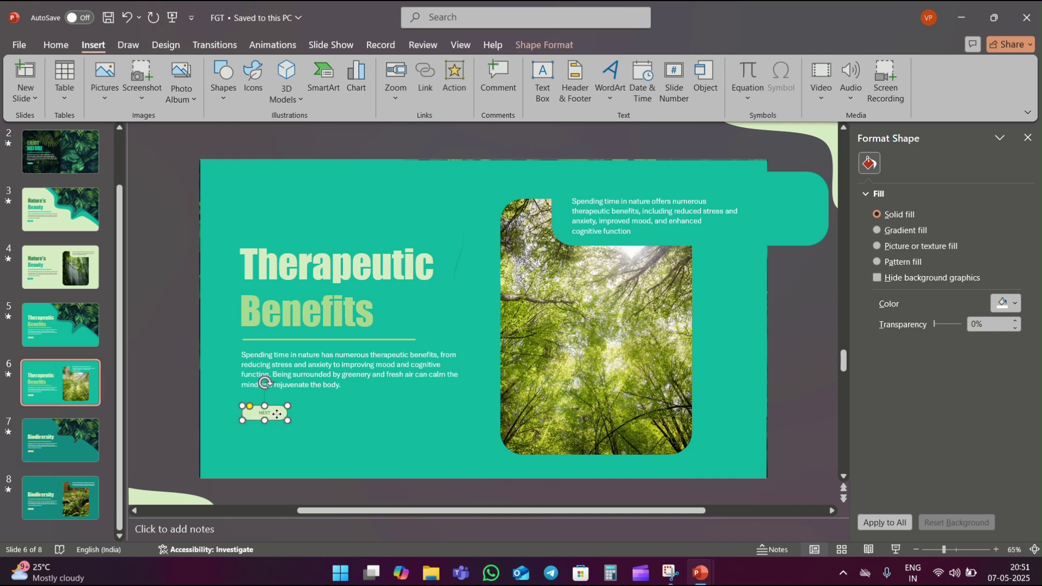
click(455, 77)
click(459, 241)
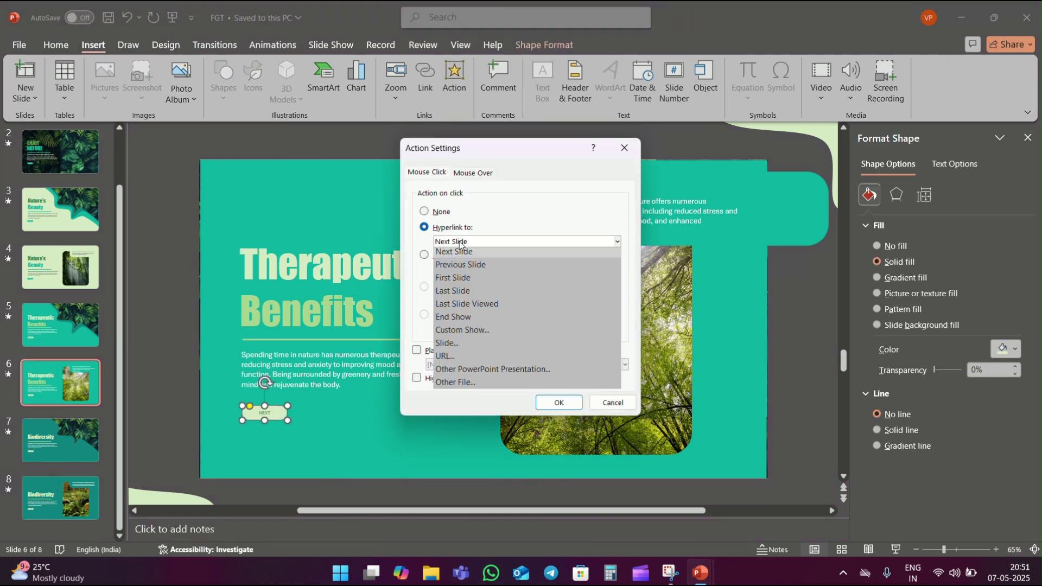
click(455, 256)
click(559, 403)
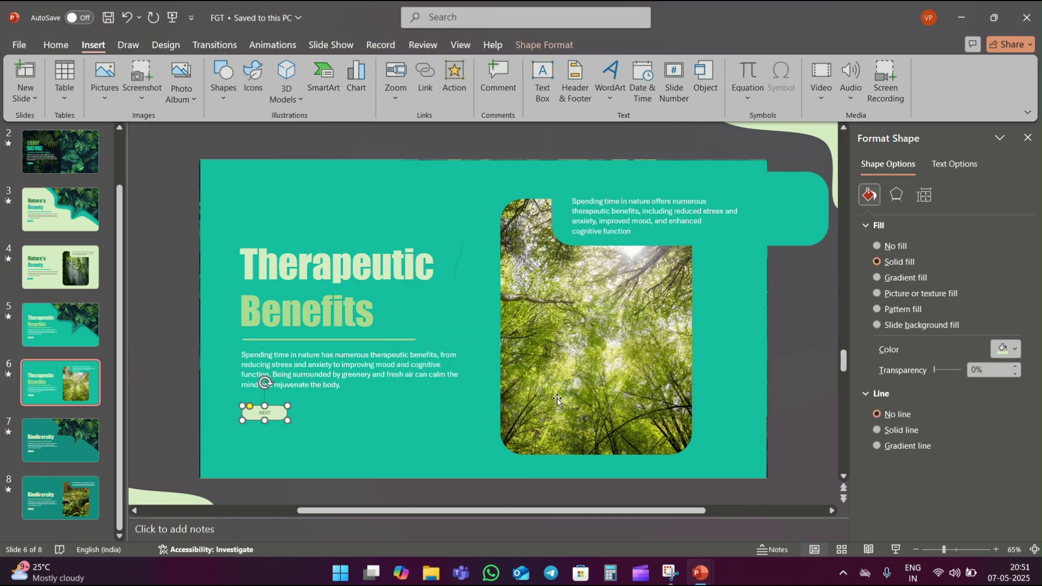
- Link slide 7's LEARN MORE button to Next Slide
click(59, 442)
click(282, 402)
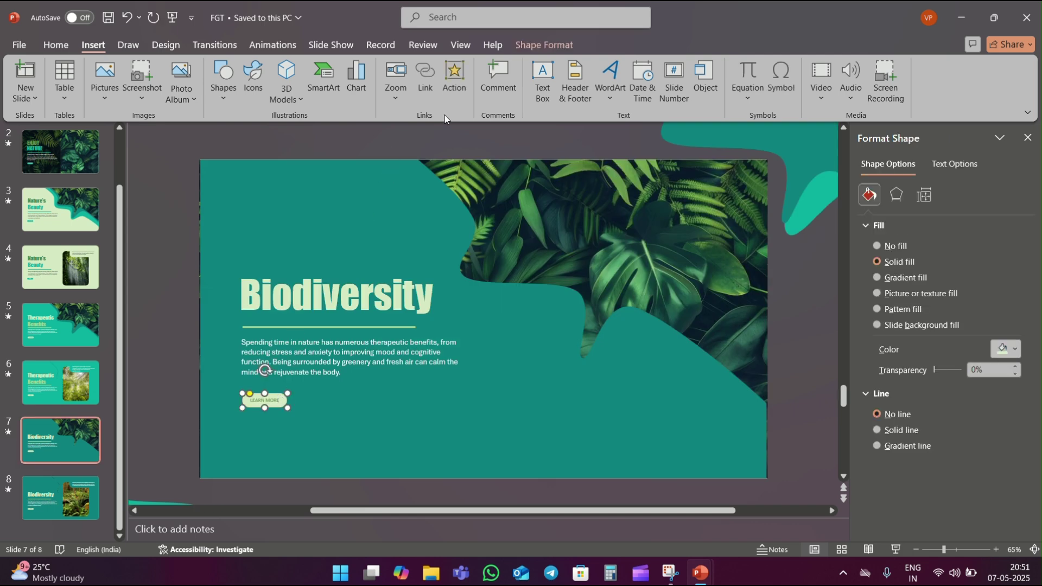
click(454, 76)
click(424, 226)
click(542, 404)
- Link slide 8's HOME button to First Slide
scroll(181, 406, down, 1)
click(263, 396)
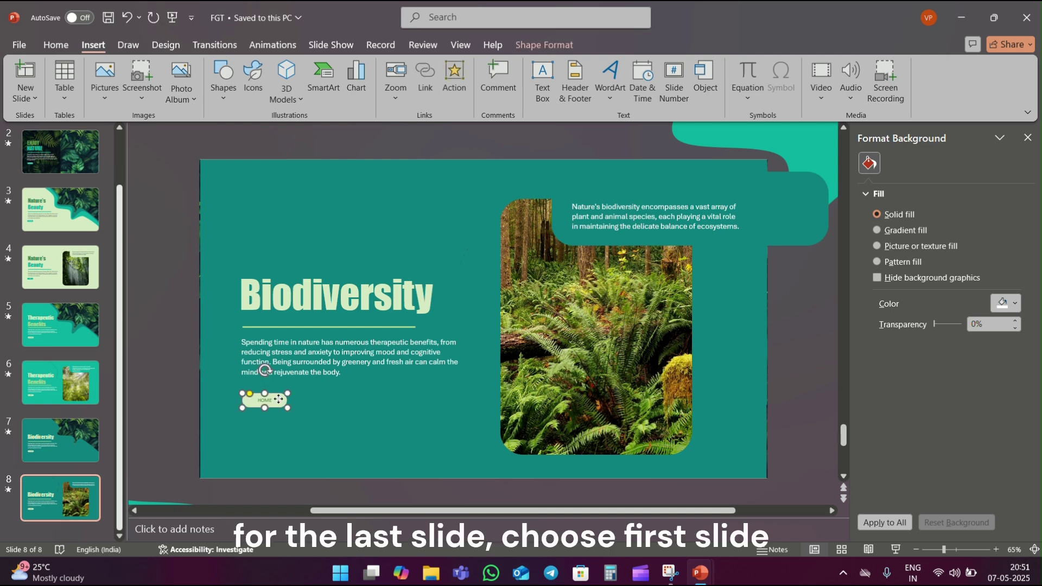
click(455, 76)
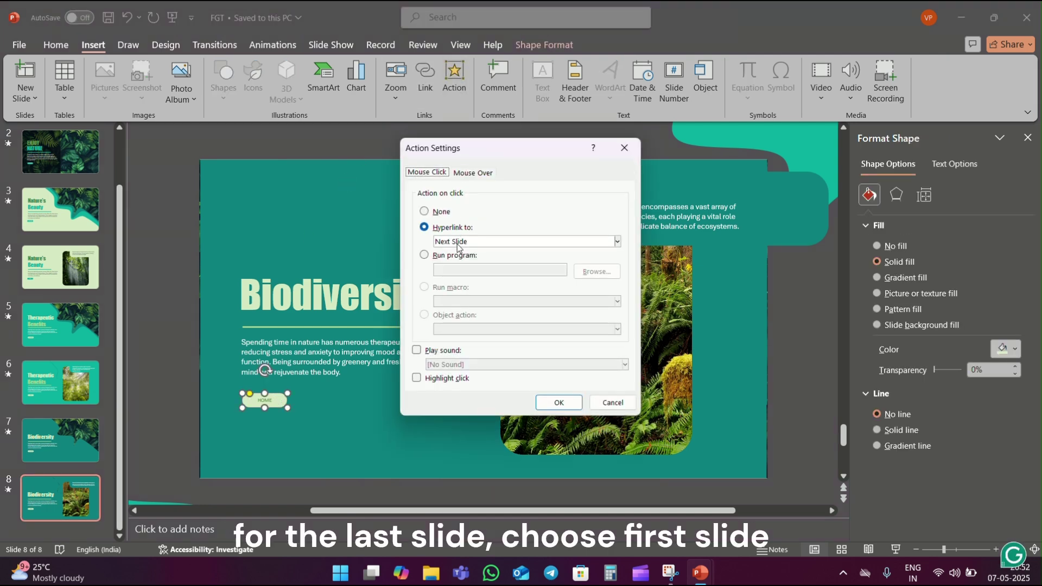
click(458, 244)
click(463, 279)
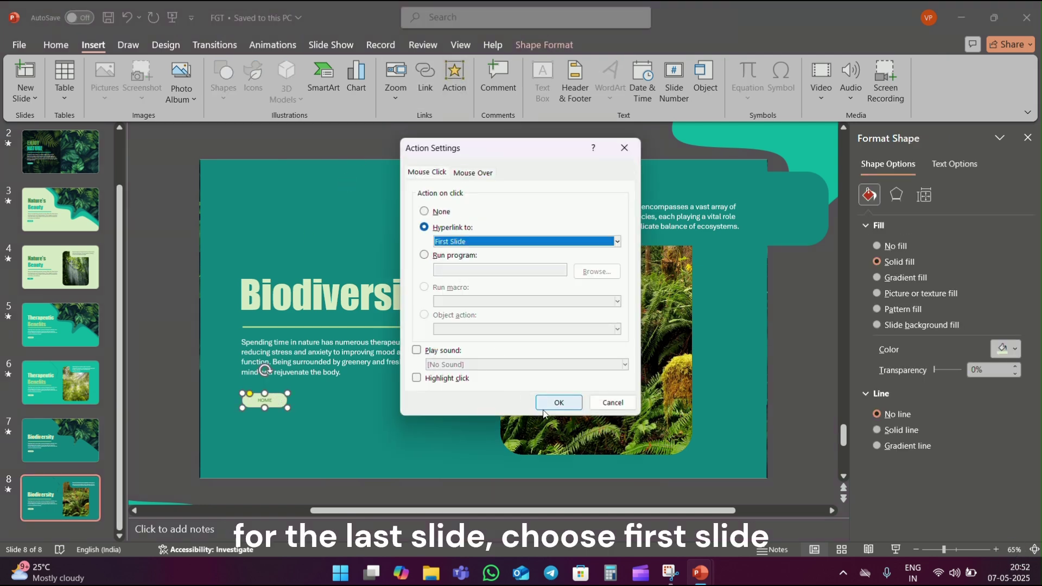
click(545, 407)
click(175, 193)
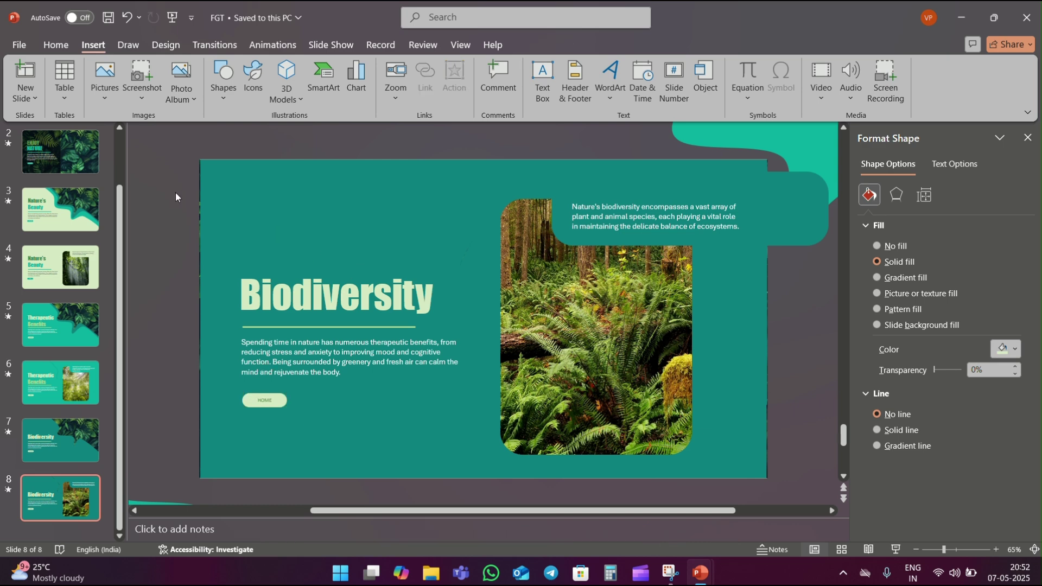
click(77, 169)
- Apply the Morph transition to slides 2 through 8
shift+click(70, 493)
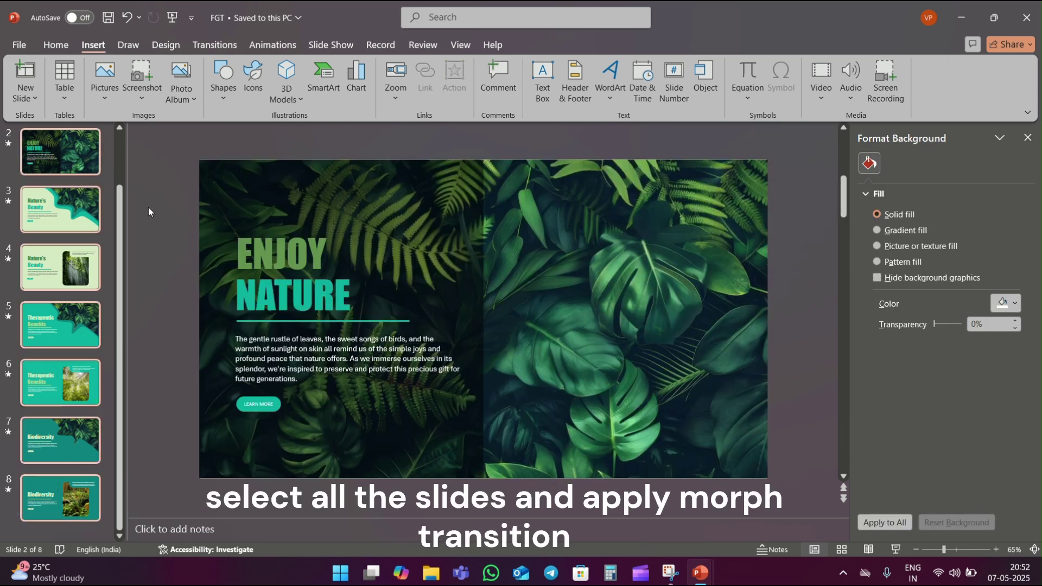
click(214, 46)
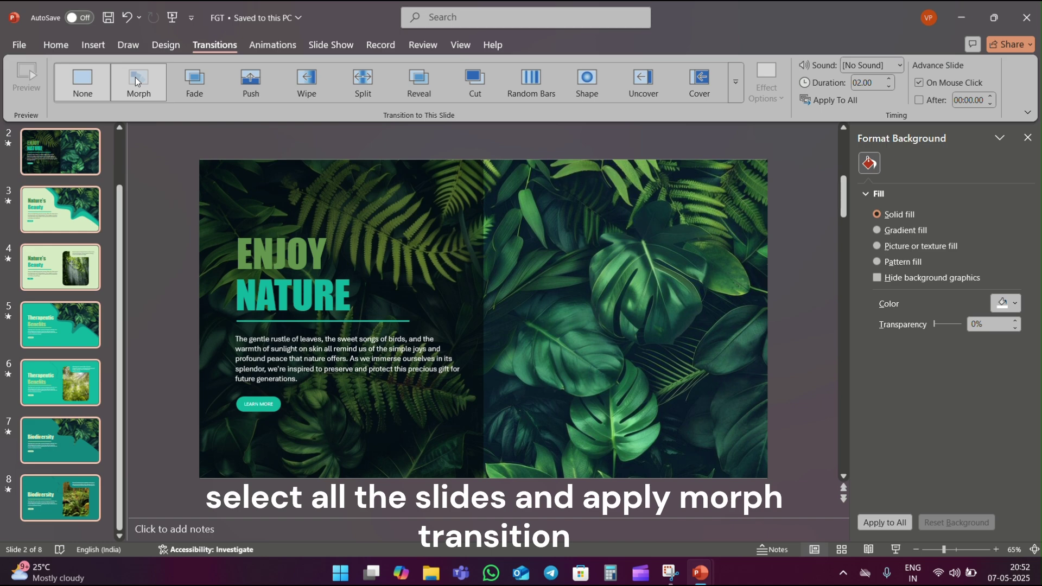
click(135, 81)
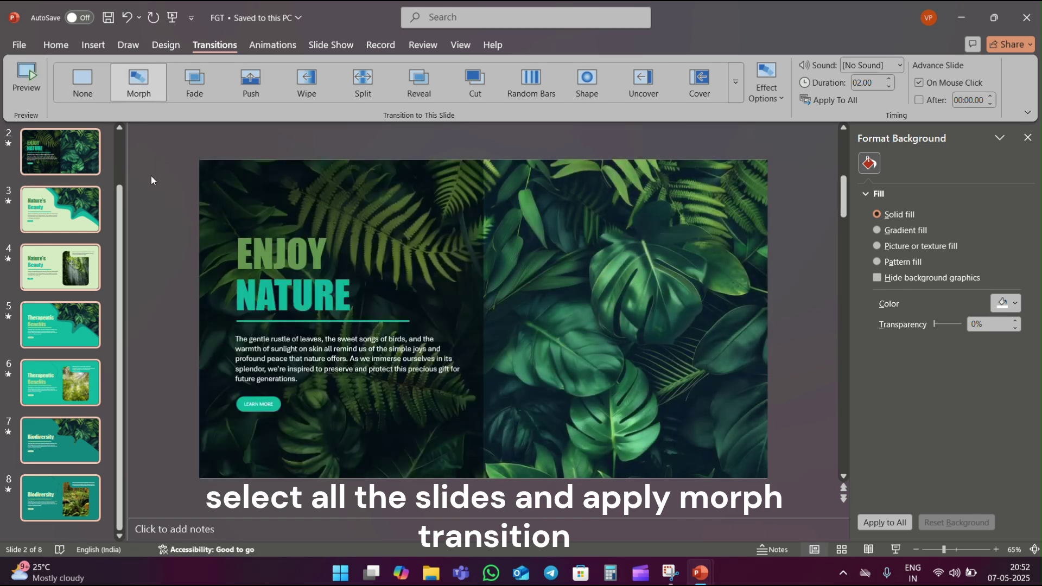
- Set slides 2–7 to advance automatically after 00:03.00 and start the slide show
click(60, 157)
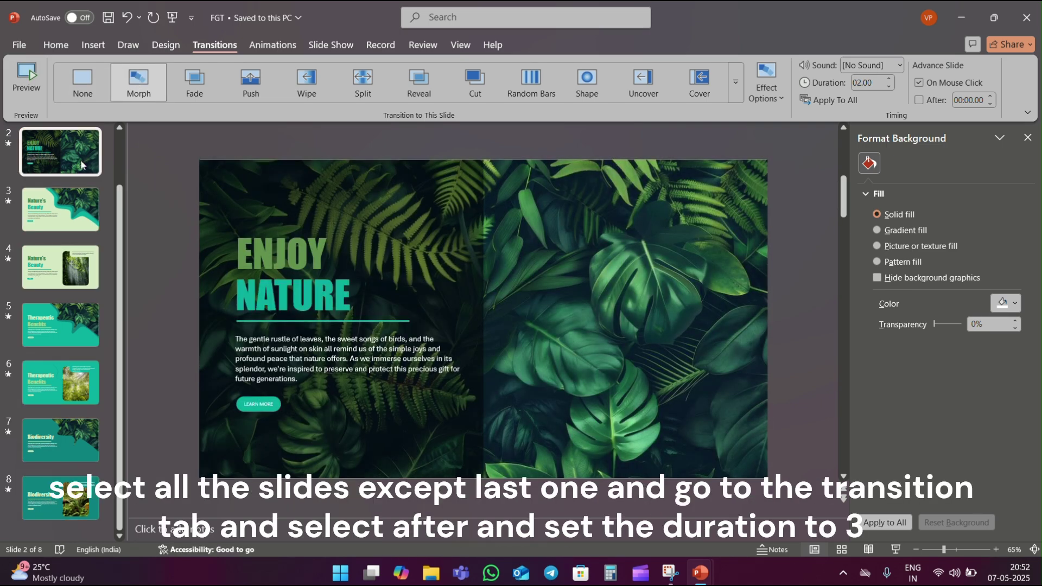
shift+click(61, 436)
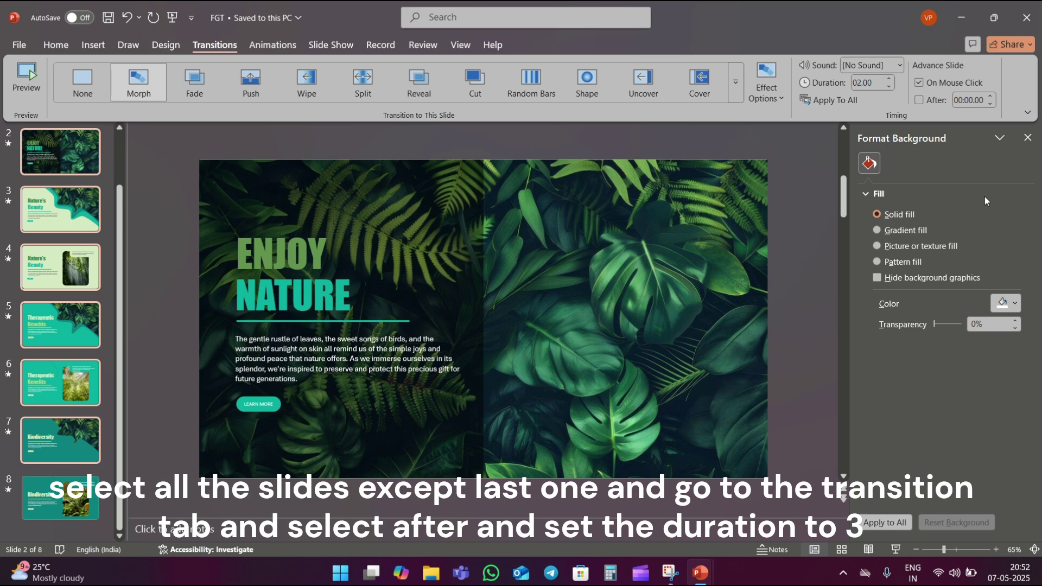
click(807, 262)
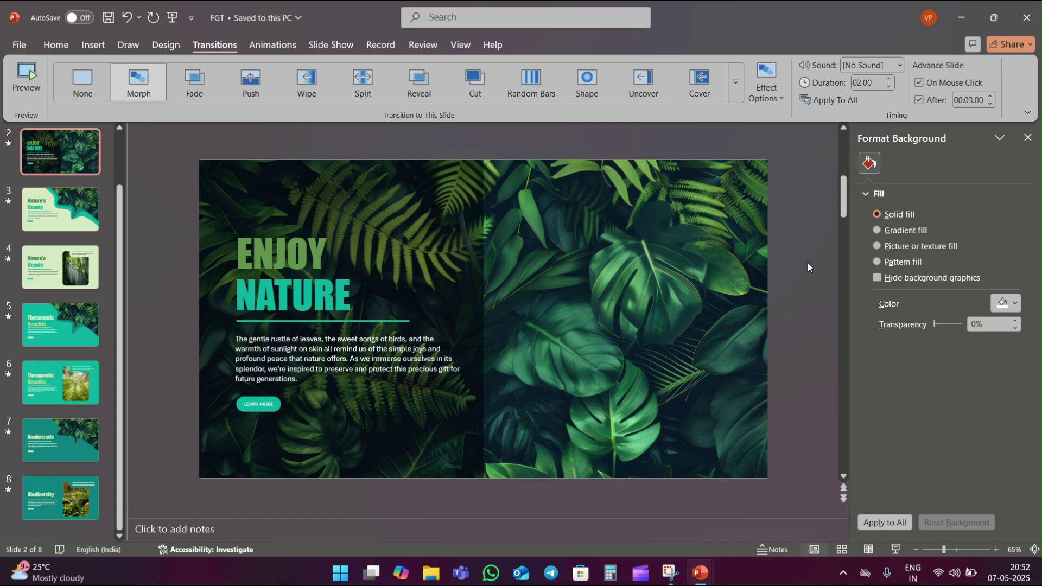
click(895, 549)
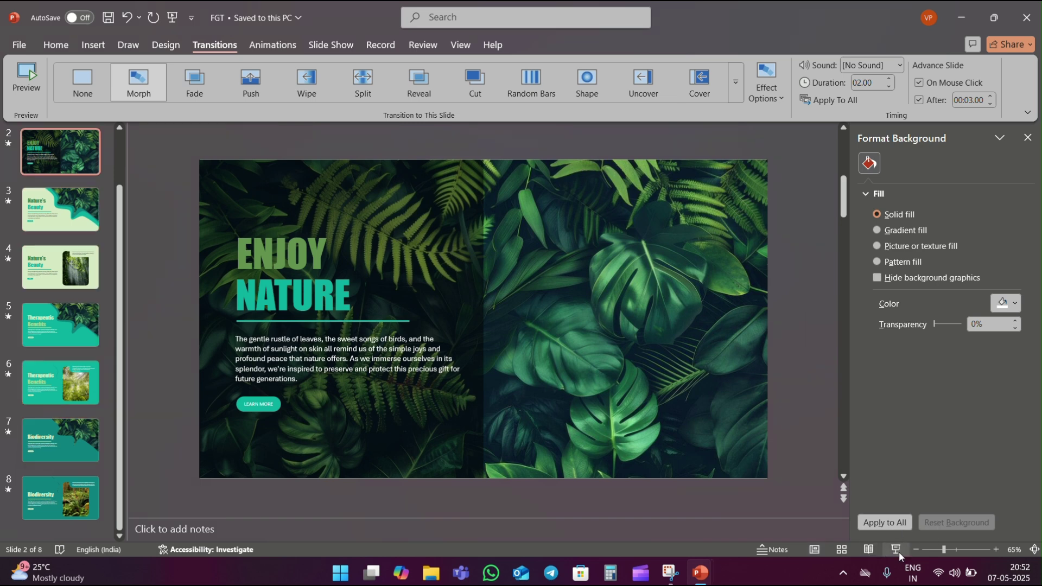